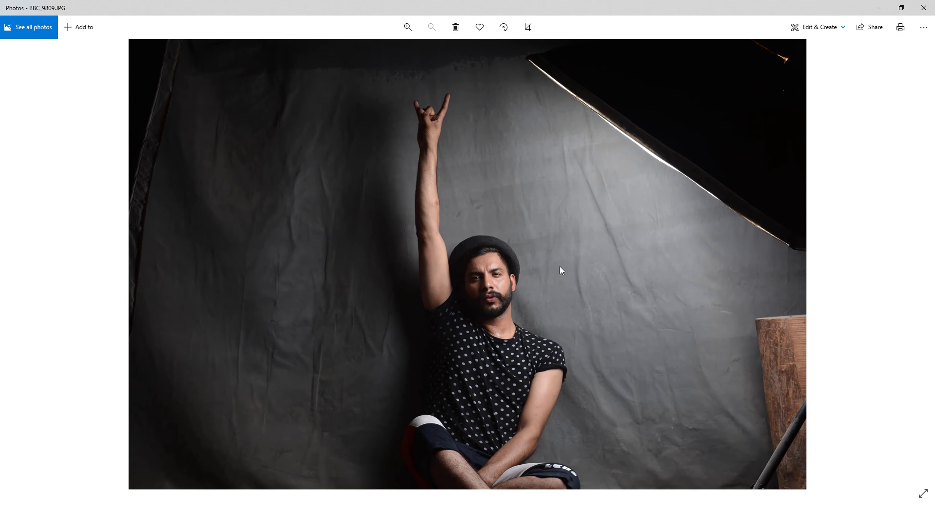
# Examine the man's face and skin blemishes up close in the original studio portrait BBC_9809.JPG, then close the photo
pyautogui.scroll(5, 560, 266)
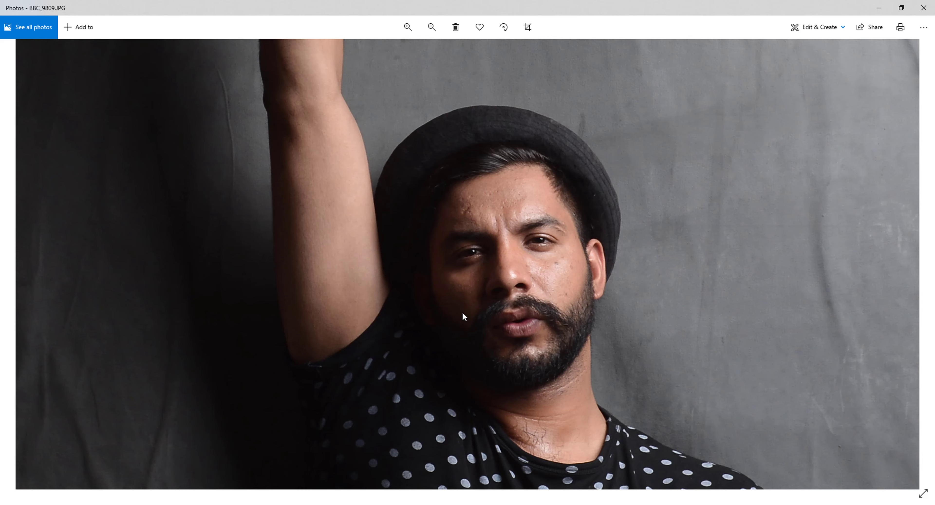
pyautogui.scroll(-5, 462, 312)
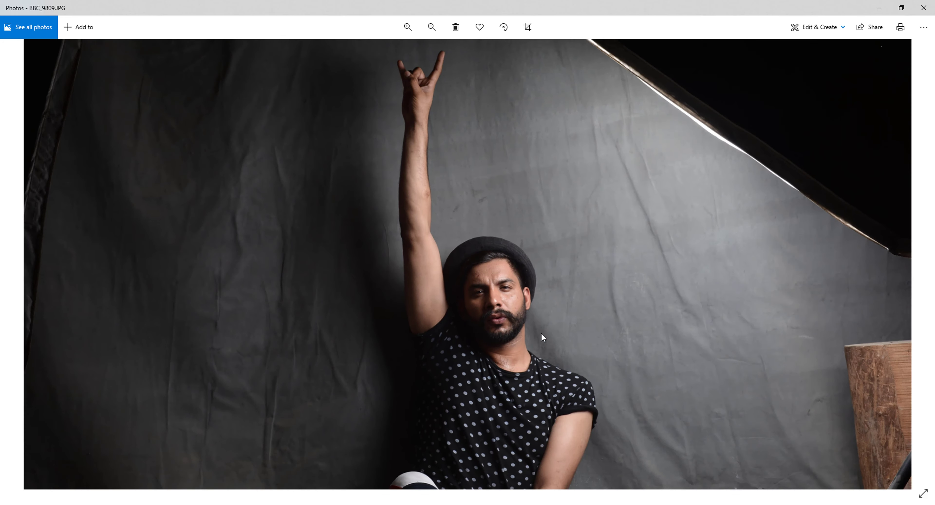
pyautogui.scroll(-2, 541, 332)
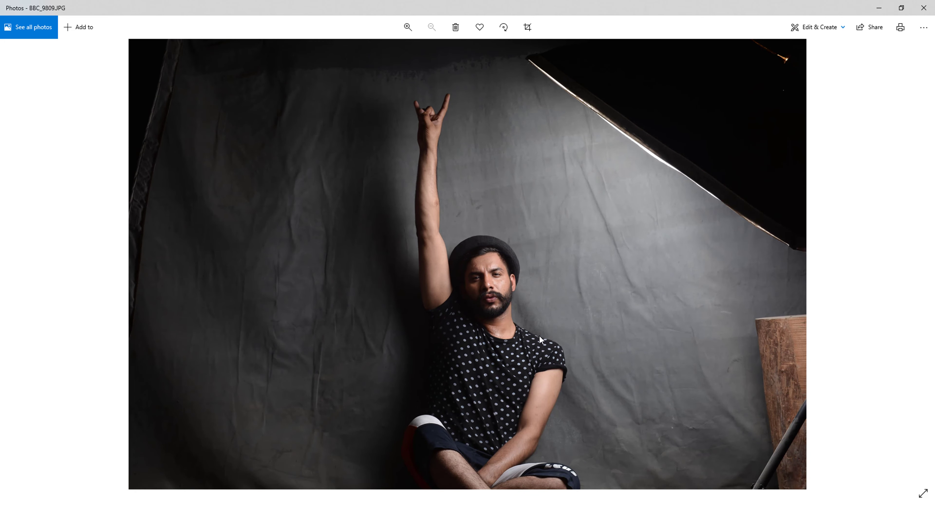
pyautogui.scroll(5, 508, 281)
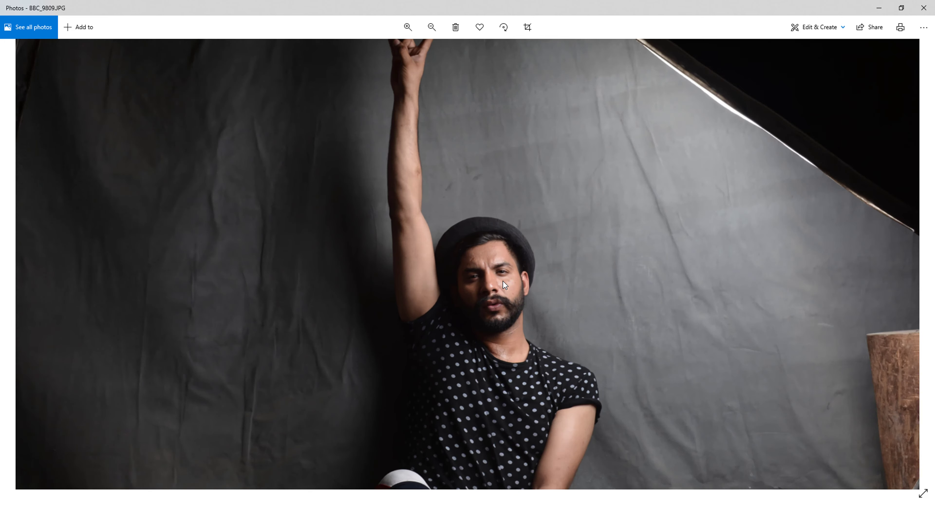
pyautogui.scroll(1, 502, 281)
pyautogui.scroll(2, 504, 276)
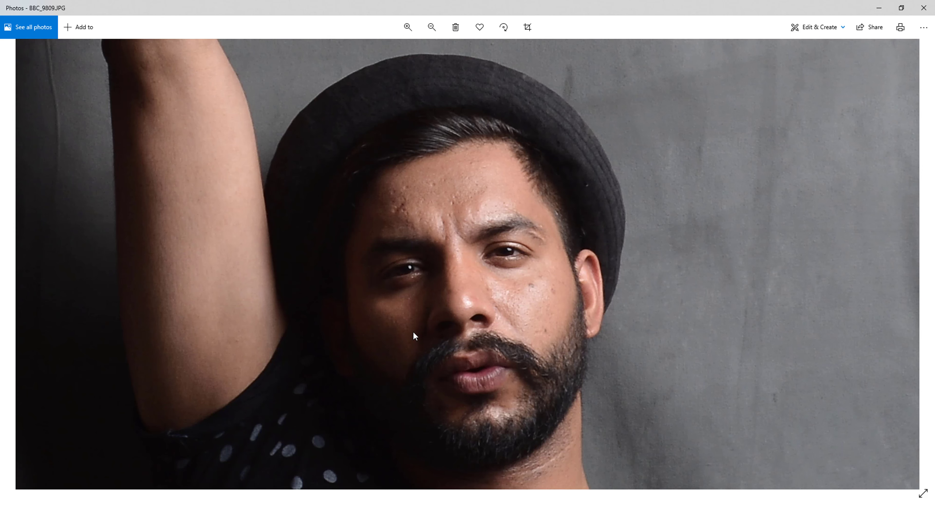
pyautogui.scroll(-3, 450, 254)
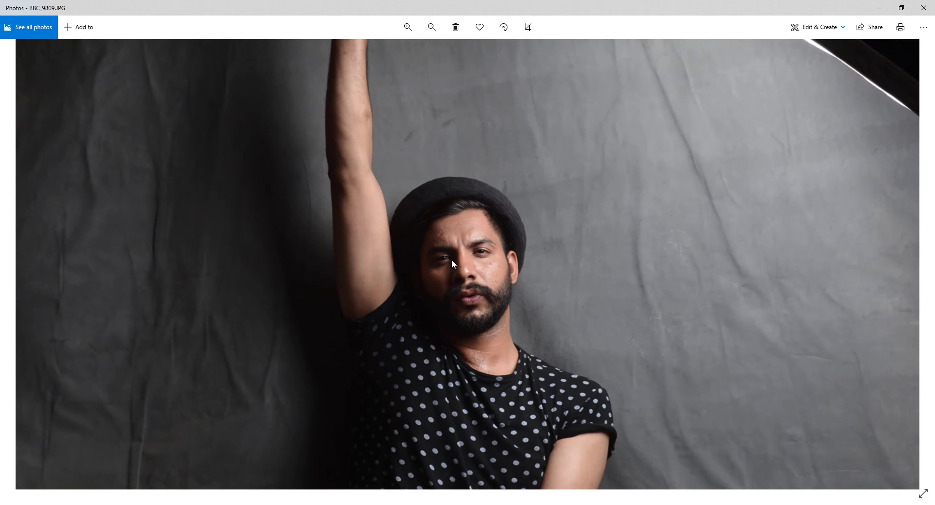
pyautogui.scroll(-2, 451, 259)
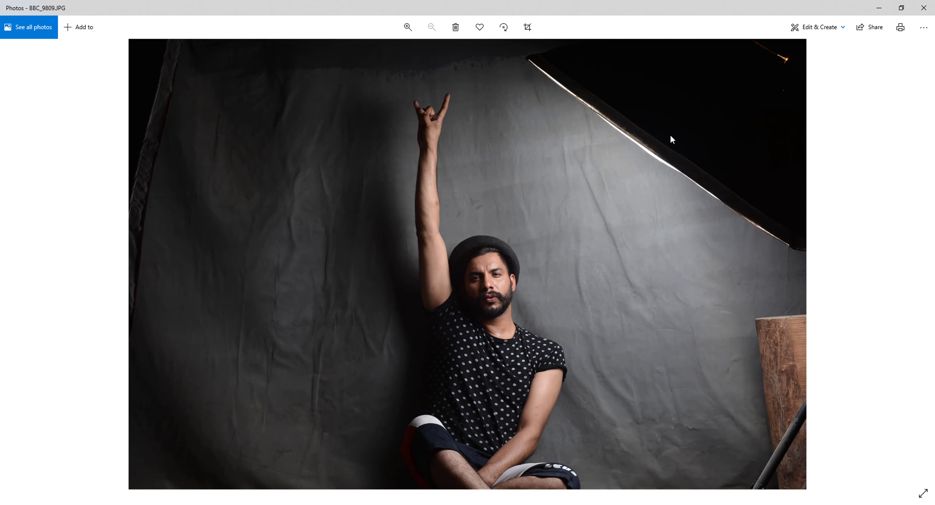
pyautogui.scroll(4, 460, 272)
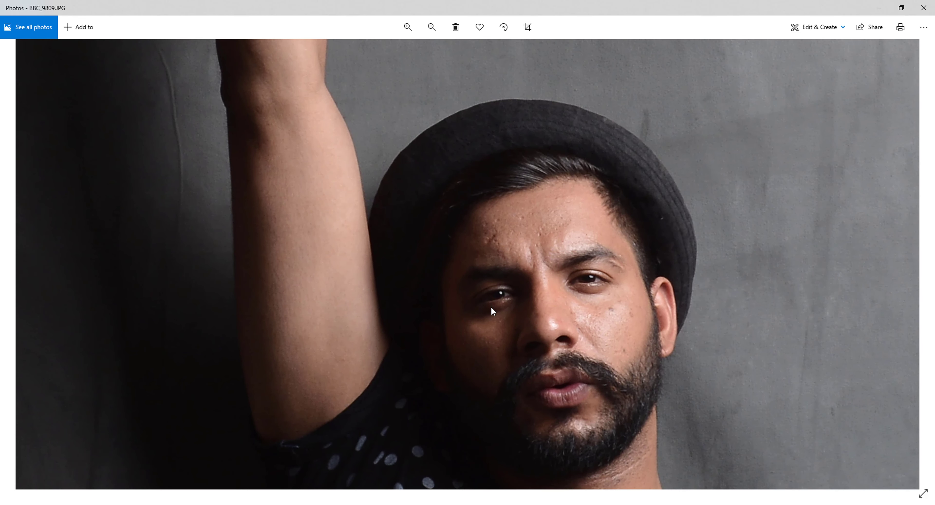
pyautogui.scroll(3, 505, 323)
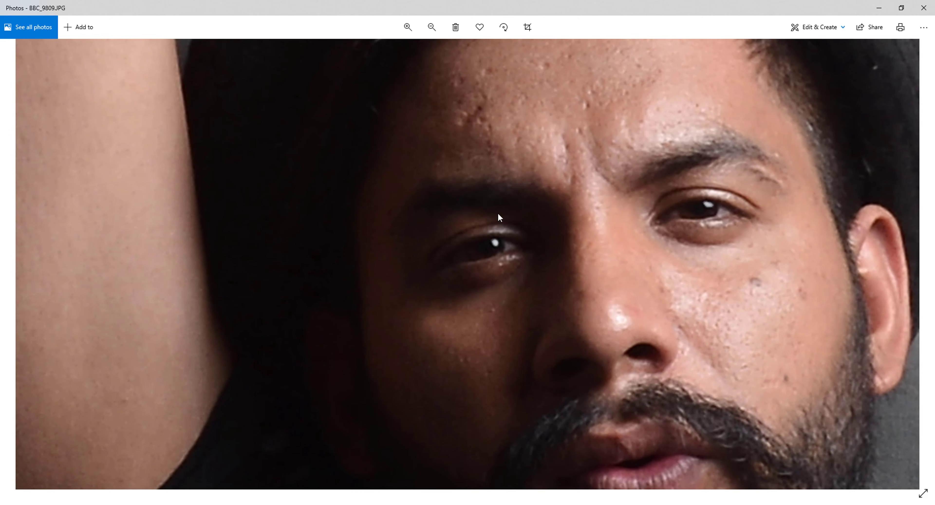
pyautogui.scroll(-5, 738, 299)
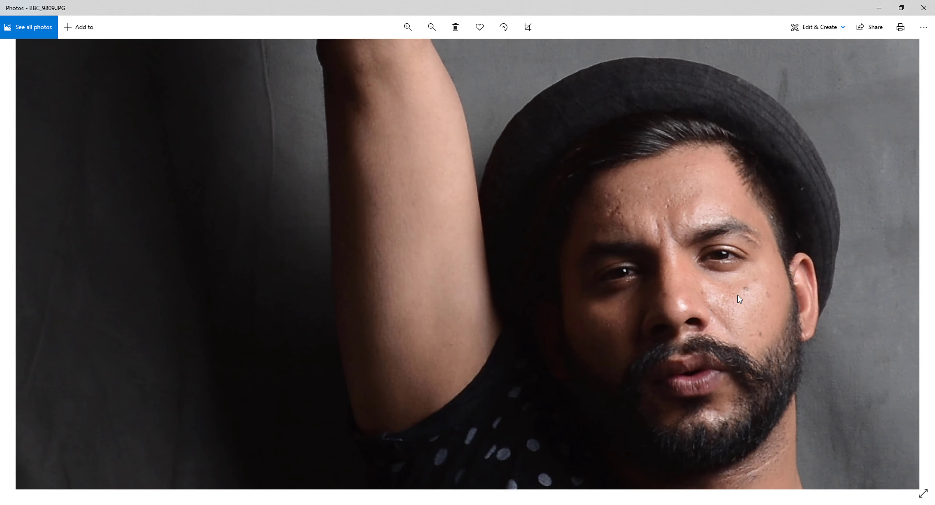
pyautogui.scroll(-4, 737, 294)
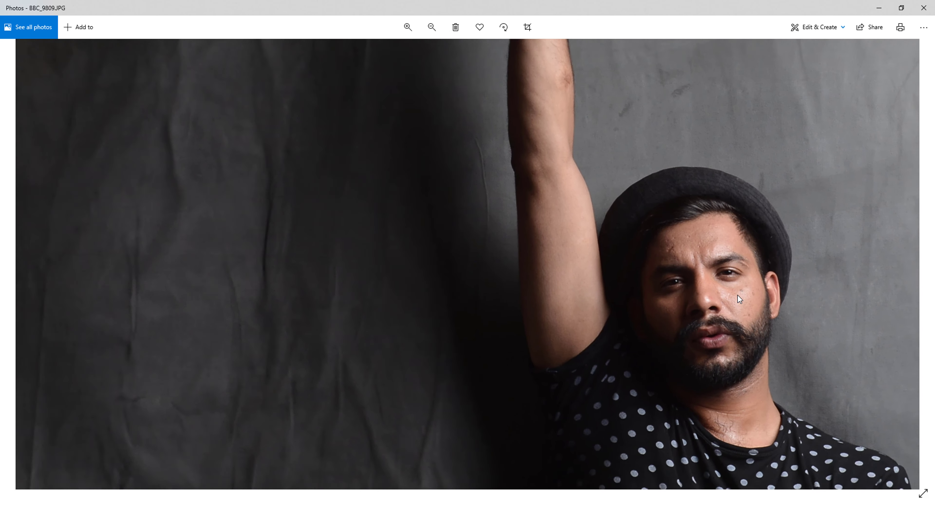
pyautogui.scroll(-3, 737, 294)
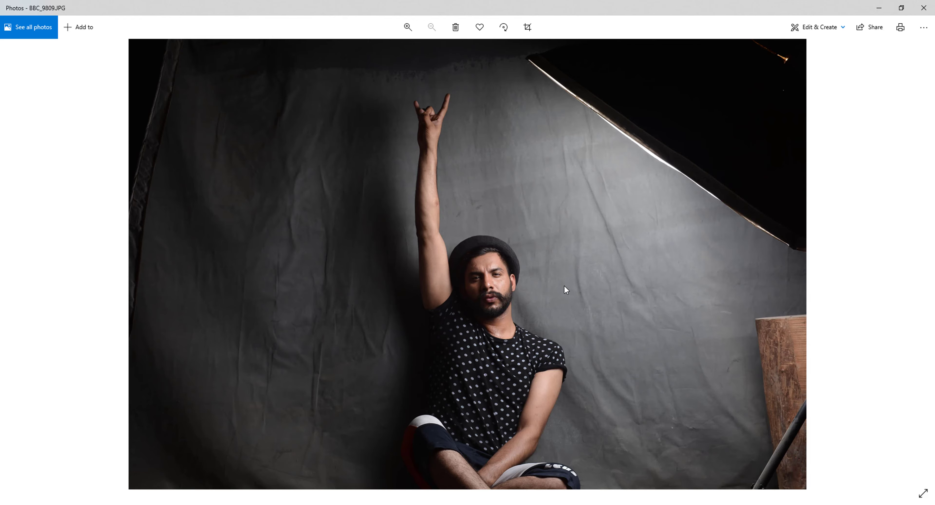
pyautogui.click(924, 7)
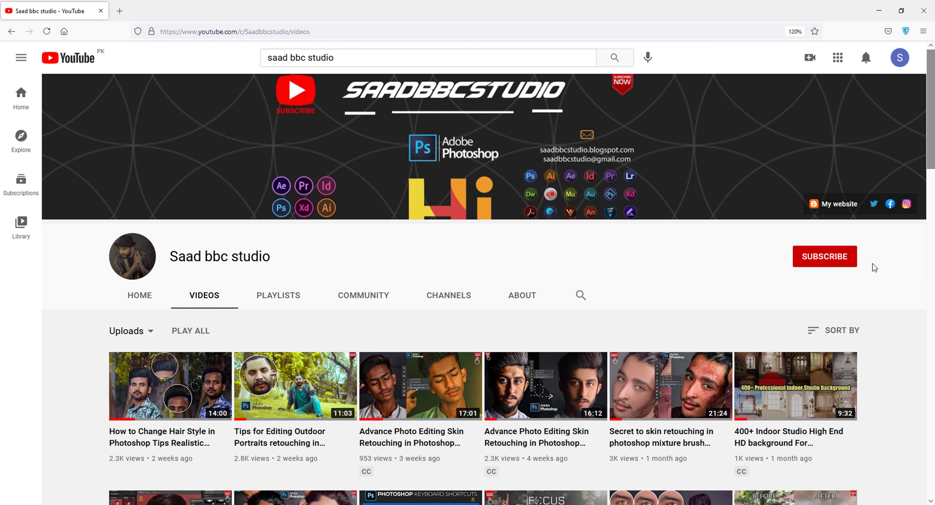
# Subscribe to the displayed YouTube channel and set its notifications to All
pyautogui.click(816, 262)
pyautogui.click(848, 257)
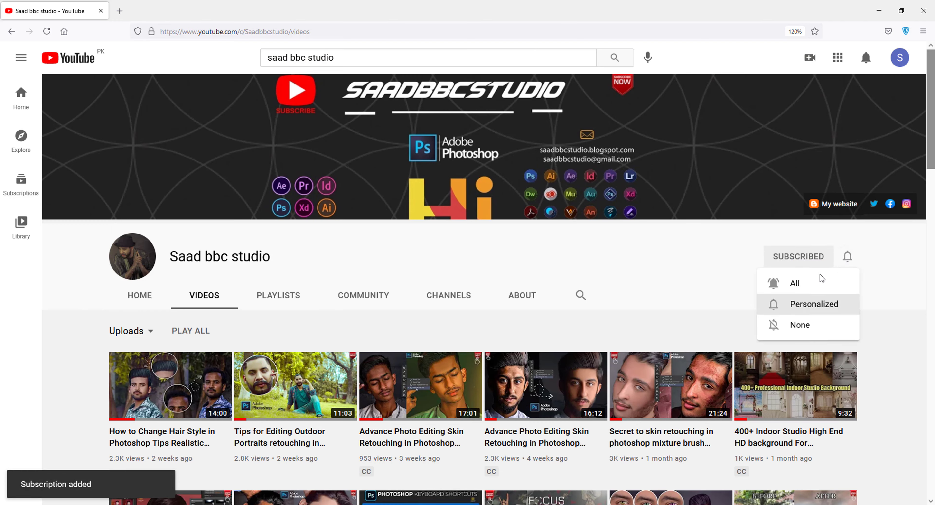
pyautogui.click(814, 282)
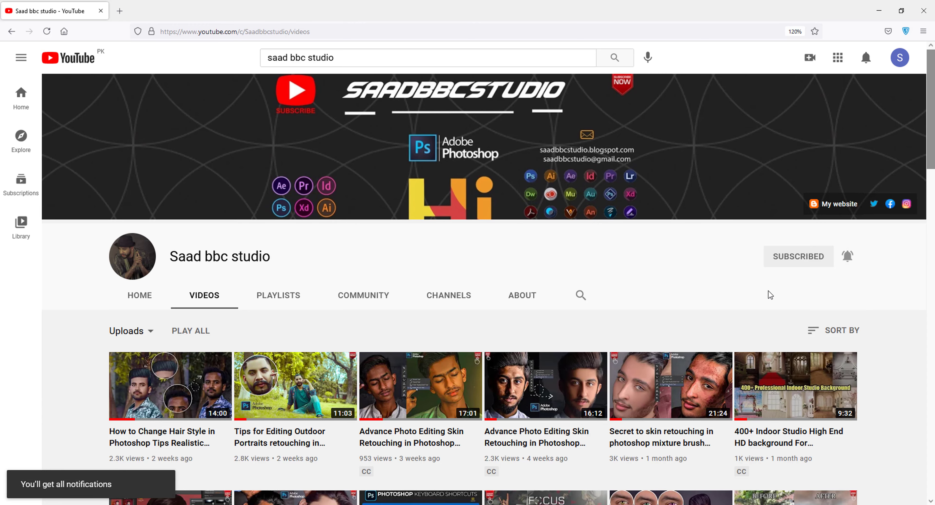
# Look through the channel's uploaded Photoshop tutorial videos, back to those about a year old, and close the browser
pyautogui.scroll(-3, 761, 293)
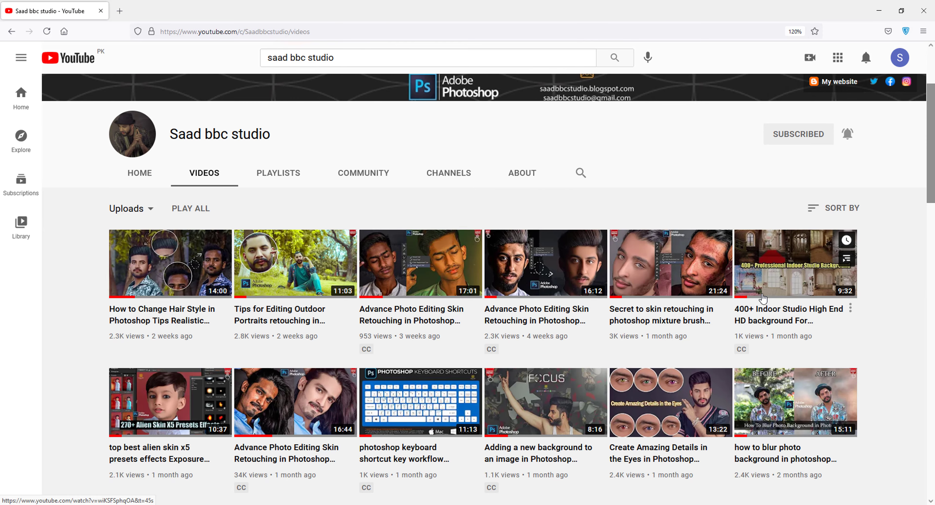
pyautogui.scroll(-2, 762, 299)
pyautogui.scroll(-2, 762, 297)
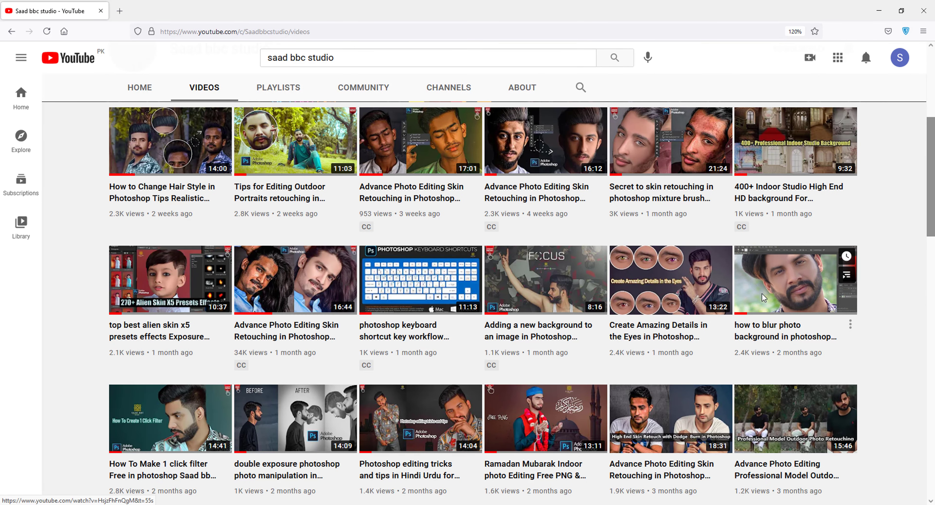
pyautogui.scroll(-2, 891, 305)
pyautogui.scroll(-3, 890, 301)
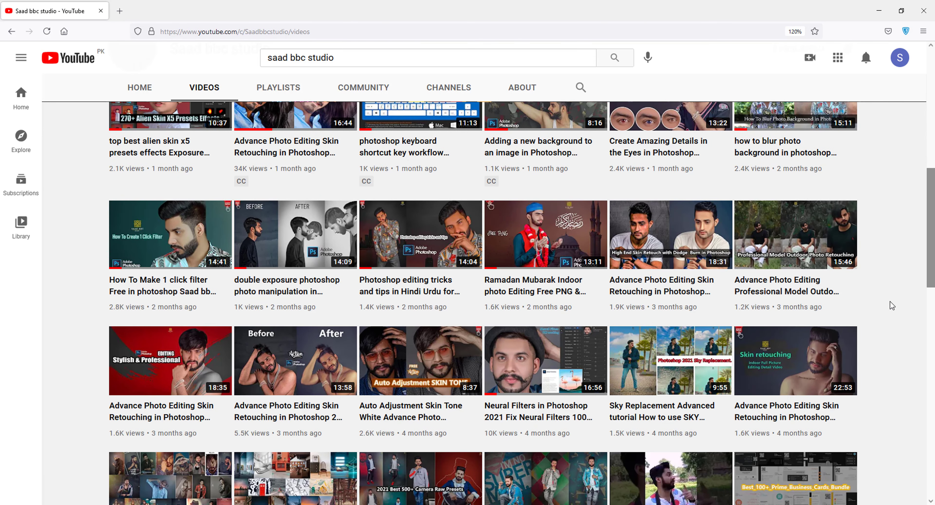
pyautogui.scroll(-2, 889, 301)
pyautogui.scroll(-2, 889, 301)
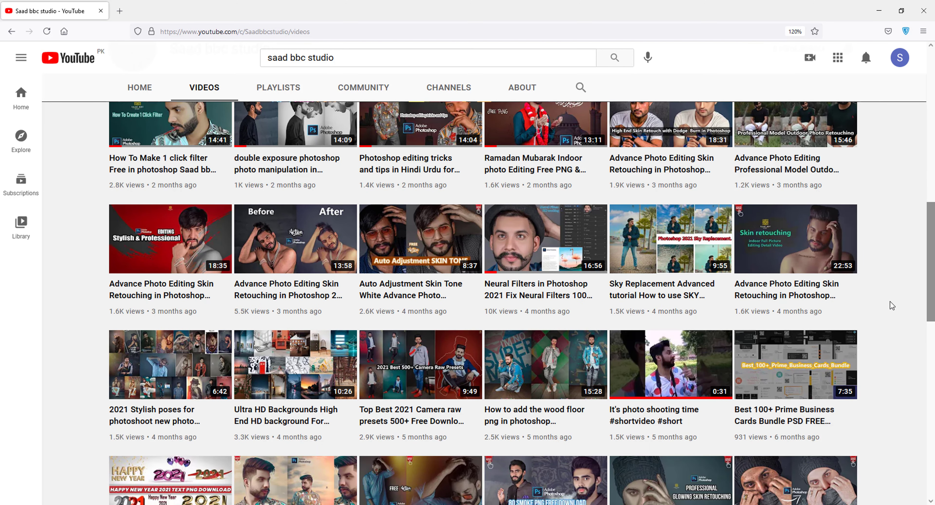
pyautogui.scroll(-4, 889, 305)
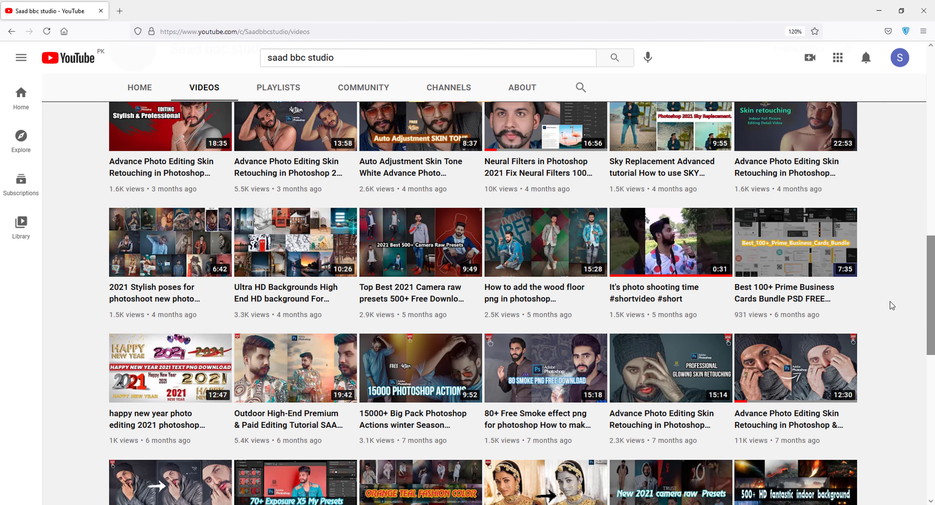
pyautogui.scroll(-4, 890, 304)
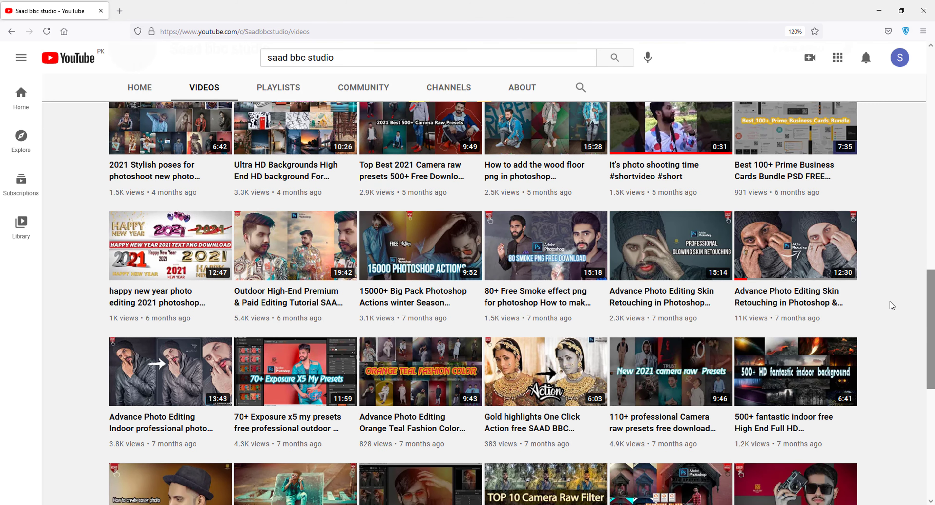
pyautogui.scroll(-4, 890, 304)
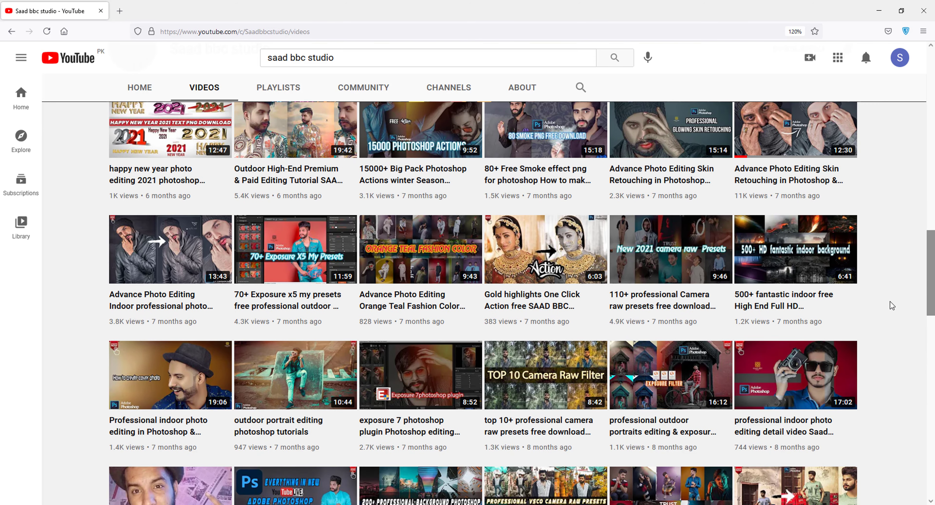
pyautogui.scroll(-6, 889, 304)
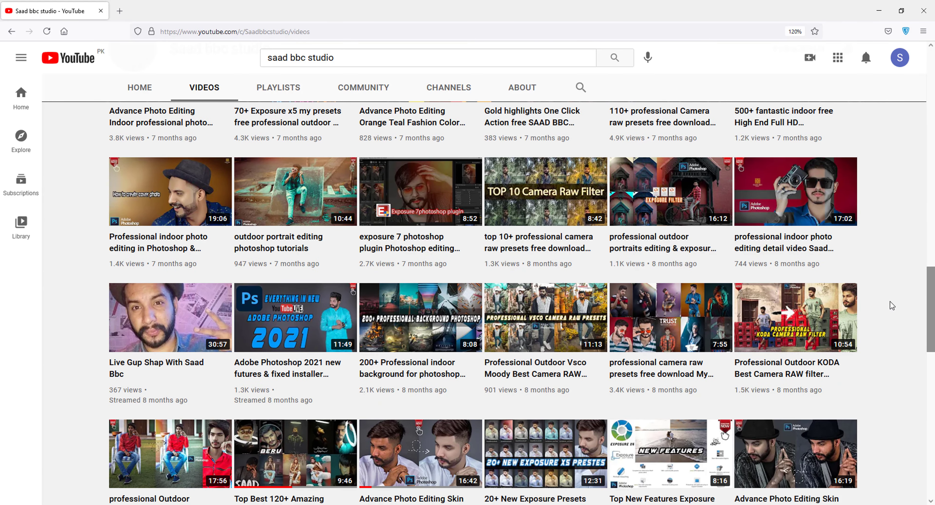
pyautogui.scroll(-20, 889, 304)
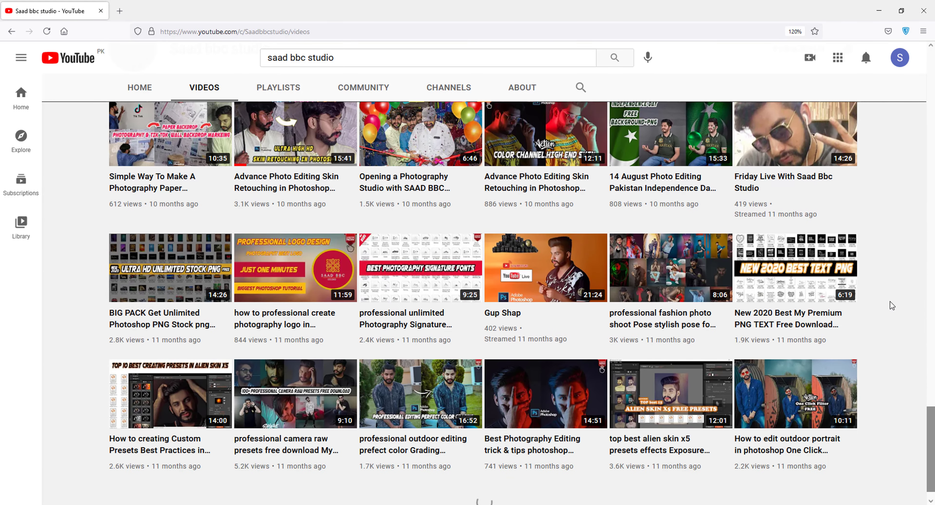
pyautogui.scroll(-5, 890, 304)
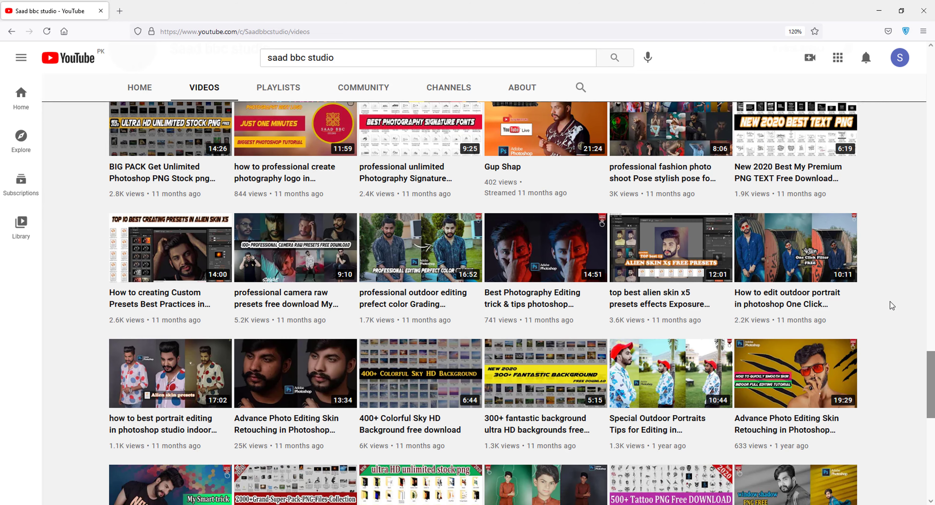
pyautogui.scroll(-12, 902, 291)
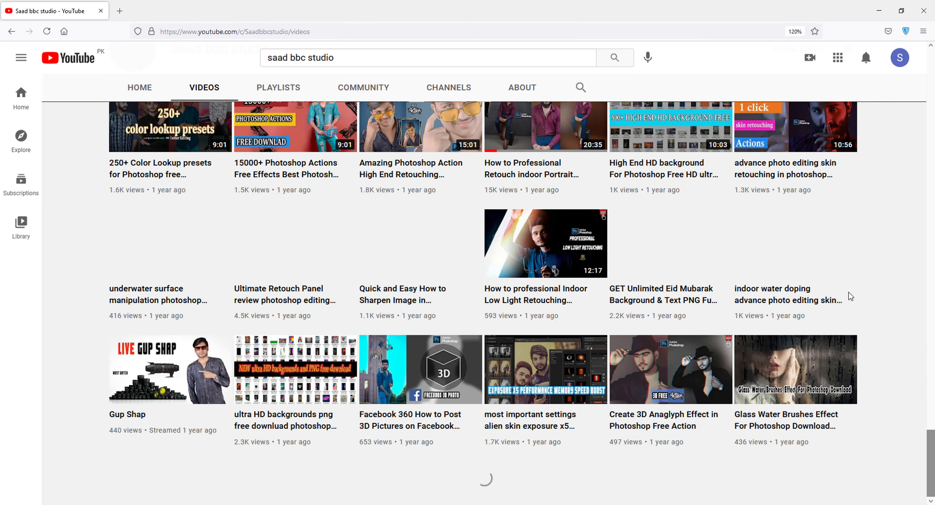
pyautogui.scroll(9, 849, 297)
pyautogui.scroll(10, 850, 297)
pyautogui.click(925, 8)
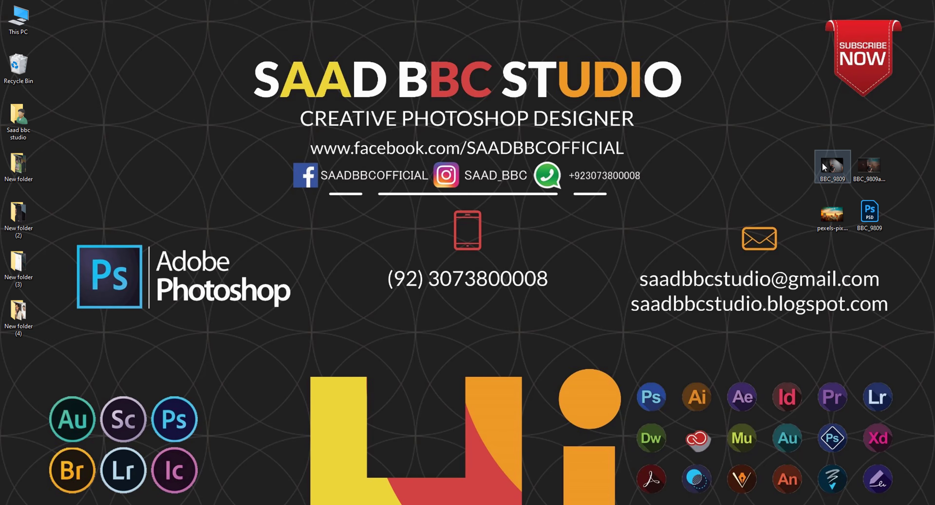
# Open the original portrait BBC_9809 and compare it with the edited version BBC_9809aaaa.jpg, inspecting the retouched face up close
pyautogui.doubleClick(832, 167)
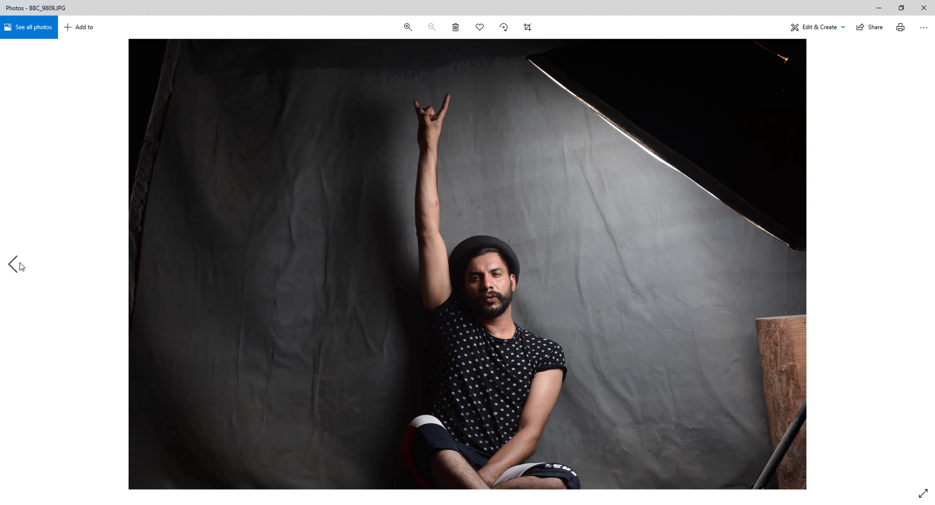
pyautogui.click(13, 264)
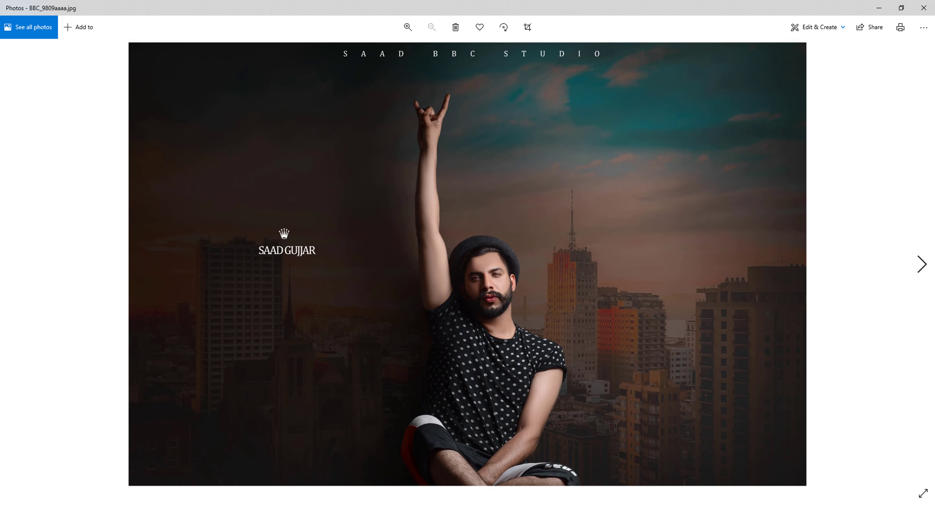
pyautogui.click(921, 264)
pyautogui.click(12, 264)
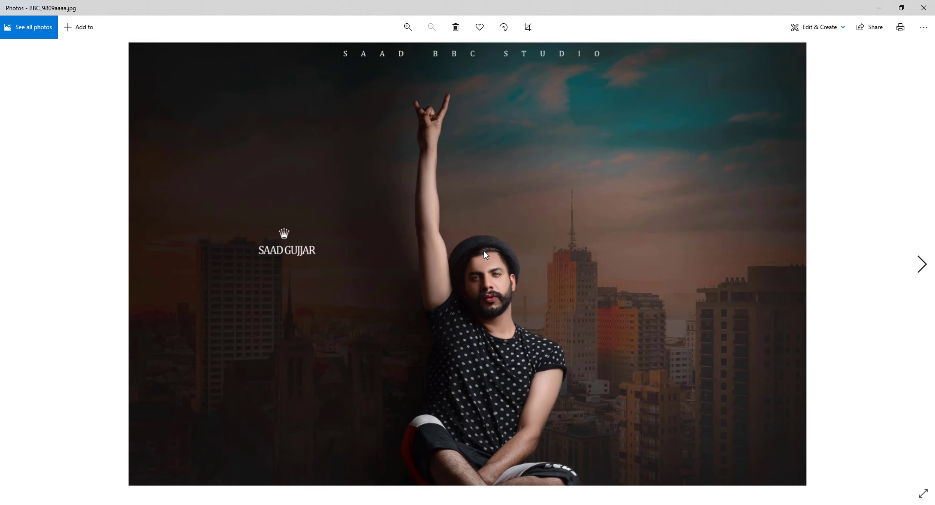
pyautogui.scroll(3, 484, 249)
pyautogui.scroll(-1, 506, 223)
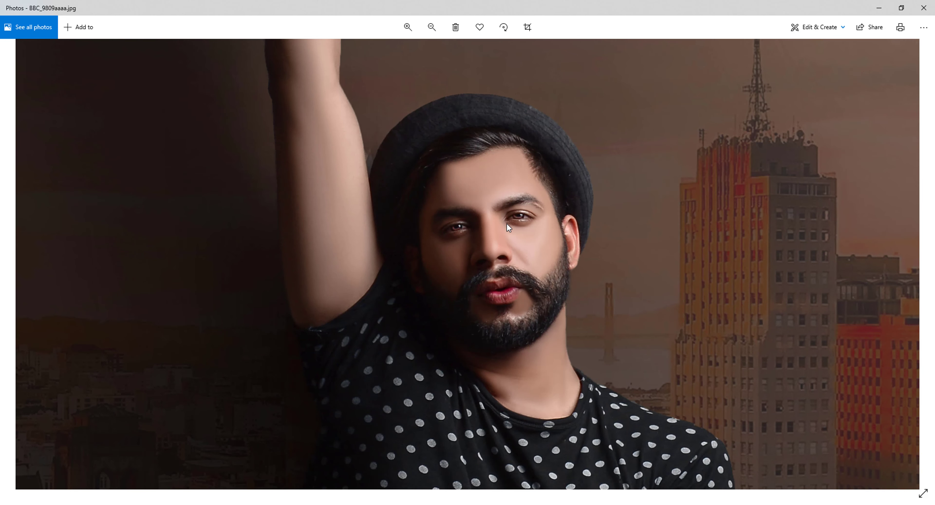
pyautogui.scroll(-2, 507, 223)
pyautogui.scroll(-4, 507, 223)
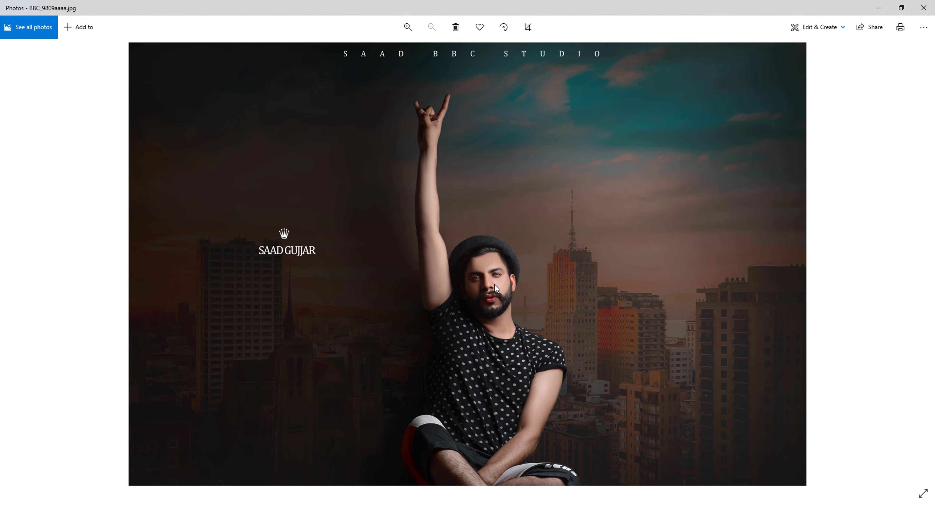
pyautogui.click(924, 7)
# View the city skyline background image pexels-pixabay-462331.jpg from the desktop and close it
pyautogui.click(833, 214)
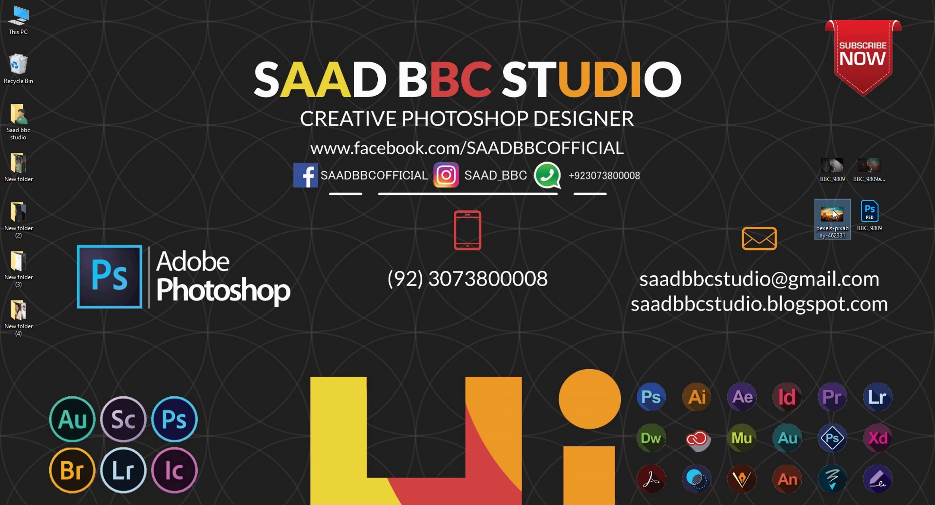
pyautogui.doubleClick(834, 214)
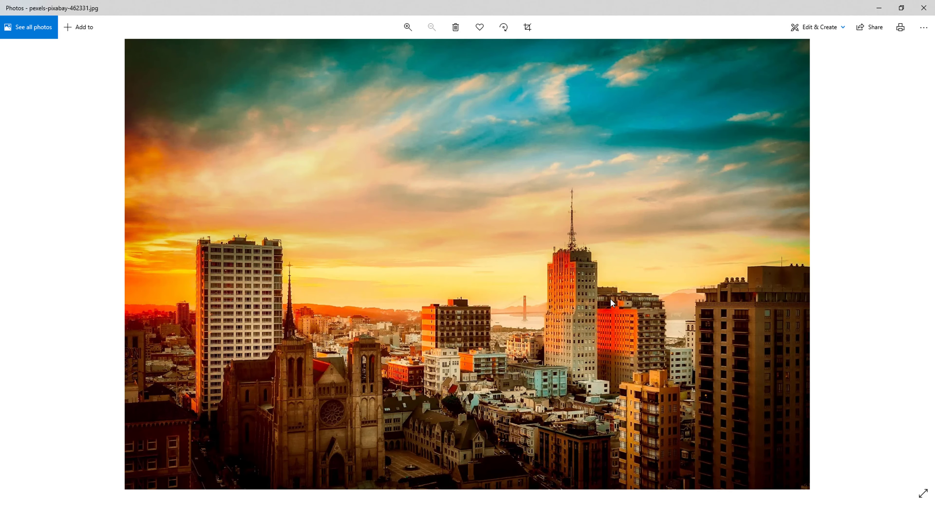
pyautogui.click(923, 8)
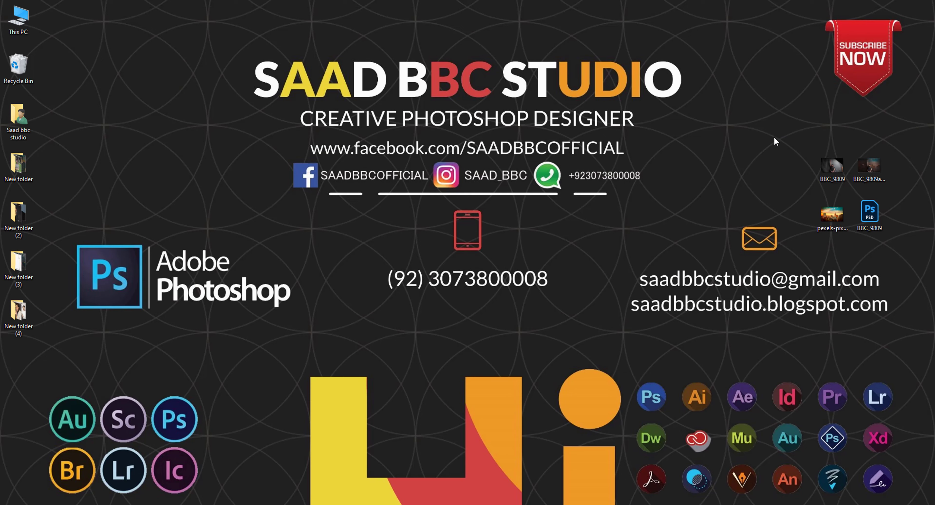
# View the original portrait BBC_9809 once more, close it, and open the same image in Photoshop
pyautogui.doubleClick(832, 167)
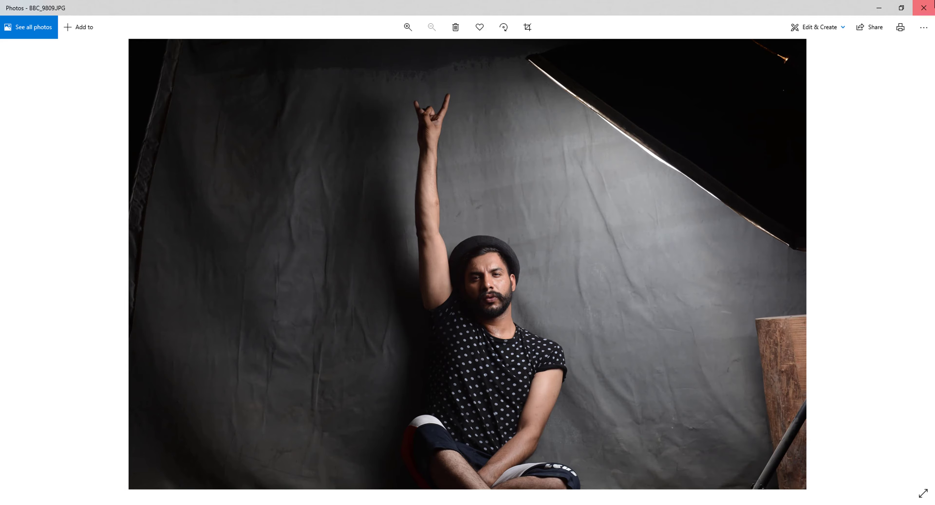
pyautogui.click(927, 6)
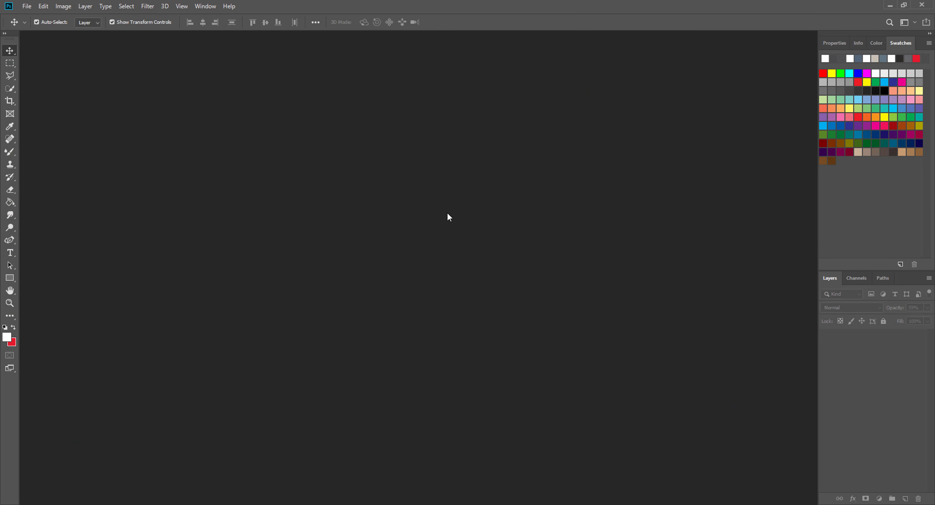
pyautogui.doubleClick(505, 153)
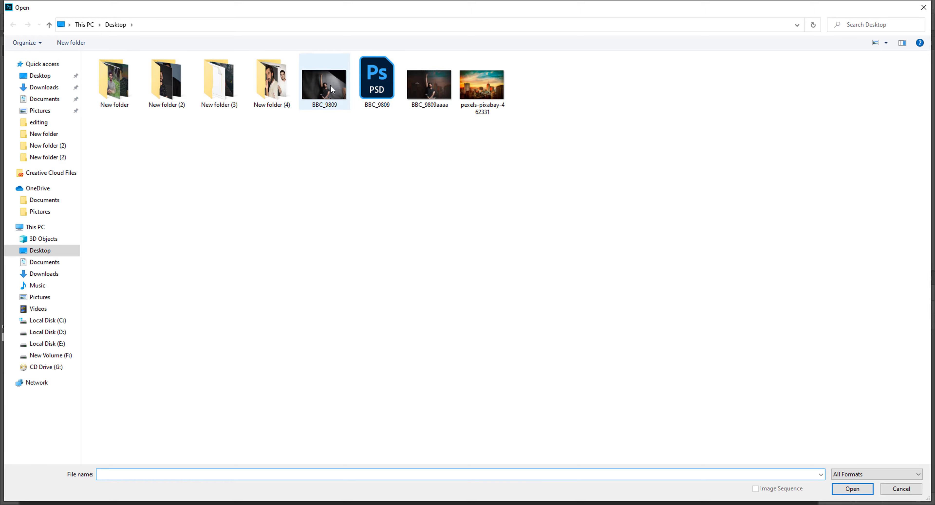
pyautogui.doubleClick(331, 89)
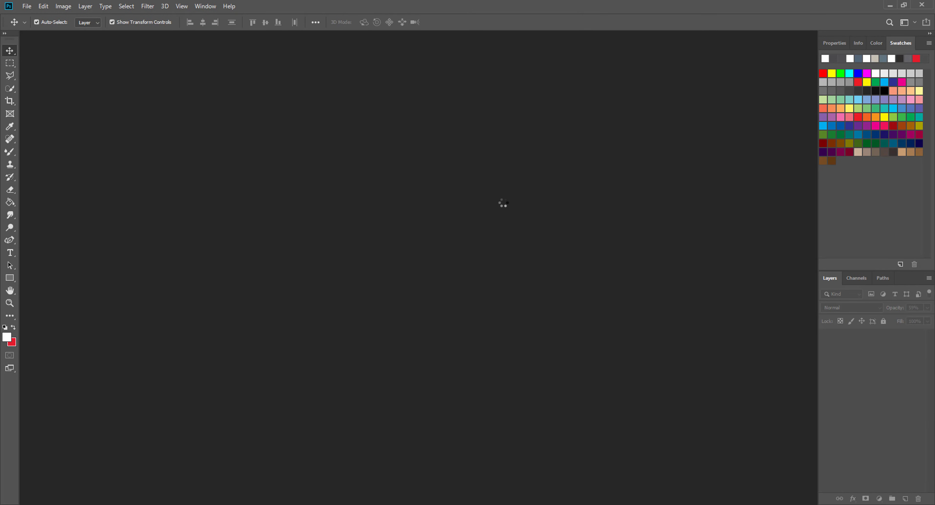
# Examine the man's face at 100% magnification and fit the whole portrait back on screen
pyautogui.click(9, 303)
pyautogui.click(430, 271)
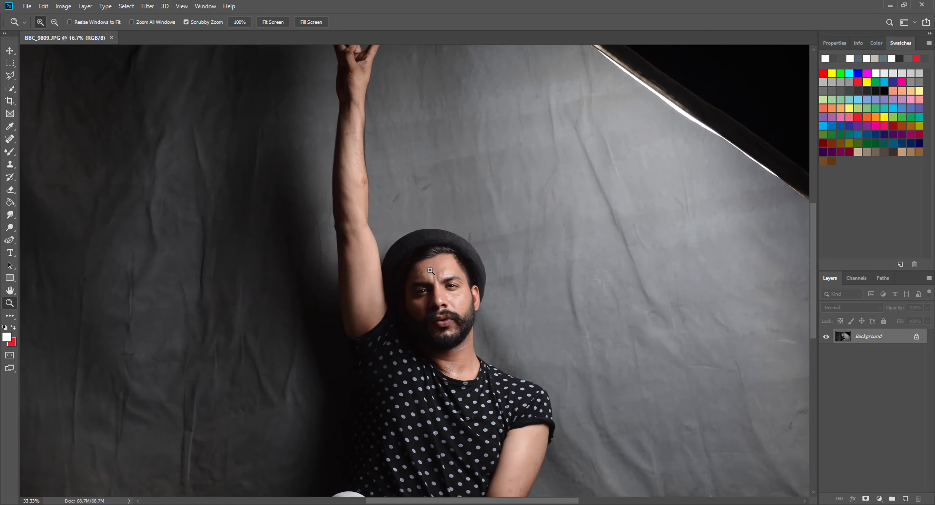
pyautogui.click(430, 271)
pyautogui.click(429, 276)
pyautogui.rightClick(428, 280)
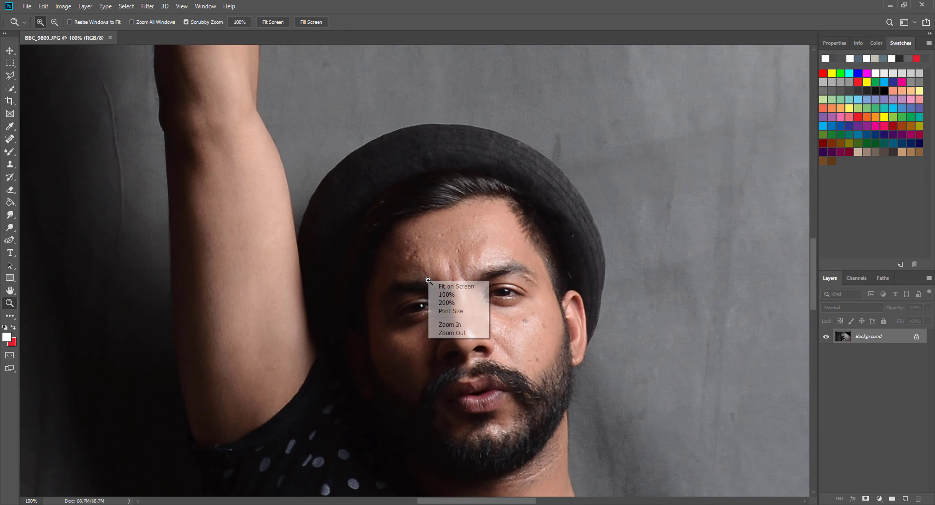
pyautogui.click(454, 286)
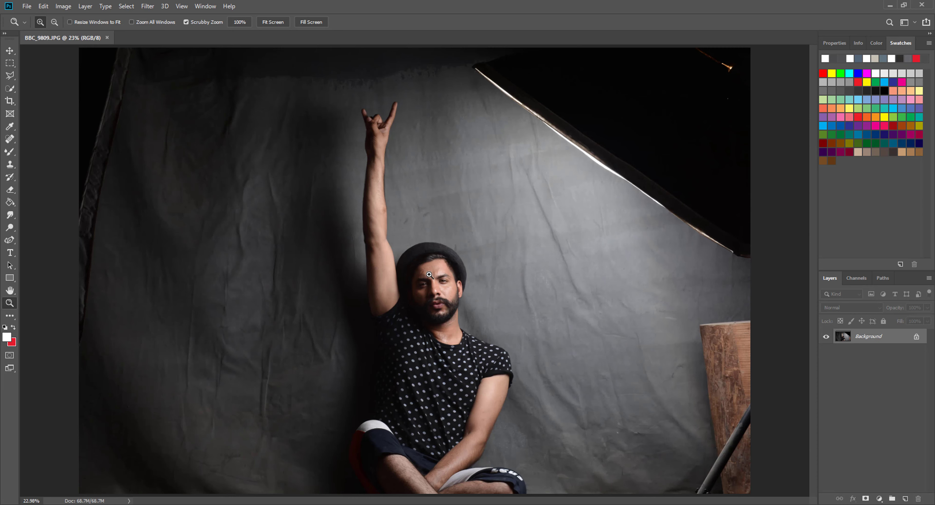
# Remove the dark backdrop edge along the photo's left border with the Content-Aware Spot Healing Brush at size 300
pyautogui.click(9, 139)
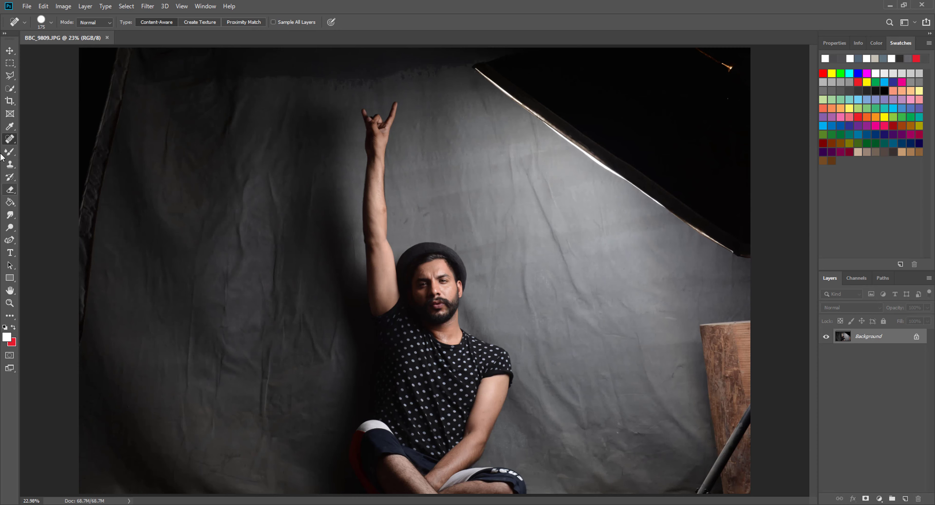
pyautogui.moveTo(73, 322); pyautogui.dragTo(94, 46)
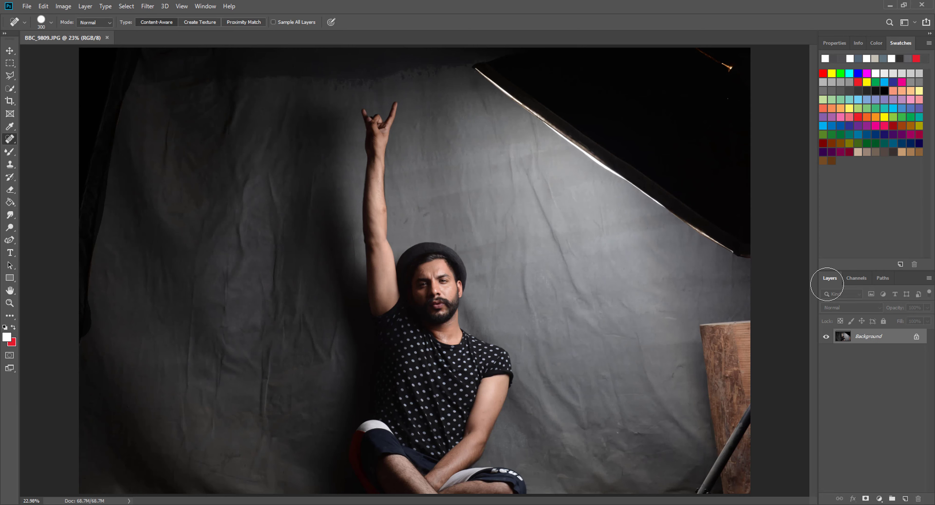
pyautogui.hotkey('ctrl', 'shift', 'z')
pyautogui.moveTo(84, 261); pyautogui.dragTo(85, 281)
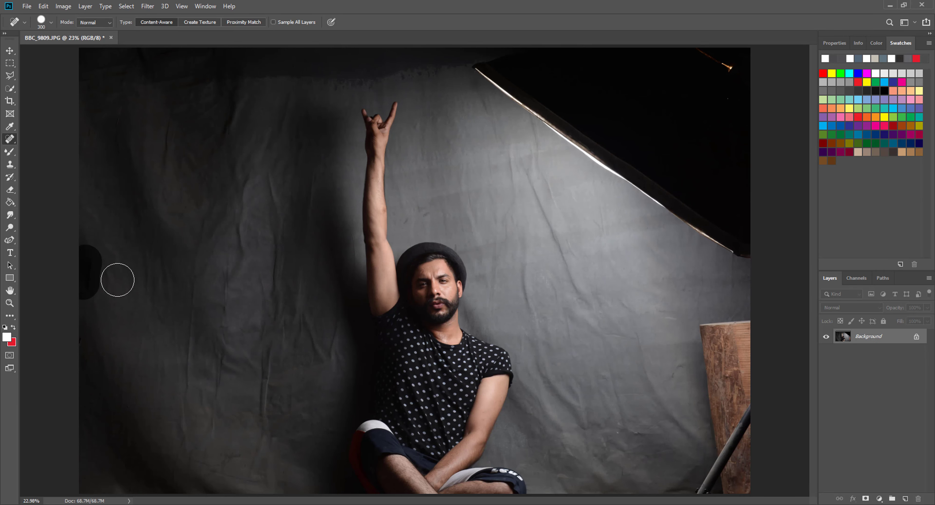
# Heal away the wooden block and stand at the photo's lower right, and the black softbox with its leftover patches at the upper right
pyautogui.moveTo(712, 331)
pyautogui.mouseDown()
pyautogui.moveTo(721, 455)
pyautogui.moveTo(710, 483)
pyautogui.moveTo(718, 487)
pyautogui.moveTo(742, 464)
pyautogui.moveTo(753, 421)
pyautogui.moveTo(754, 388)
pyautogui.moveTo(734, 347)
pyautogui.moveTo(746, 327)
pyautogui.moveTo(742, 389)
pyautogui.mouseUp()
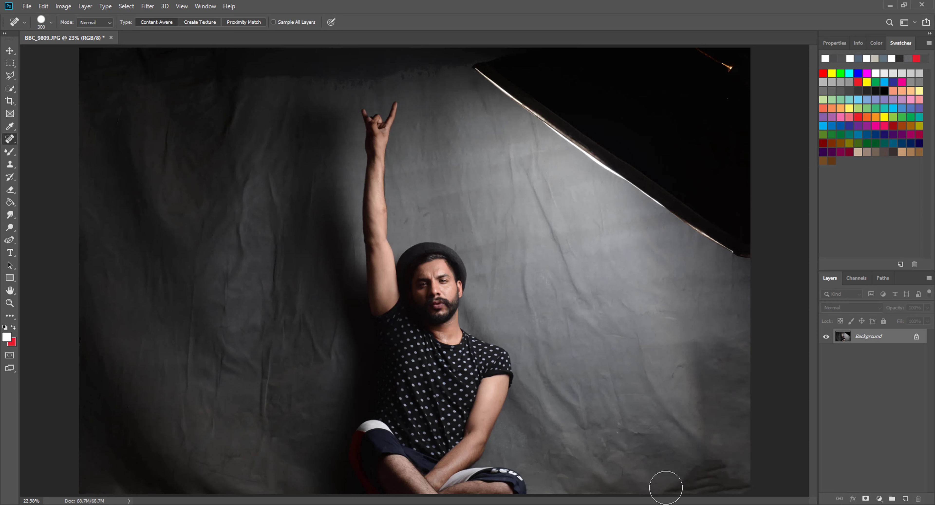
pyautogui.moveTo(659, 483)
pyautogui.mouseDown()
pyautogui.moveTo(751, 484)
pyautogui.moveTo(698, 479)
pyautogui.moveTo(736, 457)
pyautogui.mouseUp()
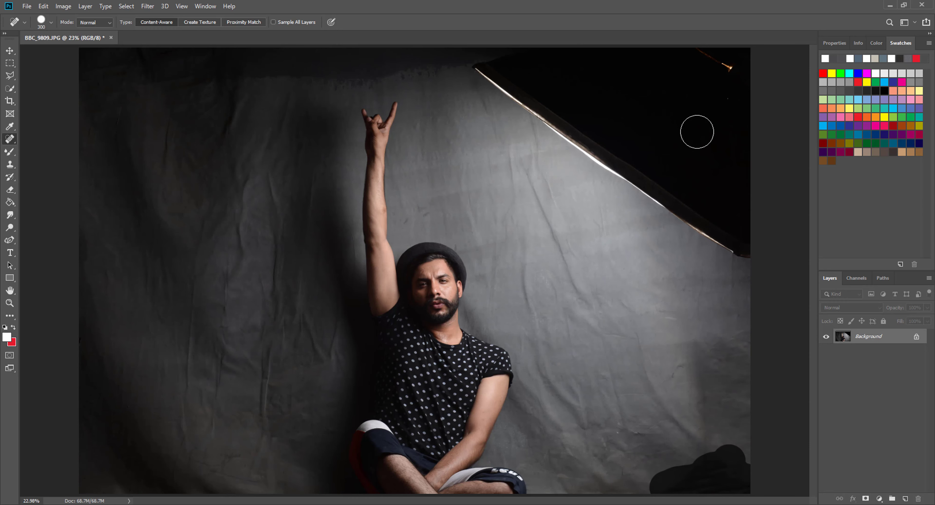
pyautogui.moveTo(710, 228)
pyautogui.mouseDown()
pyautogui.moveTo(638, 186)
pyautogui.moveTo(476, 56)
pyautogui.mouseUp()
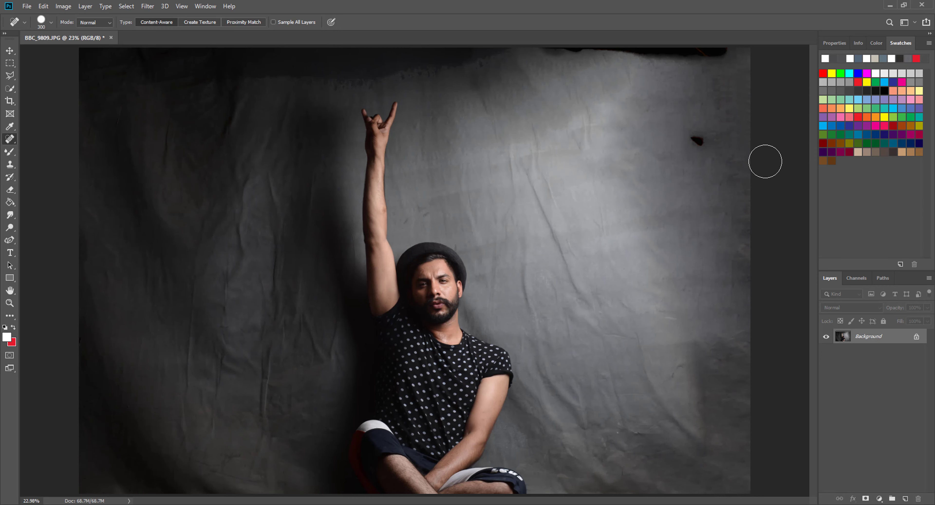
pyautogui.click(702, 131)
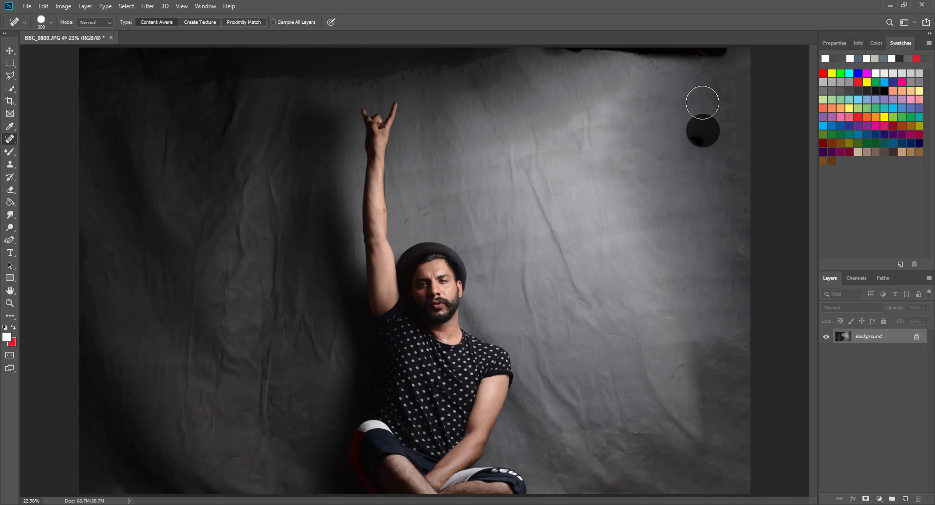
pyautogui.moveTo(723, 56)
pyautogui.mouseDown()
pyautogui.moveTo(485, 50)
pyautogui.moveTo(328, 69)
pyautogui.moveTo(61, 66)
pyautogui.moveTo(114, 63)
pyautogui.moveTo(70, 75)
pyautogui.moveTo(125, 64)
pyautogui.moveTo(108, 66)
pyautogui.moveTo(346, 60)
pyautogui.moveTo(331, 72)
pyautogui.moveTo(451, 57)
pyautogui.moveTo(376, 68)
pyautogui.moveTo(382, 56)
pyautogui.moveTo(761, 61)
pyautogui.mouseUp()
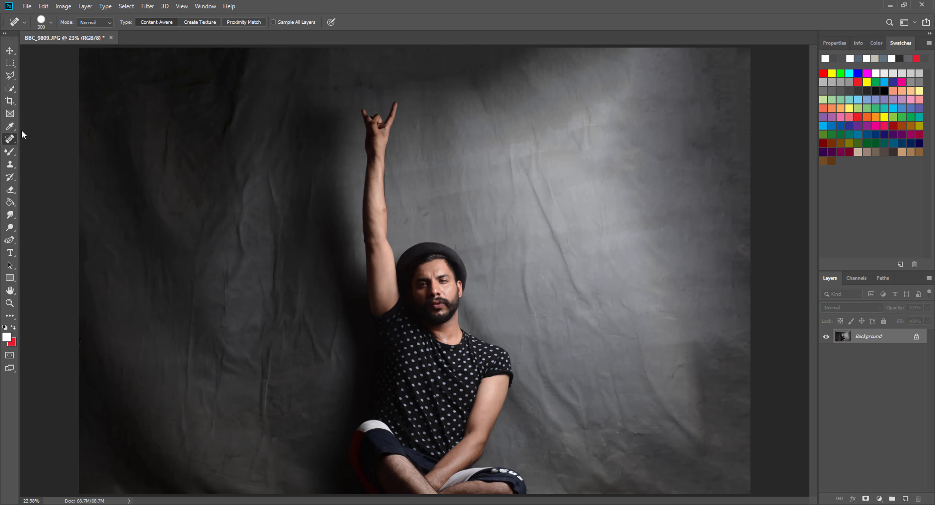
# Remove the blemishes from the forehead and cheeks with the Spot Healing Brush at size 10
pyautogui.click(10, 303)
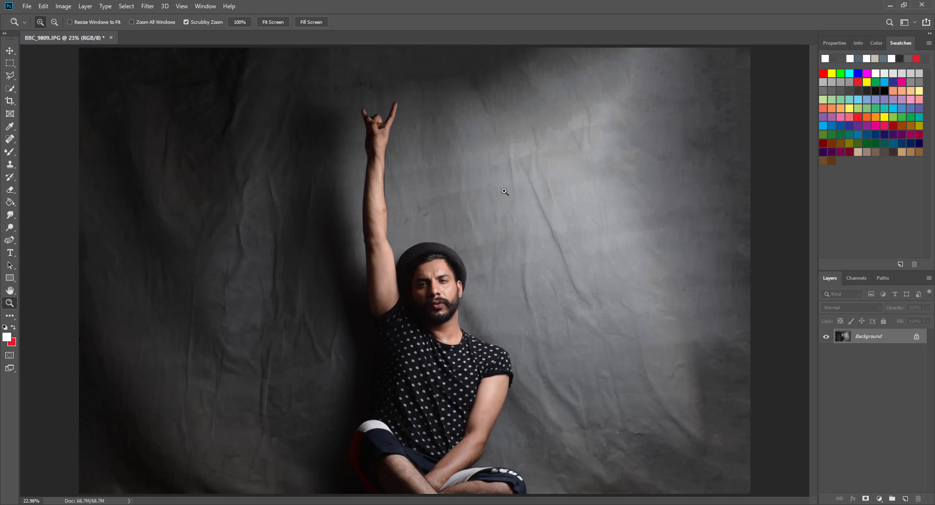
pyautogui.moveTo(440, 287); pyautogui.dragTo(463, 280)
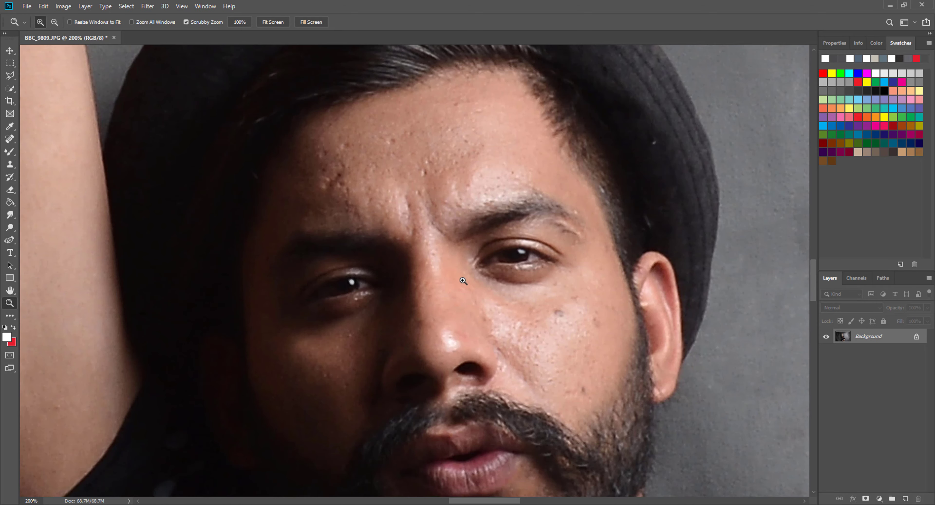
pyautogui.rightClick(438, 253)
pyautogui.click(489, 302)
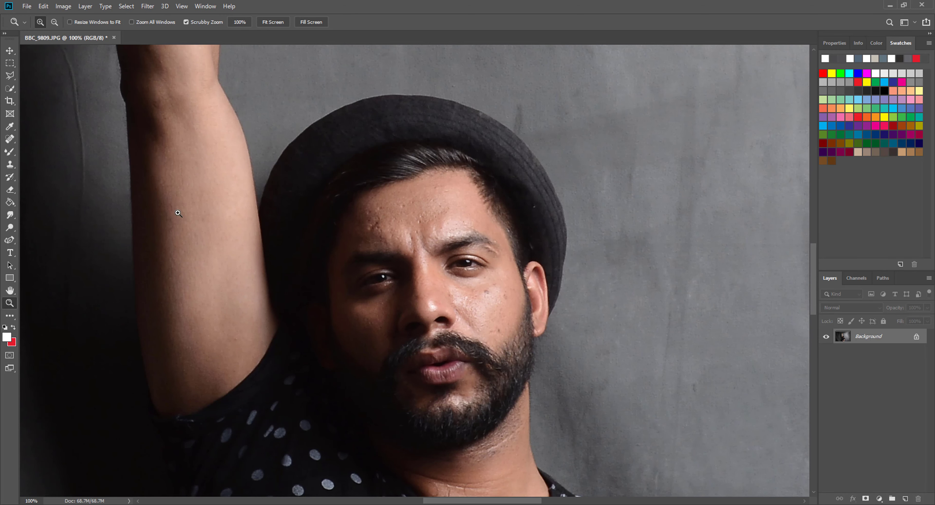
pyautogui.click(7, 139)
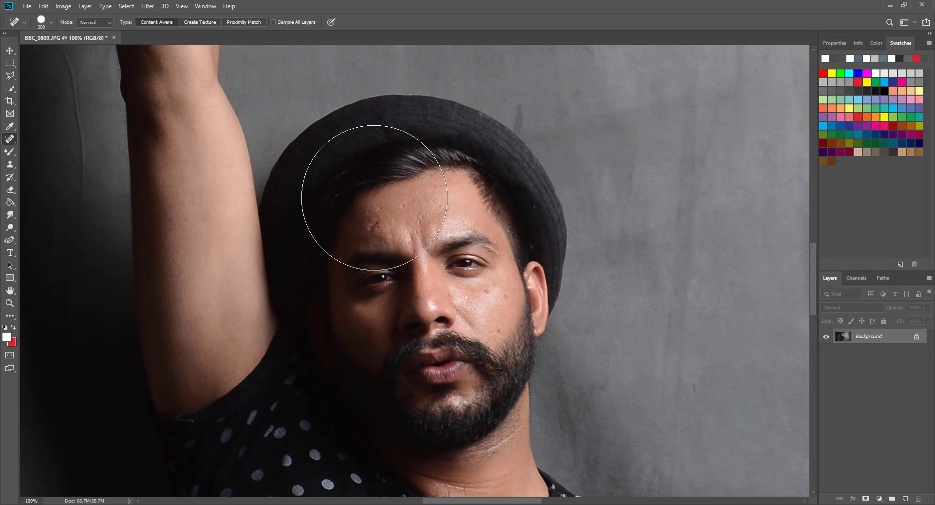
pyautogui.press('[')
pyautogui.press('[')
pyautogui.press('[')
pyautogui.press('[')
pyautogui.press('[')
pyautogui.press('[')
pyautogui.press('[')
pyautogui.press('[')
pyautogui.press('[')
pyautogui.press('[')
pyautogui.press('[')
pyautogui.press('[')
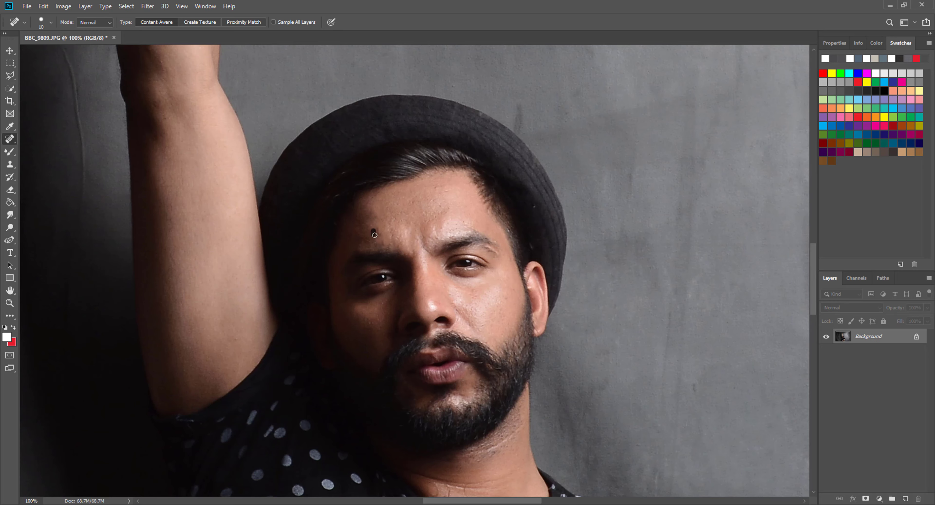
pyautogui.scroll(-5, 398, 286)
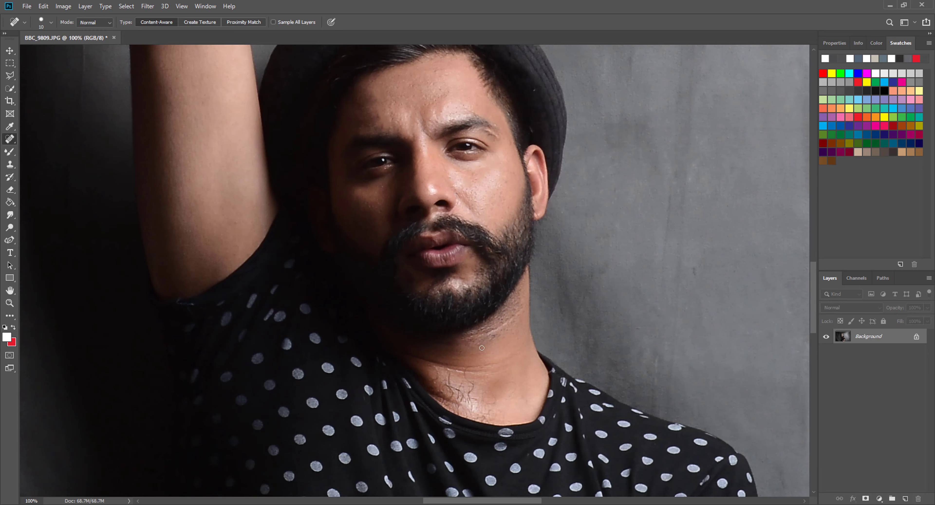
pyautogui.scroll(13, 116, 381)
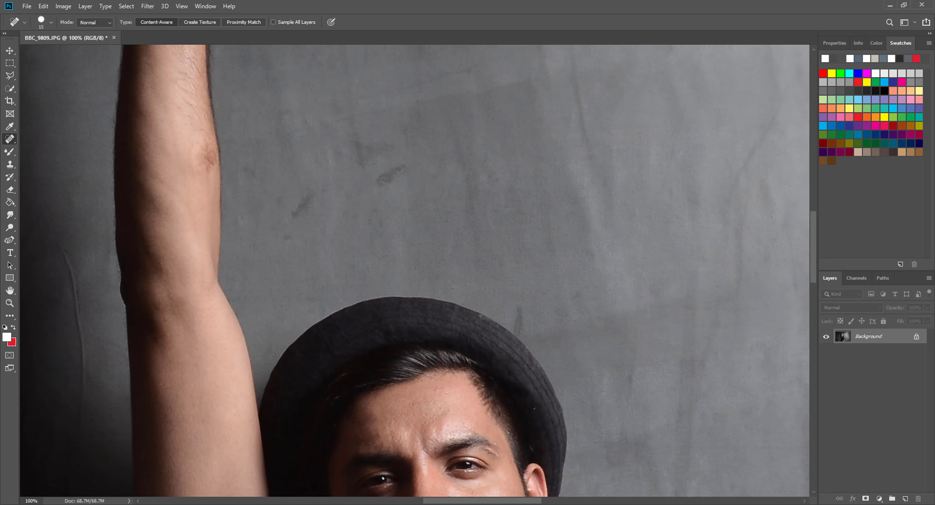
# Set up the Mixer Brush for the face with Wet at 33% and a soft round tip of size 70
pyautogui.click(10, 303)
pyautogui.scroll(-5, 436, 308)
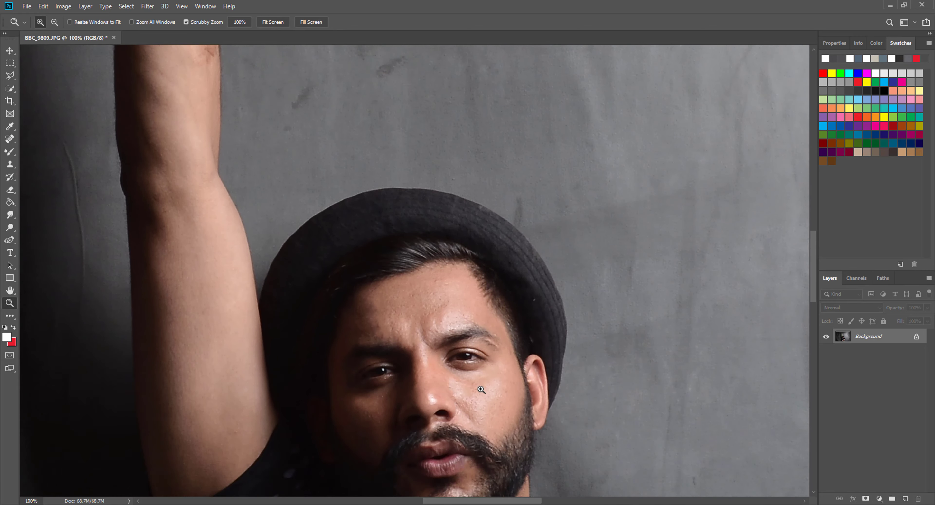
pyautogui.click(486, 316)
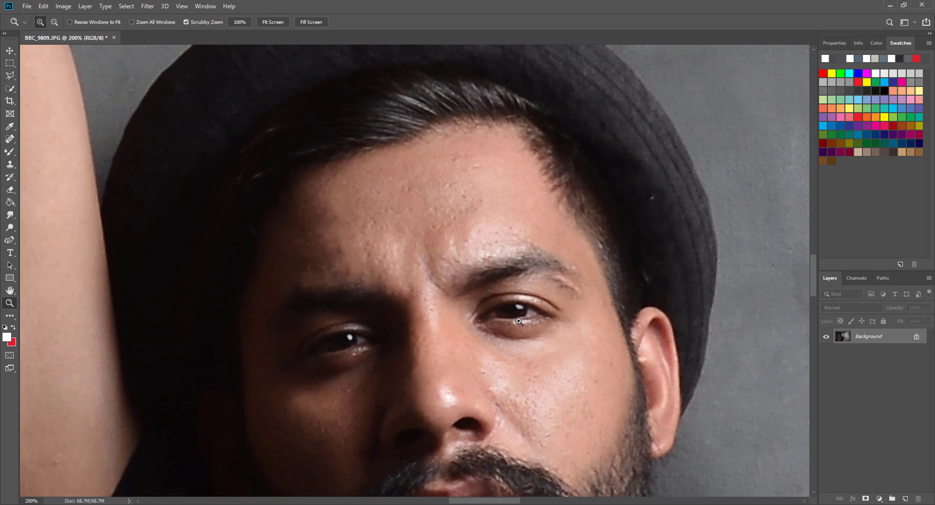
pyautogui.click(14, 154)
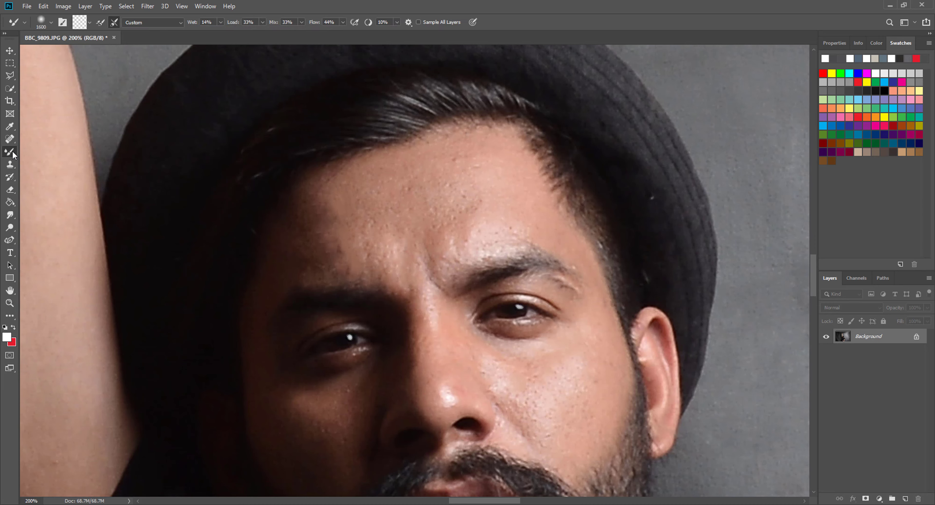
pyautogui.click(220, 22)
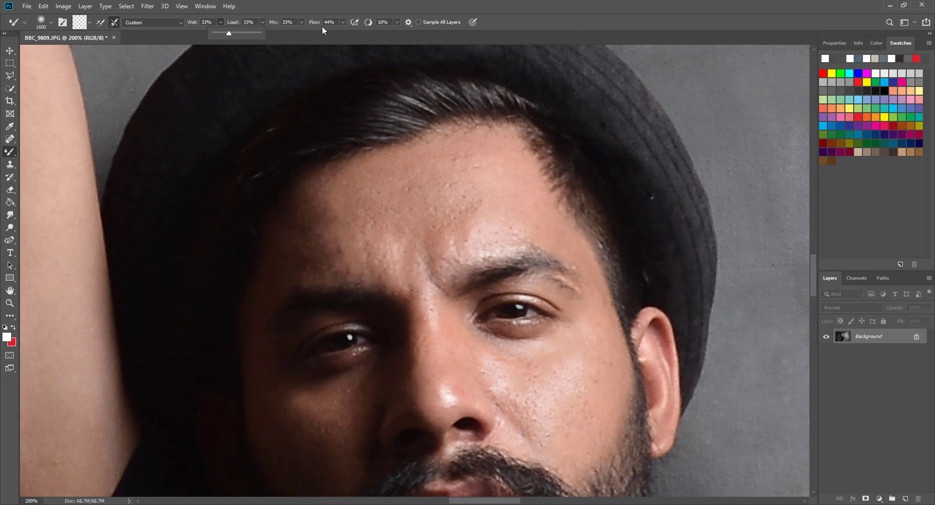
pyautogui.click(411, 209)
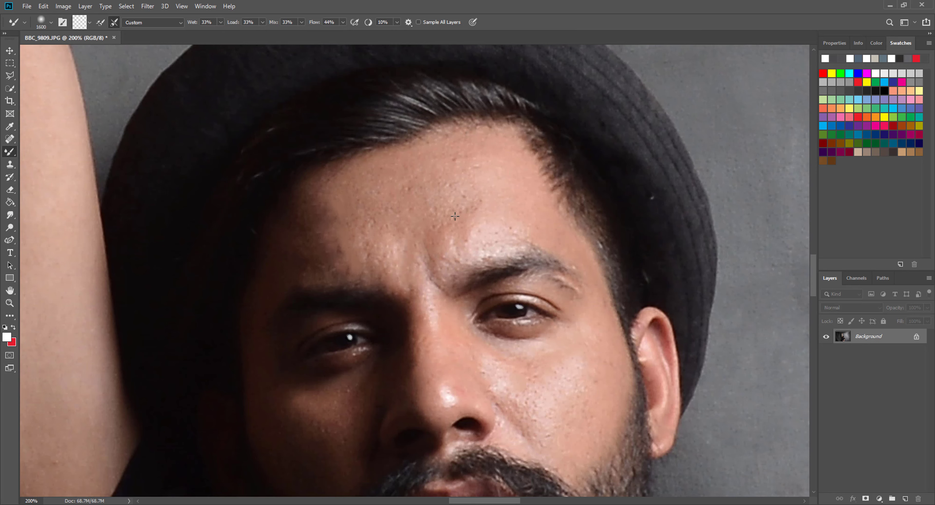
pyautogui.rightClick(433, 220)
pyautogui.moveTo(525, 245); pyautogui.dragTo(520, 249)
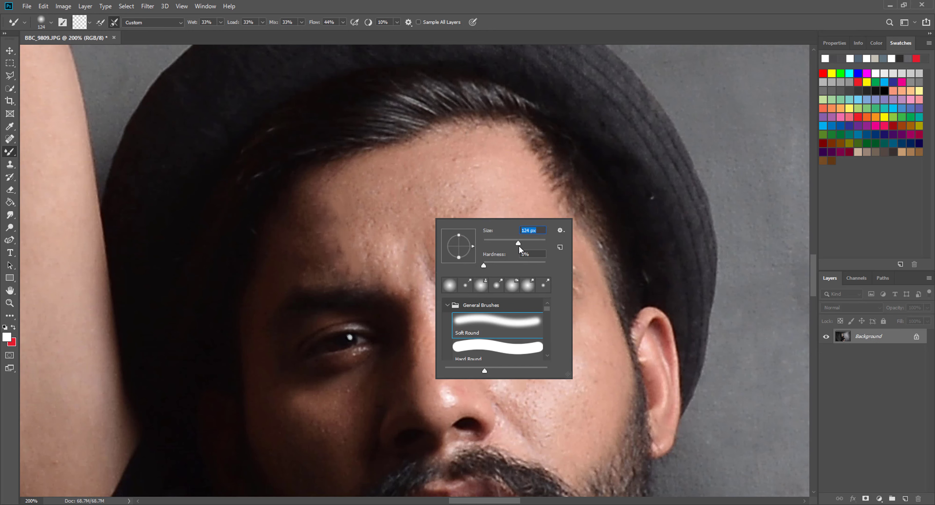
pyautogui.click(416, 205)
pyautogui.press('[')
pyautogui.press(']')
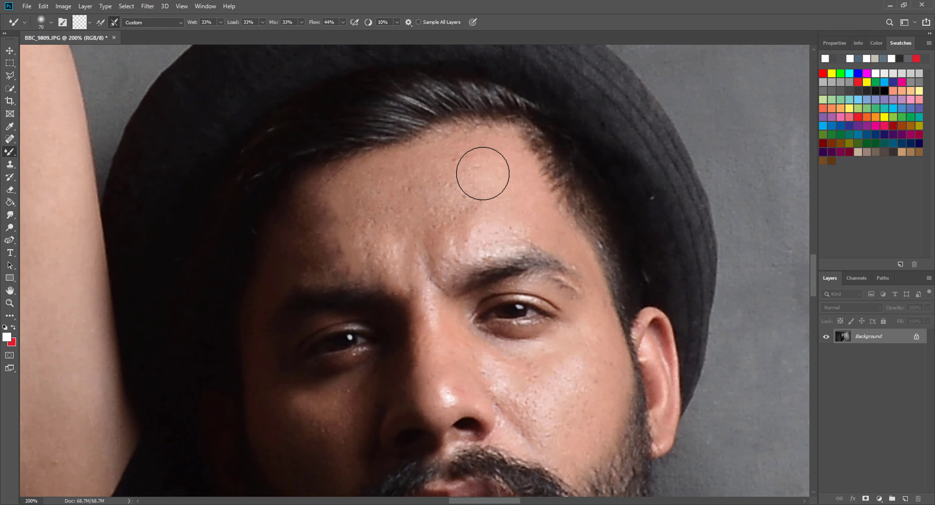
# Smooth the forehead skin between hairline and eyebrows with the Mixer Brush, varying its size between about 90 and 45
pyautogui.moveTo(485, 153)
pyautogui.mouseDown()
pyautogui.moveTo(486, 201)
pyautogui.moveTo(483, 217)
pyautogui.moveTo(471, 211)
pyautogui.moveTo(472, 237)
pyautogui.moveTo(459, 229)
pyautogui.moveTo(445, 242)
pyautogui.moveTo(512, 206)
pyautogui.moveTo(514, 227)
pyautogui.moveTo(503, 165)
pyautogui.moveTo(511, 187)
pyautogui.moveTo(485, 171)
pyautogui.moveTo(396, 173)
pyautogui.mouseUp()
pyautogui.press(']')
pyautogui.press(']')
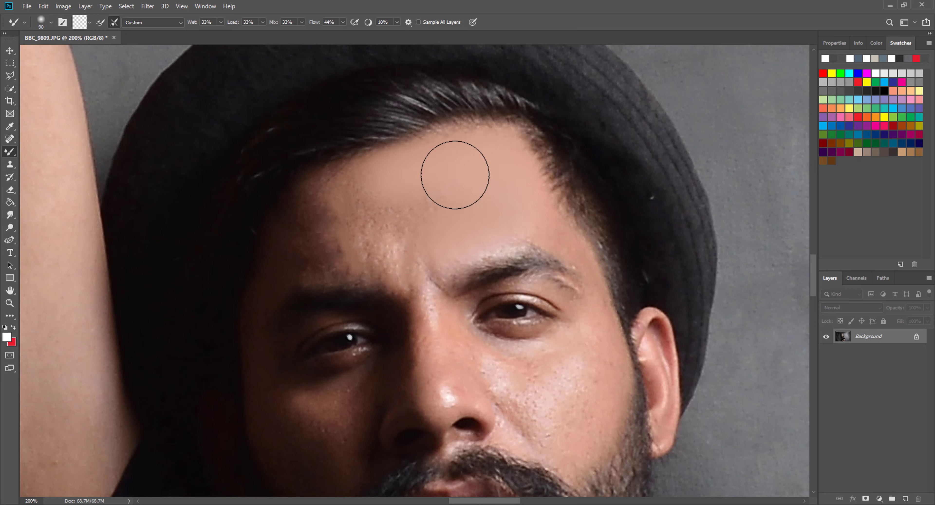
pyautogui.moveTo(416, 228)
pyautogui.mouseDown()
pyautogui.moveTo(394, 248)
pyautogui.moveTo(435, 233)
pyautogui.moveTo(405, 242)
pyautogui.moveTo(359, 199)
pyautogui.moveTo(362, 187)
pyautogui.moveTo(321, 202)
pyautogui.moveTo(318, 186)
pyautogui.moveTo(319, 216)
pyautogui.moveTo(366, 249)
pyautogui.moveTo(357, 257)
pyautogui.moveTo(383, 253)
pyautogui.moveTo(342, 245)
pyautogui.moveTo(355, 258)
pyautogui.moveTo(374, 257)
pyautogui.moveTo(323, 244)
pyautogui.moveTo(320, 257)
pyautogui.moveTo(297, 215)
pyautogui.moveTo(332, 248)
pyautogui.mouseUp()
pyautogui.press('[')
pyautogui.press('[')
pyautogui.press('[')
pyautogui.press(']')
pyautogui.press('[')
pyautogui.press('[')
pyautogui.moveTo(502, 148)
pyautogui.mouseDown()
pyautogui.moveTo(457, 144)
pyautogui.moveTo(497, 138)
pyautogui.moveTo(513, 163)
pyautogui.moveTo(407, 156)
pyautogui.moveTo(539, 179)
pyautogui.mouseUp()
pyautogui.press(']')
pyautogui.press('[')
pyautogui.press('[')
pyautogui.moveTo(533, 224)
pyautogui.mouseDown()
pyautogui.moveTo(517, 208)
pyautogui.moveTo(560, 239)
pyautogui.moveTo(484, 229)
pyautogui.moveTo(436, 259)
pyautogui.mouseUp()
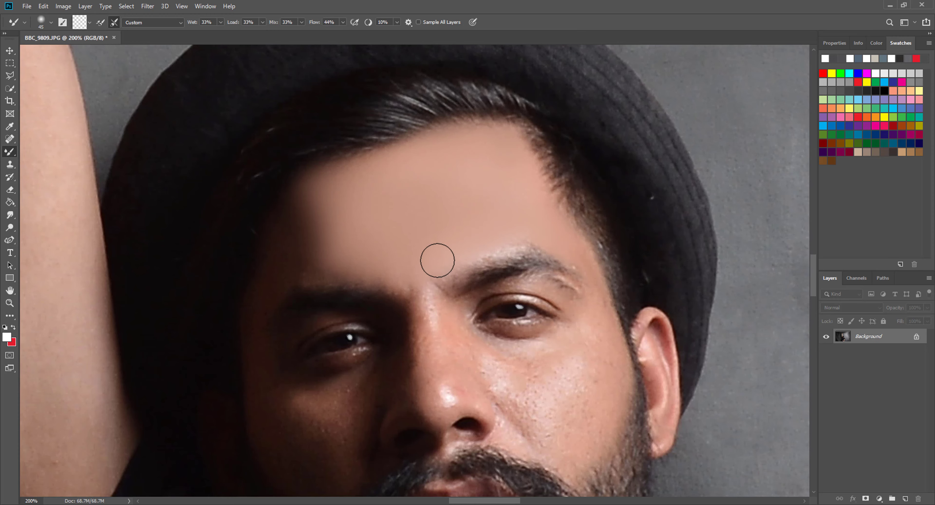
# Smooth the skin at the lit-side temple and around the eyebrow's outer end with the Mixer Brush at sizes between 30 and 45
pyautogui.scroll(-2, 579, 236)
pyautogui.press('[')
pyautogui.press('[')
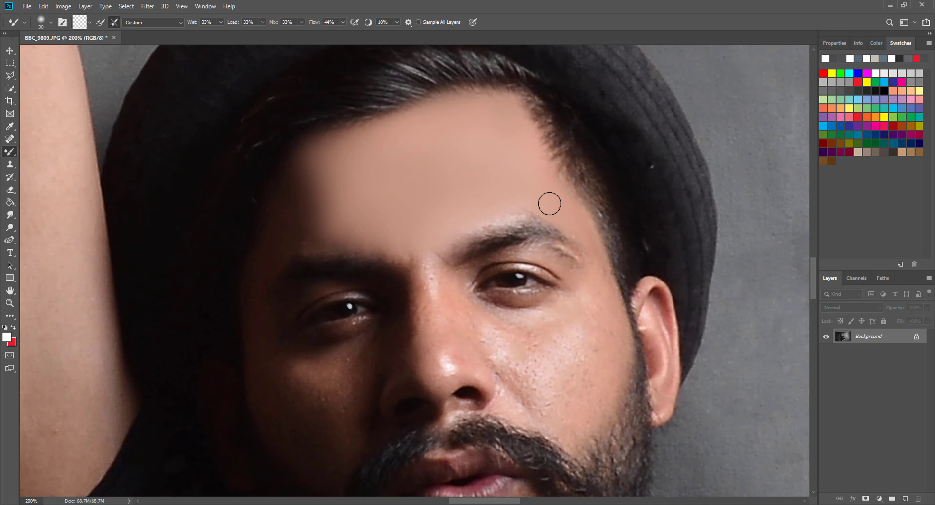
pyautogui.scroll(-3, 586, 242)
pyautogui.press(']')
pyautogui.press(']')
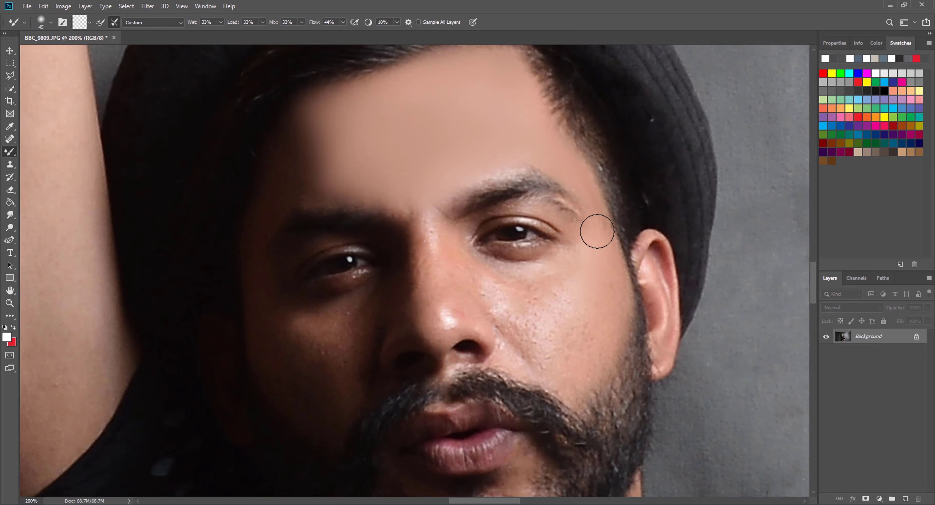
pyautogui.press('[')
pyautogui.press('[')
pyautogui.scroll(2, 604, 273)
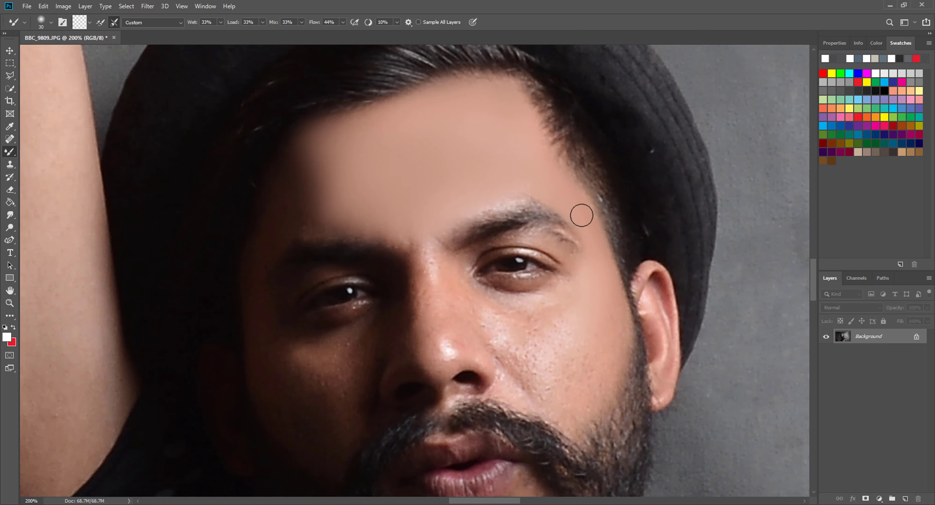
# Smooth the lit cheek from the ear and beard edge in toward the nose with the Mixer Brush at about size 50
pyautogui.scroll(-3, 592, 242)
pyautogui.press(']')
pyautogui.press(']')
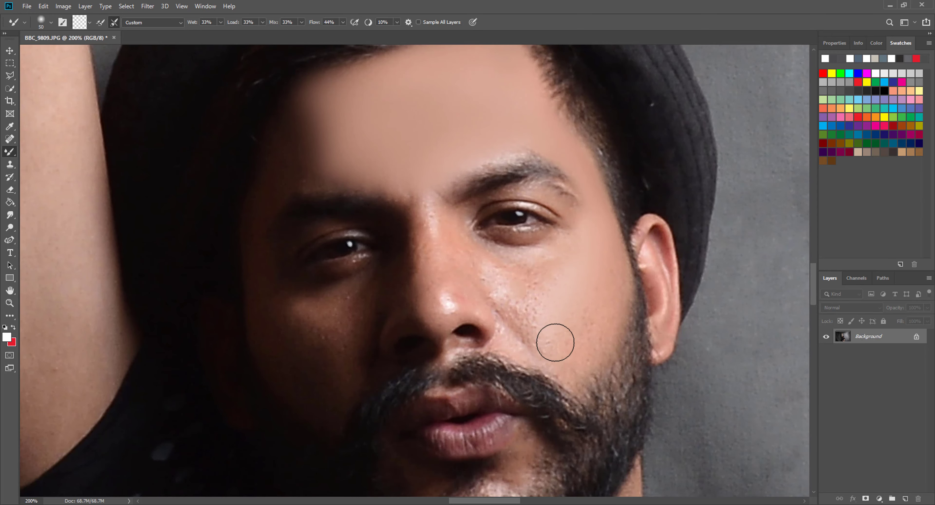
pyautogui.moveTo(555, 343)
pyautogui.mouseDown()
pyautogui.moveTo(557, 350)
pyautogui.moveTo(592, 309)
pyautogui.moveTo(603, 277)
pyautogui.moveTo(604, 287)
pyautogui.moveTo(601, 250)
pyautogui.moveTo(574, 362)
pyautogui.moveTo(607, 291)
pyautogui.mouseUp()
pyautogui.scroll(2, 556, 278)
pyautogui.rightClick(547, 298)
pyautogui.press('Escape')
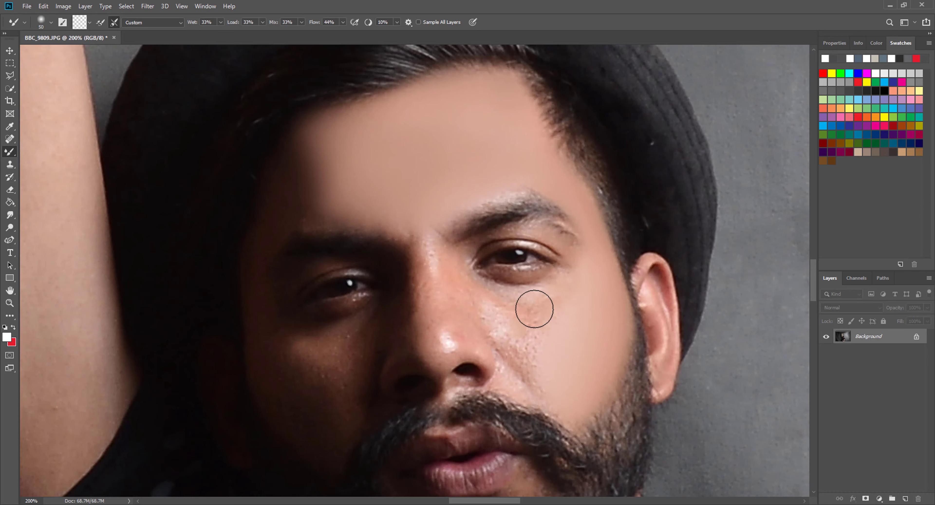
pyautogui.press('[')
pyautogui.moveTo(534, 309)
pyautogui.mouseDown()
pyautogui.moveTo(566, 292)
pyautogui.moveTo(566, 276)
pyautogui.moveTo(533, 339)
pyautogui.moveTo(525, 332)
pyautogui.moveTo(540, 380)
pyautogui.moveTo(504, 320)
pyautogui.moveTo(539, 319)
pyautogui.moveTo(496, 305)
pyautogui.moveTo(536, 299)
pyautogui.moveTo(493, 293)
pyautogui.mouseUp()
pyautogui.press(']')
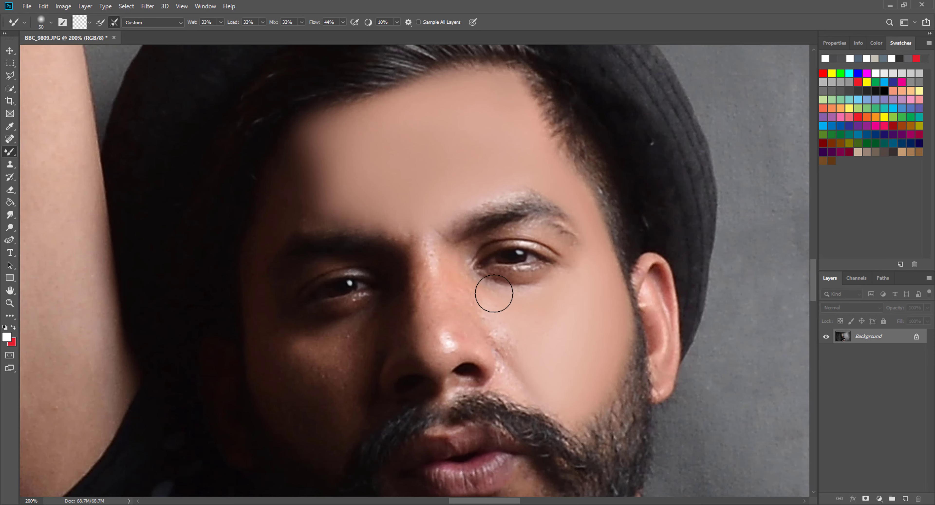
# Blend the skin below the lit-side eye and beside the nose with the Mixer Brush at sizes 40 and 45
pyautogui.scroll(2, 493, 294)
pyautogui.press('[')
pyautogui.press('[')
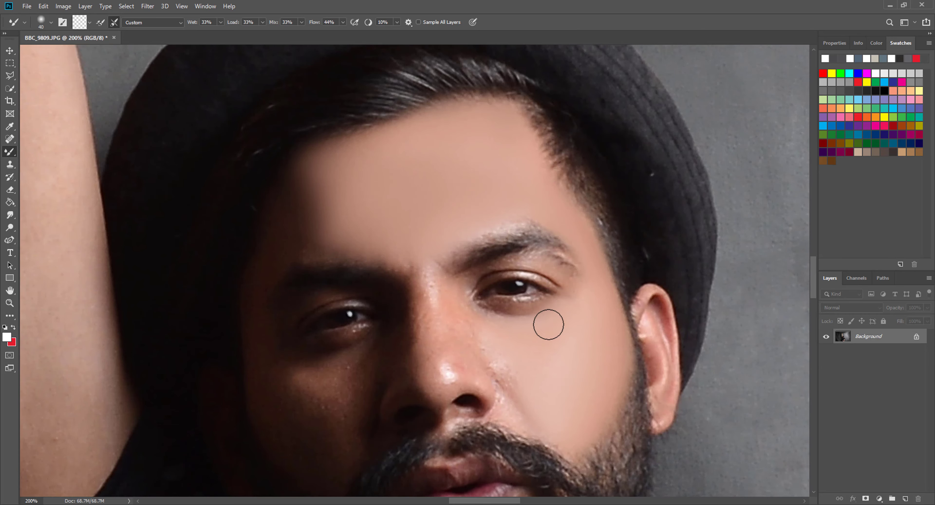
pyautogui.press(']')
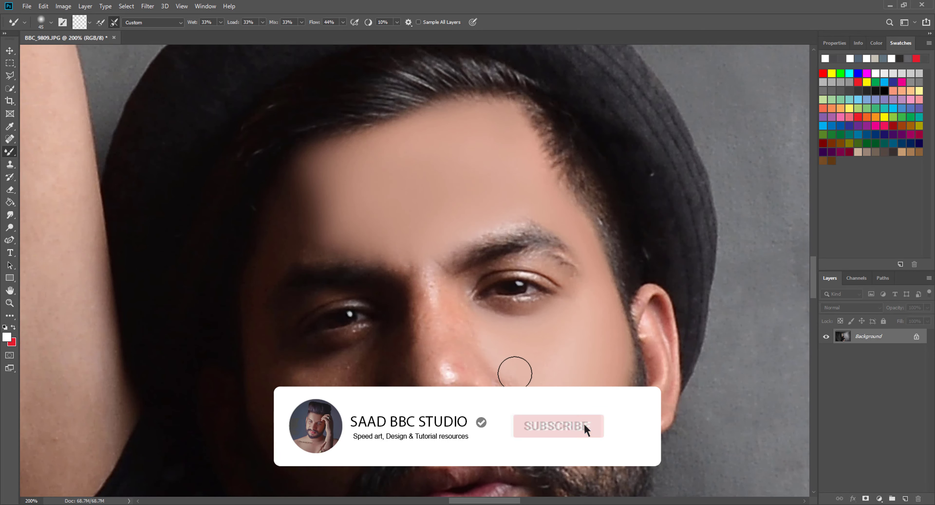
# Smooth the skin around the outer corner of the lit-side eye with a smaller Mixer Brush, about size 25 to 30
pyautogui.scroll(1, 536, 352)
pyautogui.scroll(1, 488, 306)
pyautogui.press('[')
pyautogui.press('[')
pyautogui.press('[')
pyautogui.press('[')
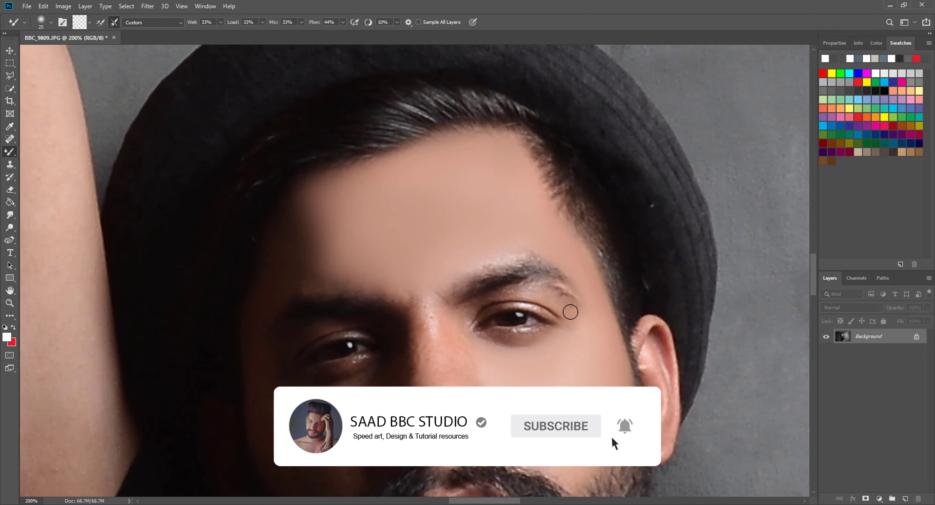
pyautogui.press('[')
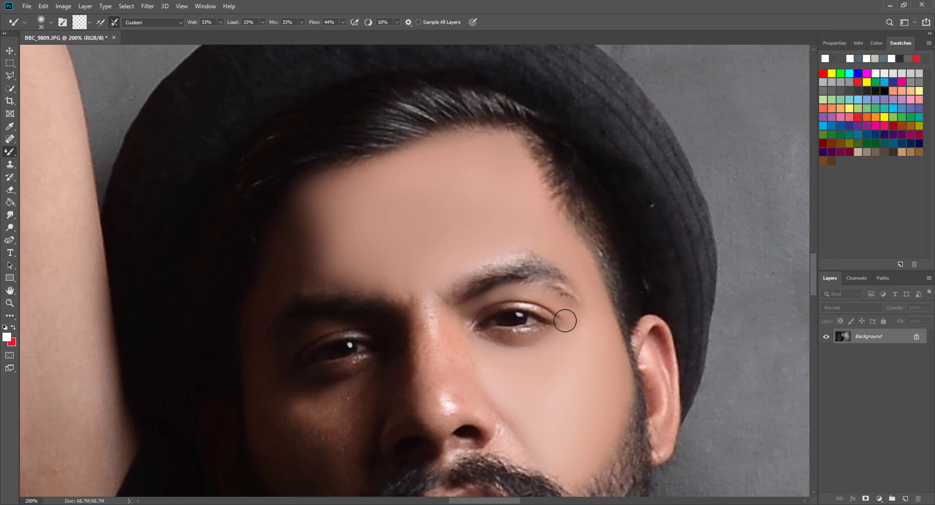
pyautogui.press(']')
# Smooth the nose from the bridge to the tip and nostril with the Mixer Brush at sizes 35 to 40
pyautogui.scroll(-1, 478, 305)
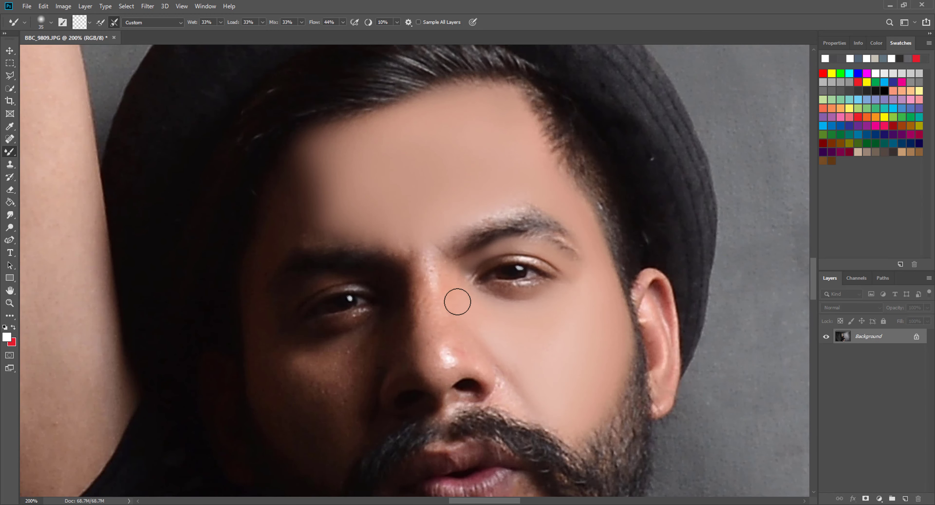
pyautogui.press(']')
pyautogui.moveTo(457, 301)
pyautogui.mouseDown()
pyautogui.moveTo(440, 296)
pyautogui.moveTo(432, 277)
pyautogui.moveTo(429, 315)
pyautogui.moveTo(416, 234)
pyautogui.moveTo(430, 227)
pyautogui.moveTo(413, 254)
pyautogui.moveTo(391, 248)
pyautogui.moveTo(393, 230)
pyautogui.moveTo(403, 241)
pyautogui.moveTo(427, 242)
pyautogui.moveTo(389, 232)
pyautogui.moveTo(415, 236)
pyautogui.moveTo(439, 268)
pyautogui.moveTo(429, 249)
pyautogui.moveTo(443, 318)
pyautogui.moveTo(435, 331)
pyautogui.moveTo(431, 235)
pyautogui.mouseUp()
pyautogui.scroll(-1, 438, 267)
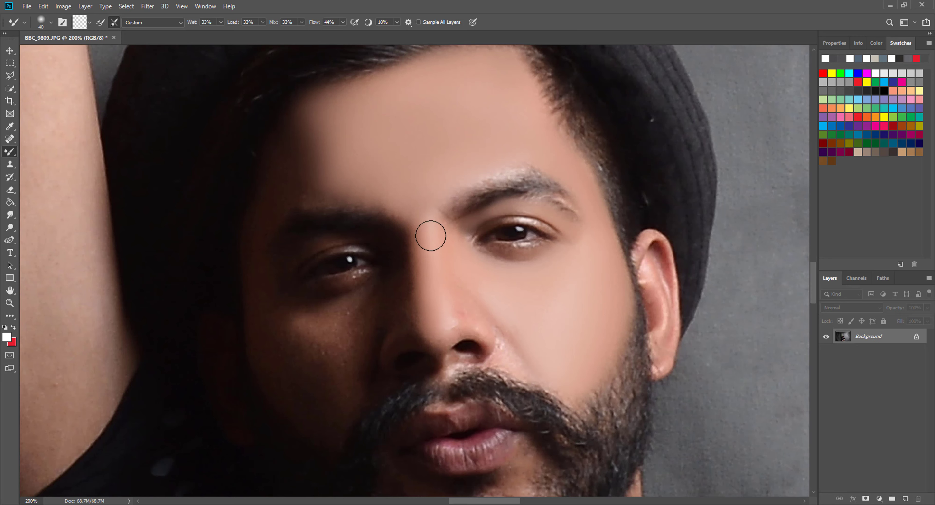
pyautogui.press('[')
pyautogui.moveTo(450, 309)
pyautogui.mouseDown()
pyautogui.moveTo(459, 332)
pyautogui.moveTo(513, 350)
pyautogui.mouseUp()
pyautogui.press('[')
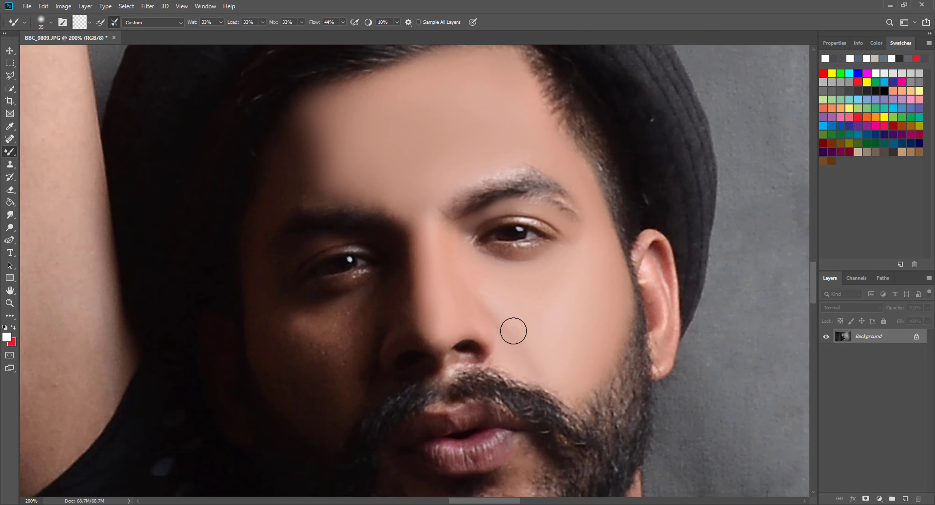
pyautogui.scroll(2, 462, 327)
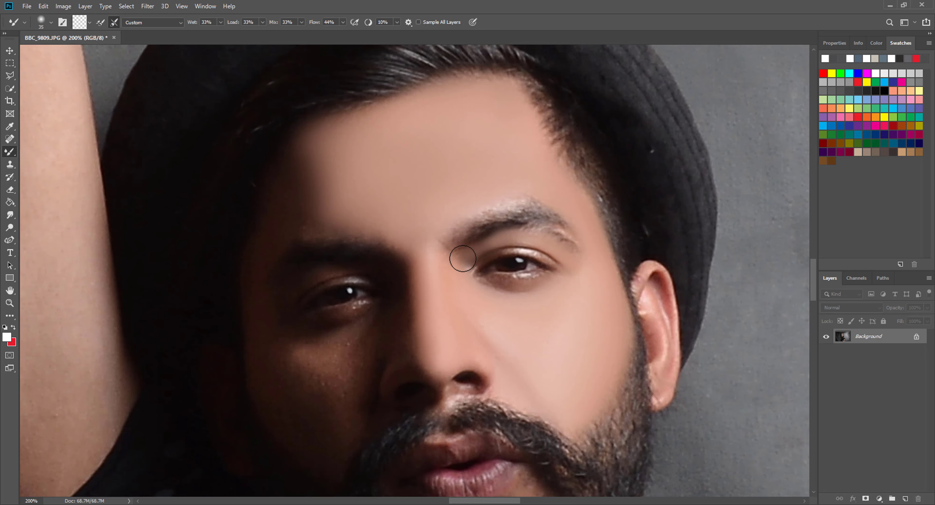
pyautogui.scroll(-3, 417, 304)
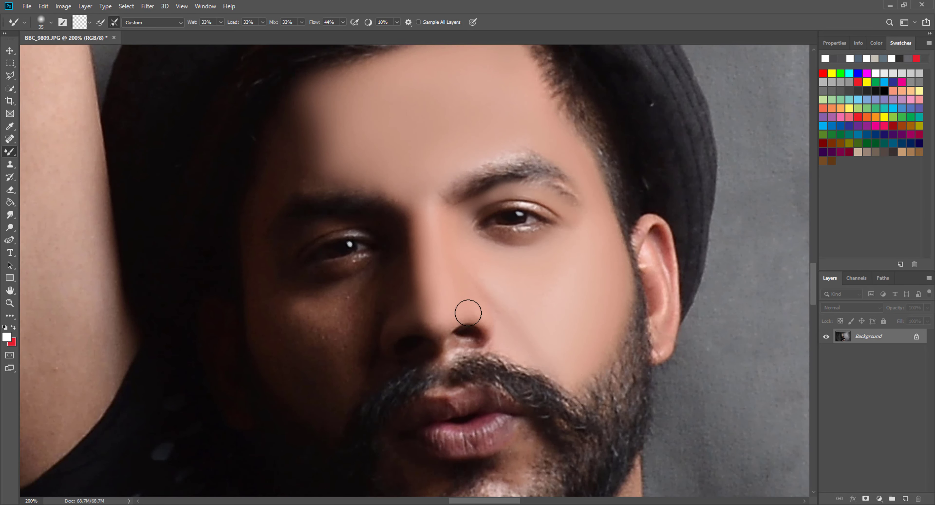
# Smooth the bare skin beside and below the lower lip with the Mixer Brush at about size 30 to 35
pyautogui.scroll(-6, 468, 313)
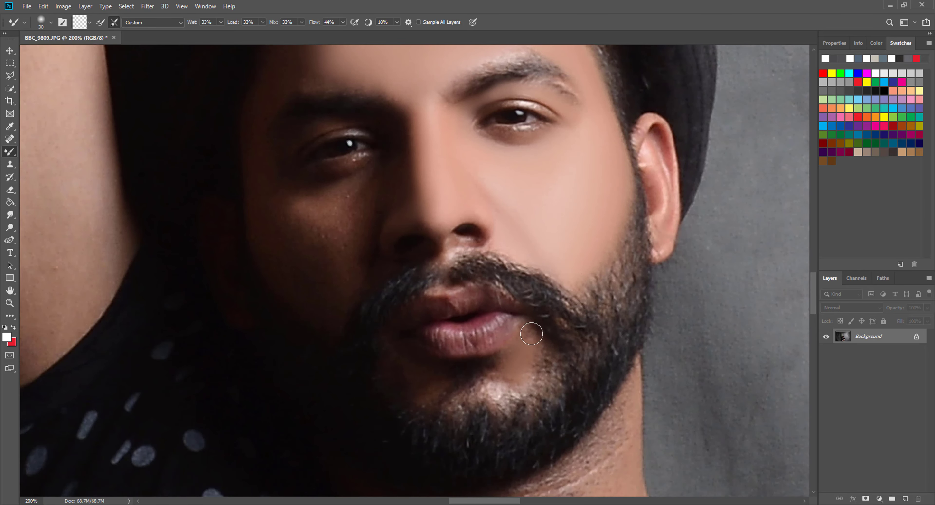
pyautogui.moveTo(534, 344); pyautogui.dragTo(525, 374)
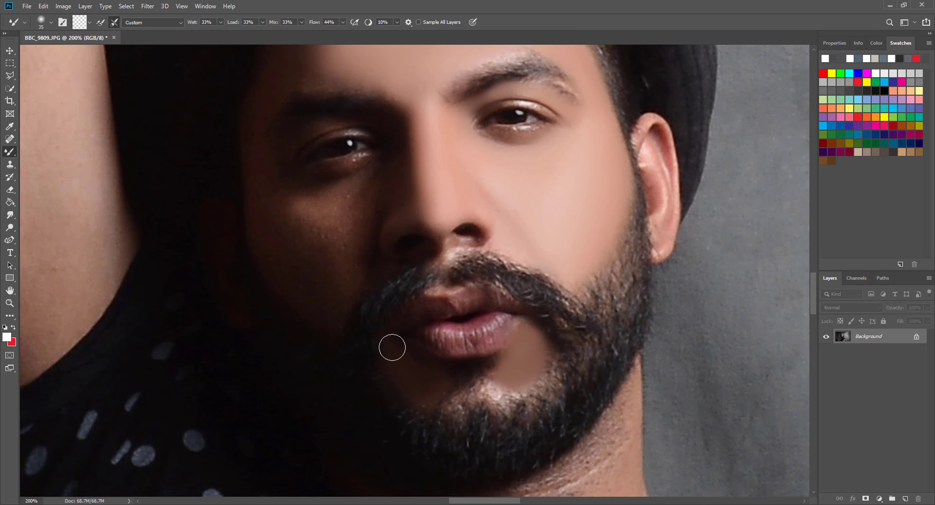
pyautogui.scroll(8, 489, 360)
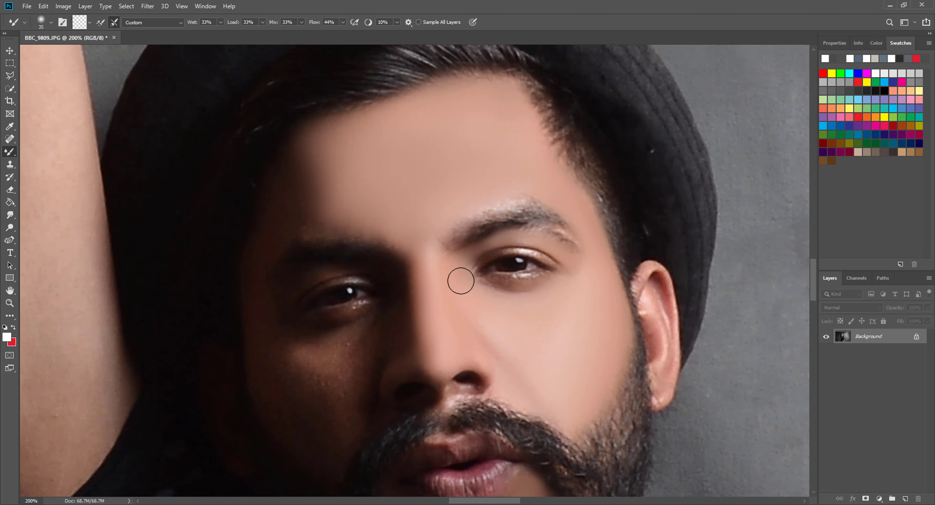
pyautogui.scroll(2, 107, 318)
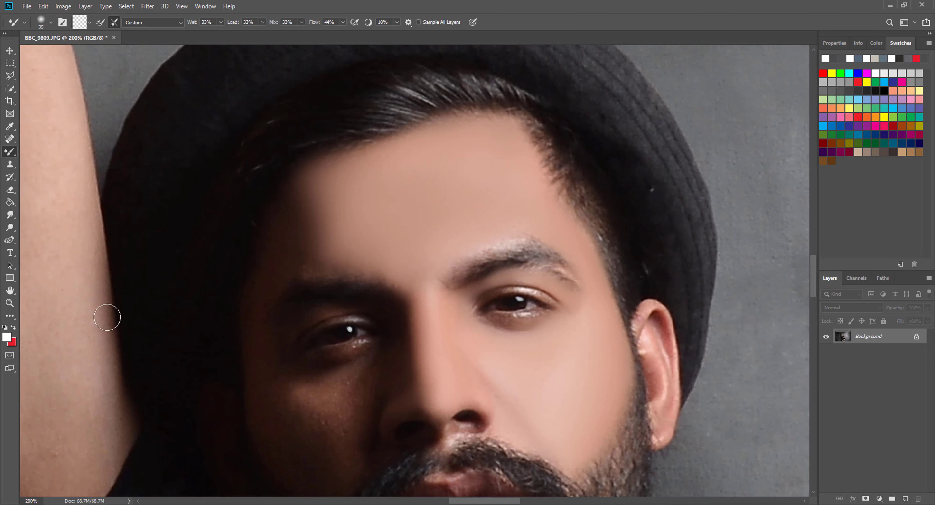
# Check the whole photo, return to the face at 200%, and smooth the shaded-side temple with the Mixer Brush at sizes 40 to 45
pyautogui.click(10, 302)
pyautogui.hotkey('ctrl', '0')
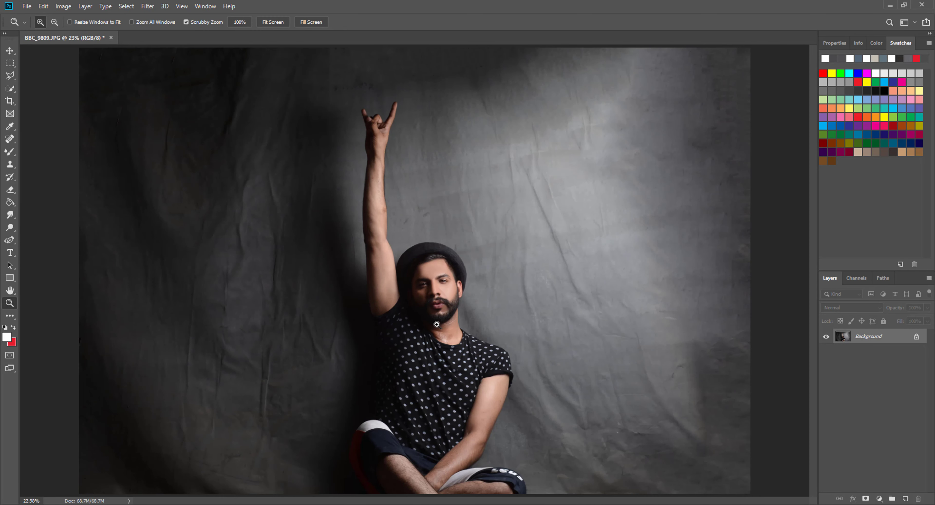
pyautogui.hotkey('ctrl', '1')
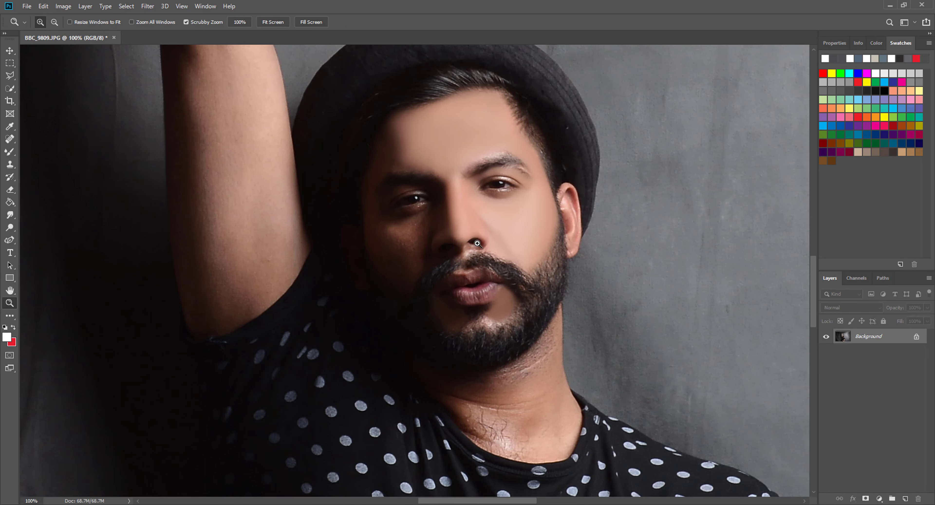
pyautogui.click(425, 178)
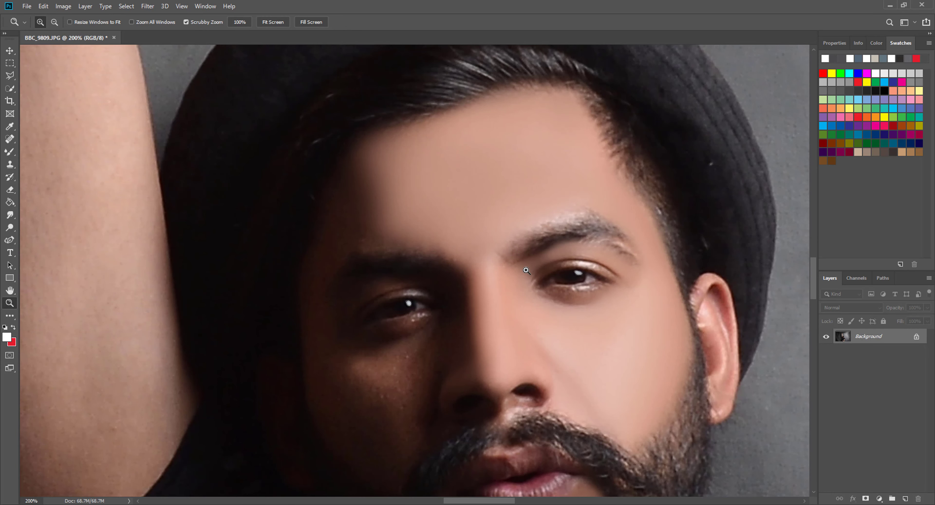
pyautogui.click(8, 153)
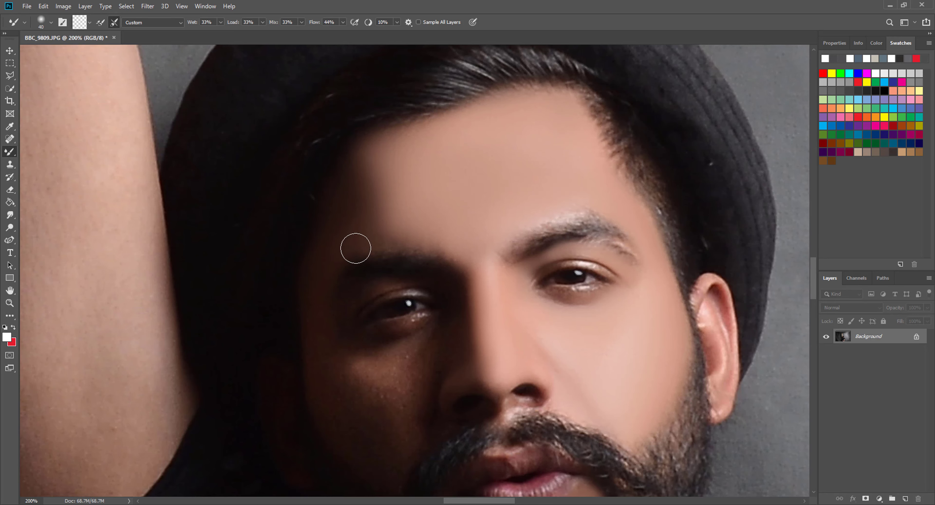
pyautogui.press(']')
pyautogui.scroll(-1, 307, 281)
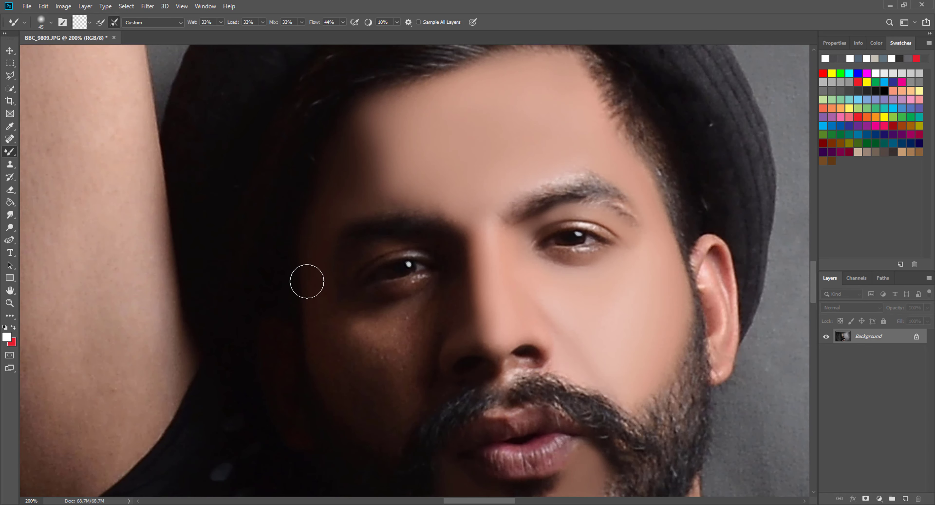
# Smooth the shaded cheek below the eye with the Mixer Brush, starting at size 60 and reducing it near the nose
pyautogui.scroll(-1, 320, 275)
pyautogui.press(']')
pyautogui.press(']')
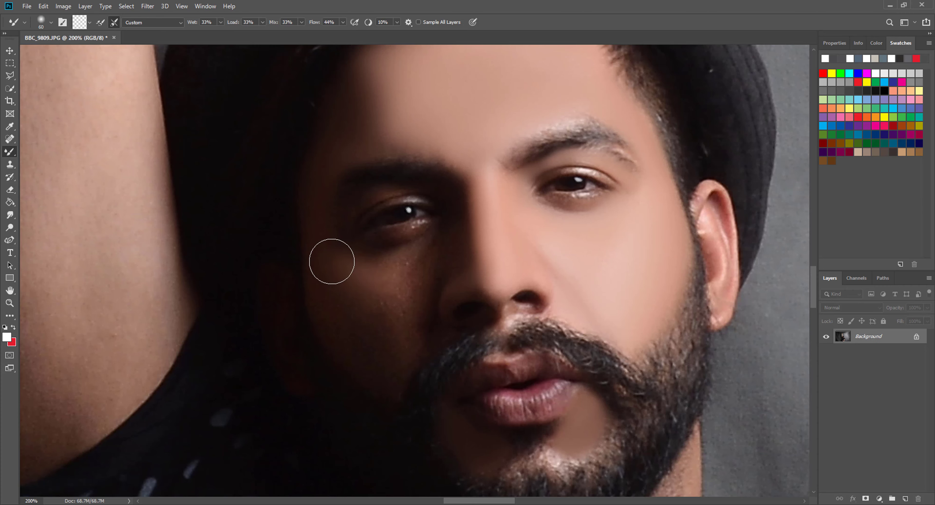
pyautogui.moveTo(332, 261)
pyautogui.mouseDown()
pyautogui.moveTo(371, 271)
pyautogui.moveTo(396, 298)
pyautogui.moveTo(390, 325)
pyautogui.moveTo(349, 314)
pyautogui.mouseUp()
pyautogui.press('[')
pyautogui.press('[')
pyautogui.press(']')
pyautogui.scroll(3, 377, 310)
pyautogui.moveTo(417, 306)
pyautogui.mouseDown()
pyautogui.moveTo(434, 291)
pyautogui.moveTo(422, 306)
pyautogui.mouseUp()
# Blend the forehead's shadow edge on the shaded side with the Mixer Brush at size 70
pyautogui.scroll(6, 421, 309)
pyautogui.press(']')
pyautogui.press(']')
pyautogui.press(']')
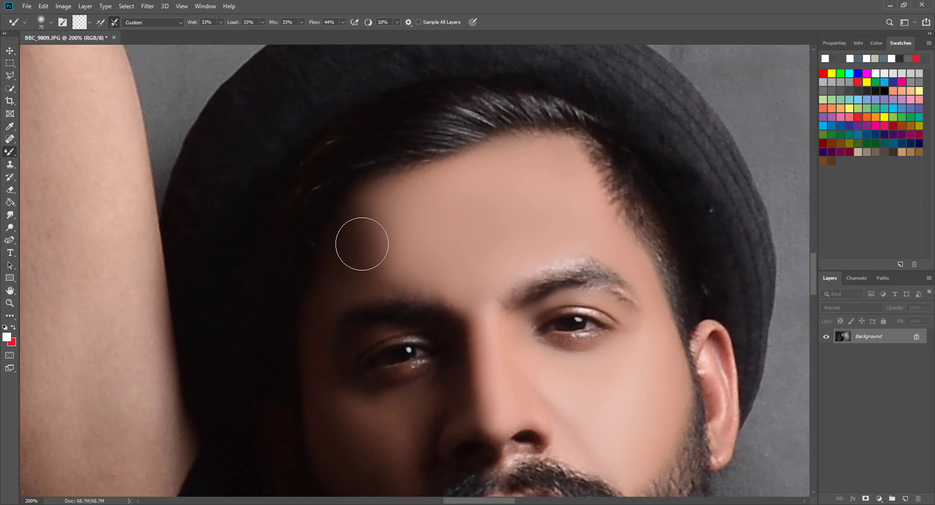
pyautogui.moveTo(411, 201)
pyautogui.mouseDown()
pyautogui.moveTo(402, 223)
pyautogui.moveTo(382, 196)
pyautogui.moveTo(370, 250)
pyautogui.moveTo(381, 257)
pyautogui.moveTo(365, 271)
pyautogui.moveTo(357, 217)
pyautogui.moveTo(400, 196)
pyautogui.moveTo(374, 215)
pyautogui.moveTo(386, 223)
pyautogui.moveTo(363, 265)
pyautogui.moveTo(435, 246)
pyautogui.mouseUp()
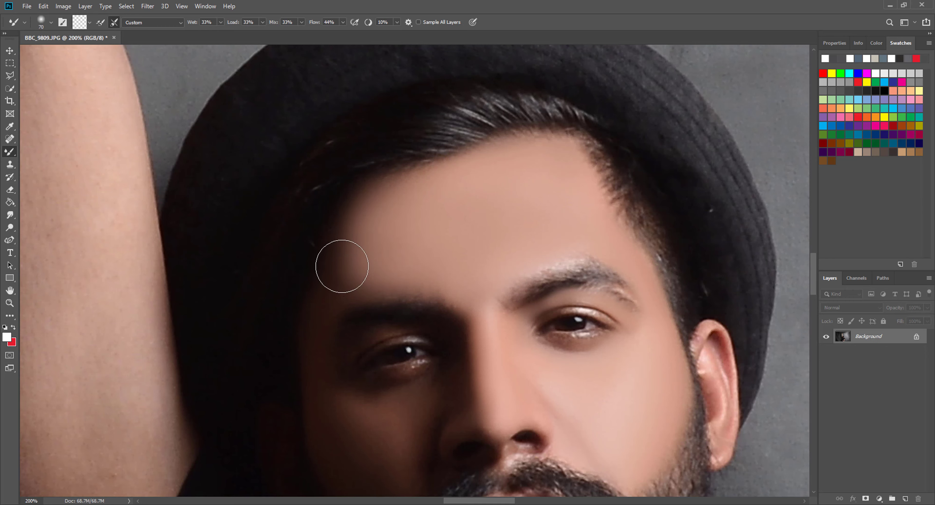
# Refine the shaded cheek between the under-eye area, nose and mustache with the Mixer Brush at sizes from about 50 to 35
pyautogui.press('[')
pyautogui.press('[')
pyautogui.scroll(-3, 373, 271)
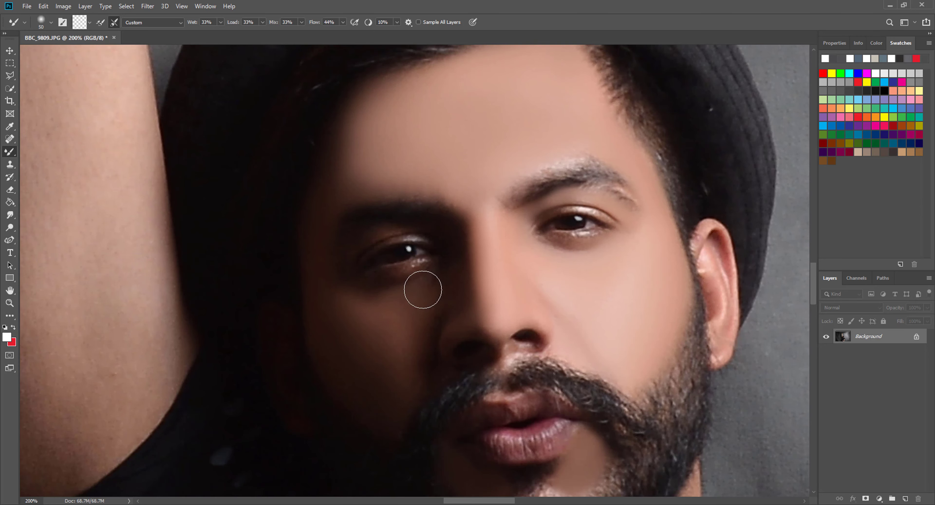
pyautogui.press(']')
pyautogui.moveTo(382, 327)
pyautogui.mouseDown()
pyautogui.moveTo(396, 371)
pyautogui.moveTo(382, 309)
pyautogui.moveTo(392, 316)
pyautogui.moveTo(432, 292)
pyautogui.mouseUp()
pyautogui.scroll(-1, 442, 298)
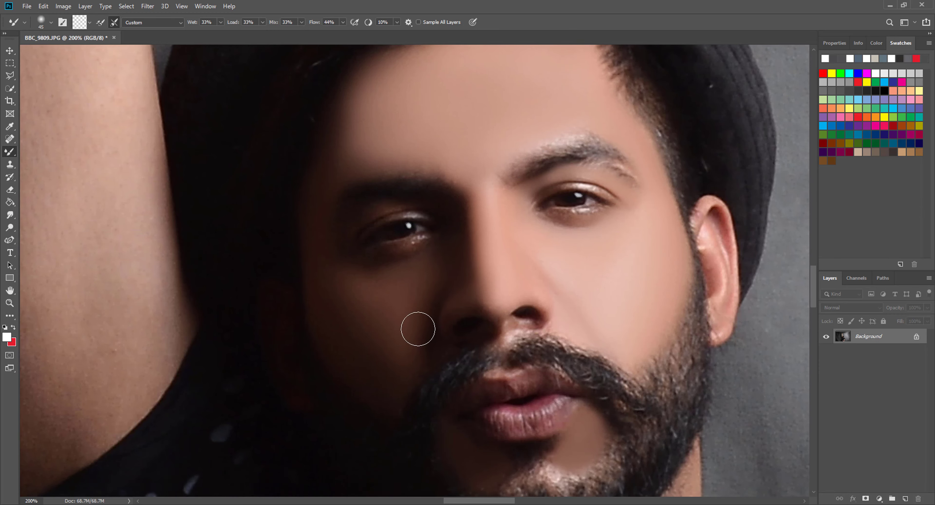
pyautogui.press('[')
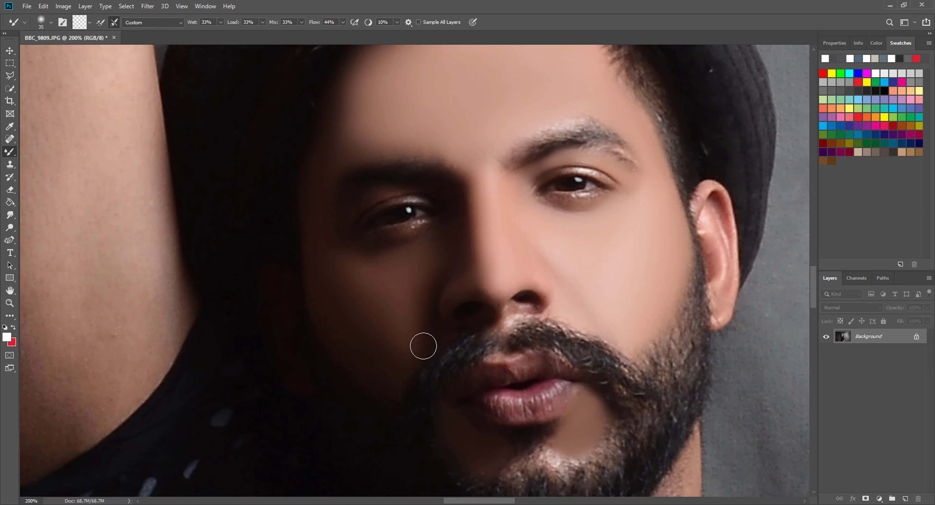
pyautogui.scroll(-4, 436, 334)
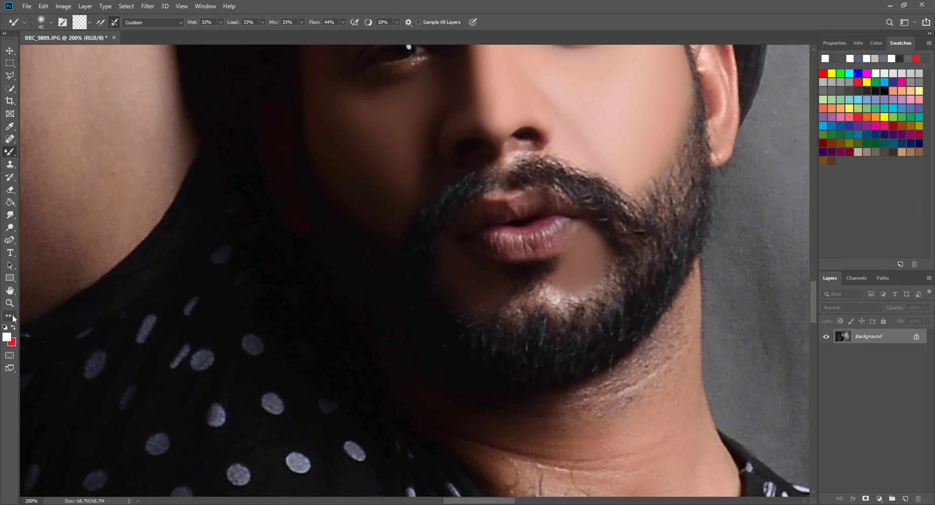
# Zoom in on the neck and smooth away its hairs and creases above the collar with the Mixer Brush, starting at size 60
pyautogui.click(10, 302)
pyautogui.hotkey('ctrl', '0')
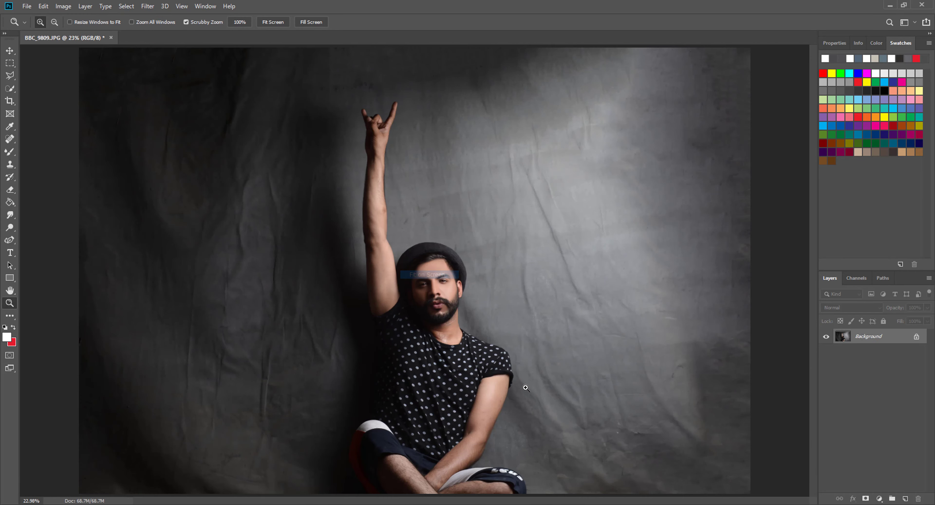
pyautogui.moveTo(454, 335); pyautogui.dragTo(500, 298)
pyautogui.click(9, 152)
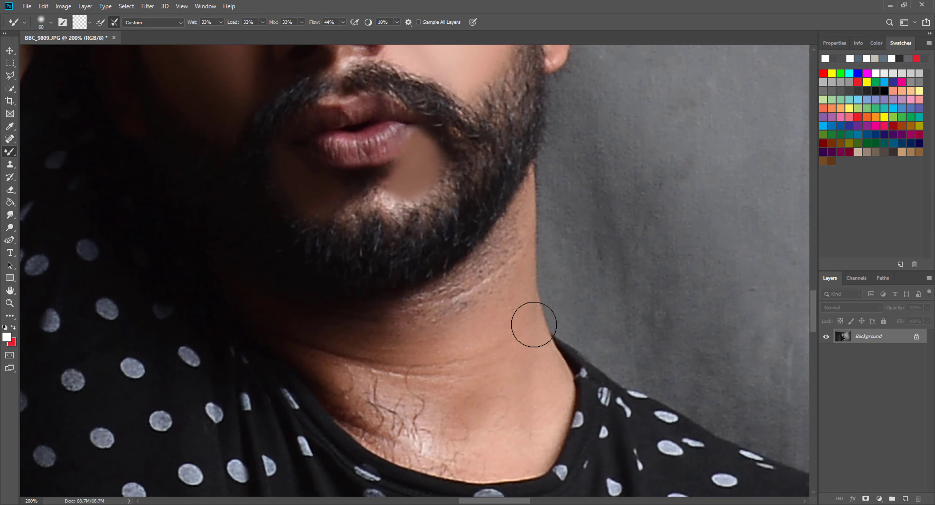
pyautogui.moveTo(513, 428)
pyautogui.mouseDown()
pyautogui.moveTo(524, 430)
pyautogui.moveTo(499, 442)
pyautogui.moveTo(457, 424)
pyautogui.mouseUp()
pyautogui.moveTo(410, 403)
pyautogui.mouseDown()
pyautogui.moveTo(416, 370)
pyautogui.moveTo(447, 388)
pyautogui.moveTo(430, 416)
pyautogui.moveTo(410, 381)
pyautogui.moveTo(399, 390)
pyautogui.moveTo(353, 364)
pyautogui.moveTo(438, 375)
pyautogui.moveTo(372, 347)
pyautogui.moveTo(416, 368)
pyautogui.moveTo(384, 412)
pyautogui.moveTo(406, 434)
pyautogui.moveTo(360, 381)
pyautogui.moveTo(429, 439)
pyautogui.moveTo(394, 430)
pyautogui.moveTo(457, 455)
pyautogui.moveTo(408, 430)
pyautogui.moveTo(477, 453)
pyautogui.moveTo(423, 437)
pyautogui.moveTo(526, 440)
pyautogui.moveTo(536, 418)
pyautogui.mouseUp()
pyautogui.press('[')
# Smooth the stubble and creases on the neck just below the beard and jaw with the Mixer Brush, reducing its size from 70 to 50
pyautogui.scroll(2, 463, 383)
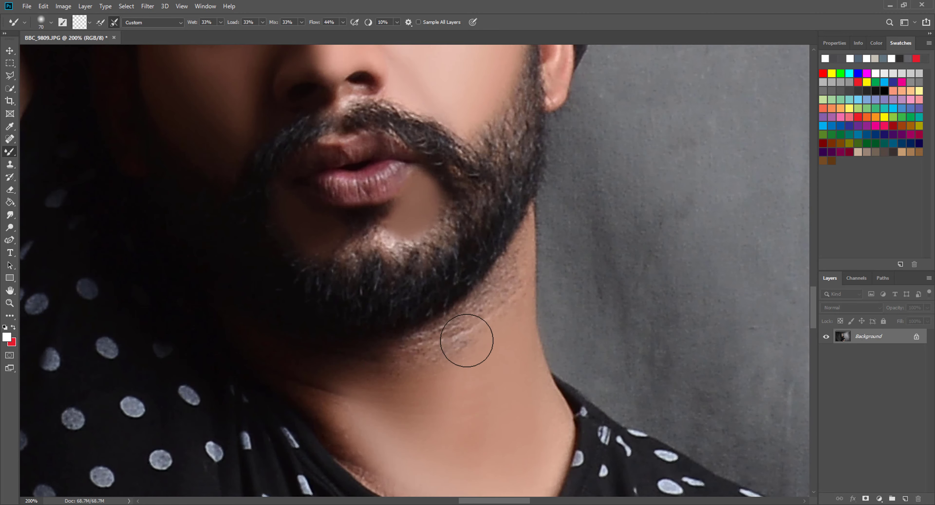
pyautogui.press('[')
pyautogui.moveTo(398, 368)
pyautogui.mouseDown()
pyautogui.moveTo(321, 402)
pyautogui.moveTo(299, 367)
pyautogui.moveTo(339, 394)
pyautogui.moveTo(353, 354)
pyautogui.mouseUp()
pyautogui.scroll(2, 354, 354)
pyautogui.press('[')
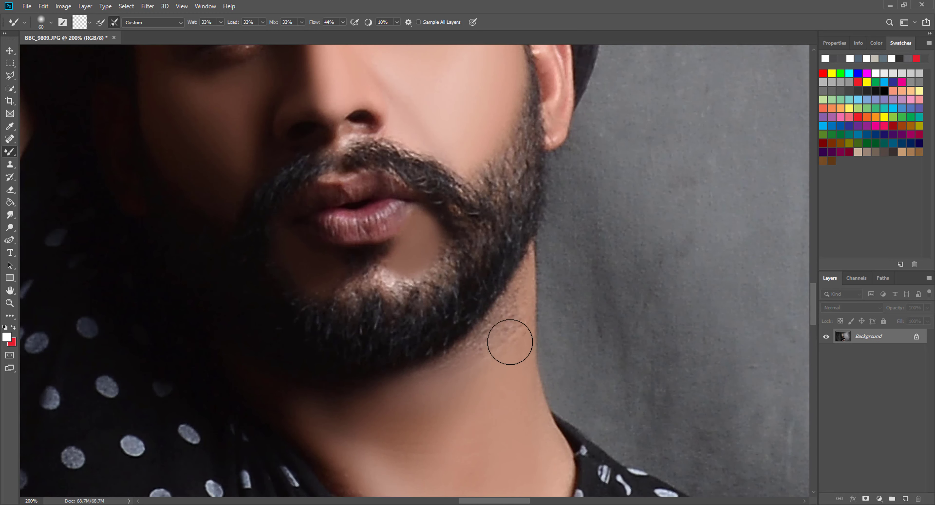
pyautogui.scroll(2, 516, 350)
pyautogui.press('[')
pyautogui.press('[')
pyautogui.moveTo(522, 333); pyautogui.dragTo(528, 317)
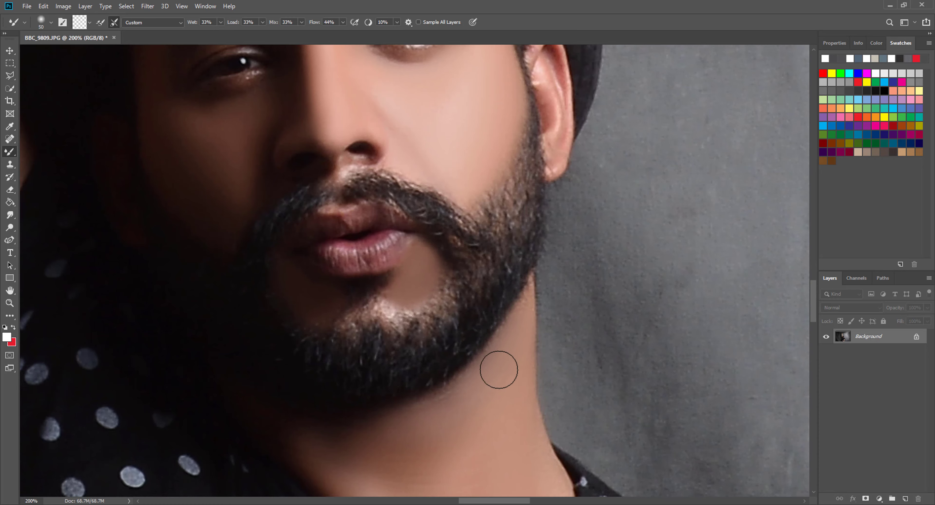
# Blend the neck's shadow edge and the skin down to the collar with the Mixer Brush at sizes from 70 to 60
pyautogui.scroll(-2, 435, 390)
pyautogui.press(']')
pyautogui.press(']')
pyautogui.press(']')
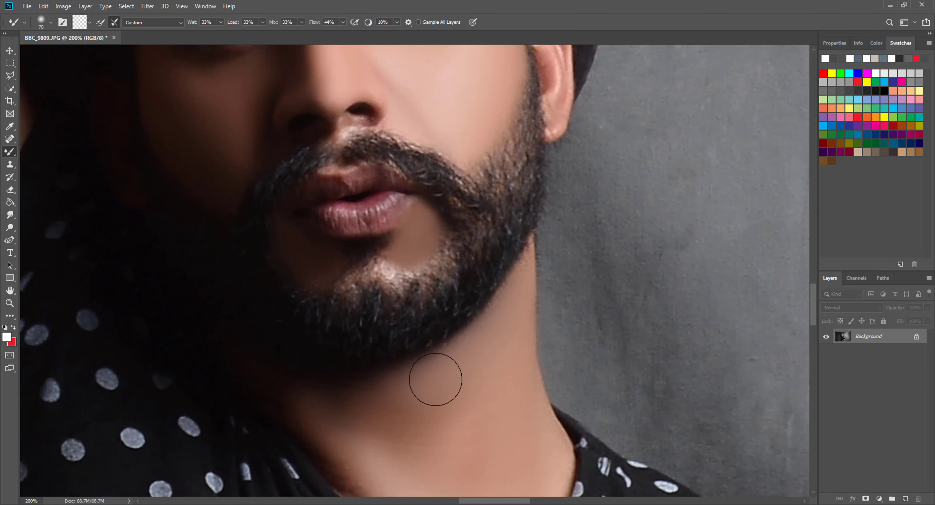
pyautogui.press(']')
pyautogui.scroll(-2, 489, 413)
pyautogui.press('[')
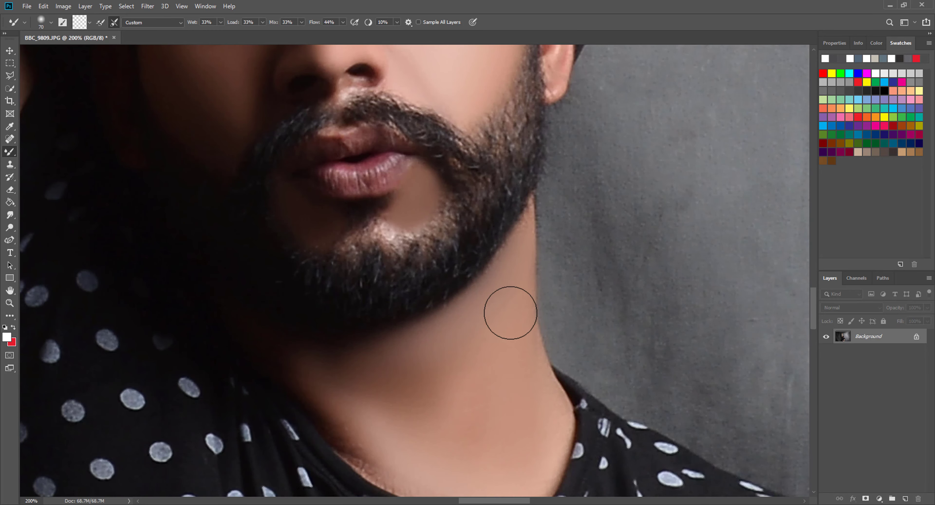
pyautogui.scroll(-3, 537, 409)
pyautogui.press('[')
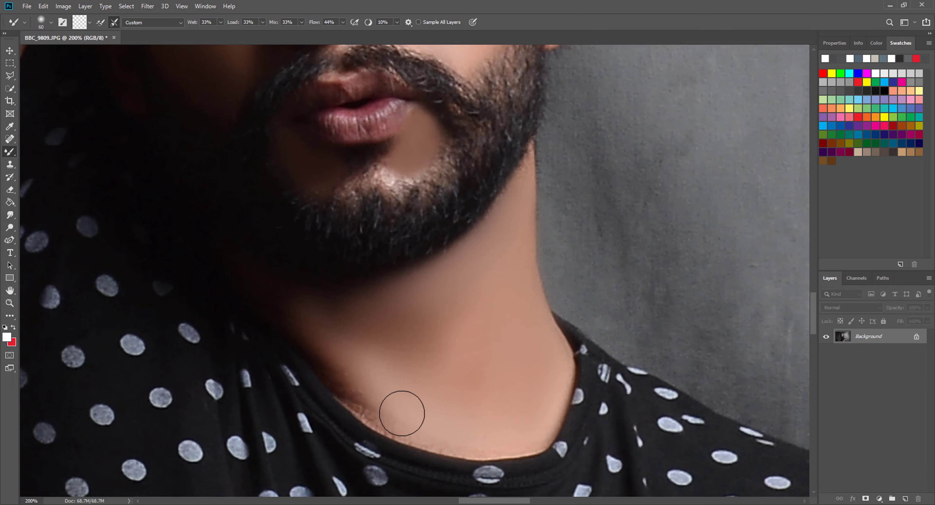
pyautogui.scroll(3, 303, 342)
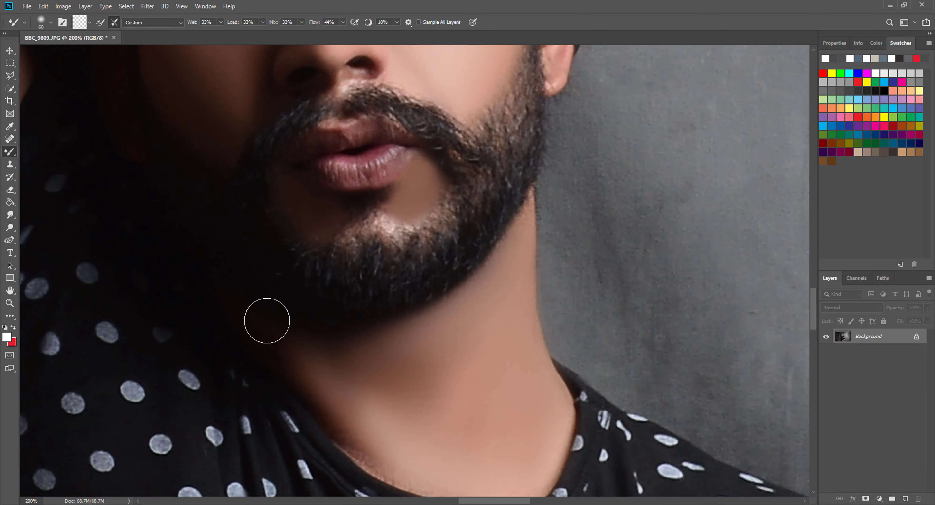
pyautogui.scroll(2, 541, 339)
# Zoom in on the raised arm and smooth its upper arm and elbow skin with the Mixer Brush at sizes 200 and 150
pyautogui.click(10, 303)
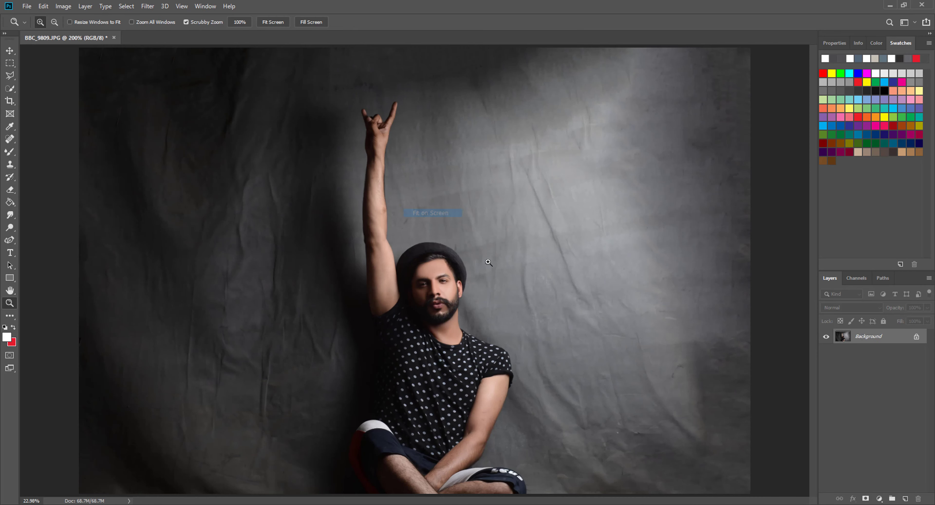
pyautogui.hotkey('ctrl', '0')
pyautogui.click(449, 258)
pyautogui.scroll(3, 399, 258)
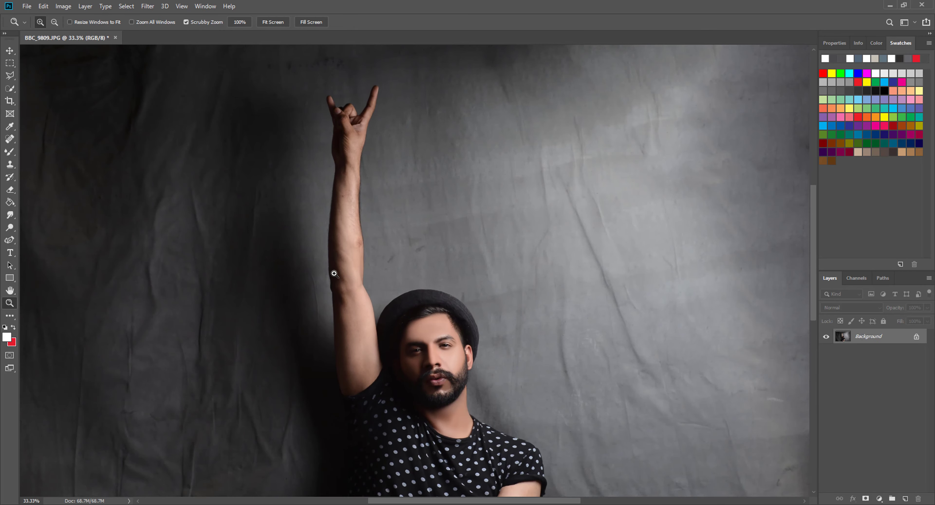
pyautogui.click(358, 251)
pyautogui.click(358, 250)
pyautogui.press('b')
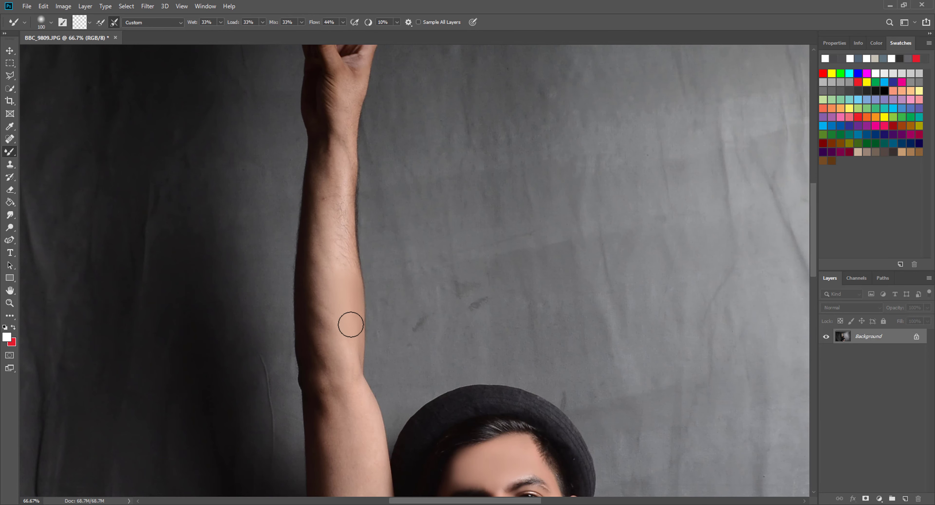
pyautogui.scroll(-3, 350, 325)
pyautogui.press(']')
pyautogui.press(']')
pyautogui.press(']')
pyautogui.press(']')
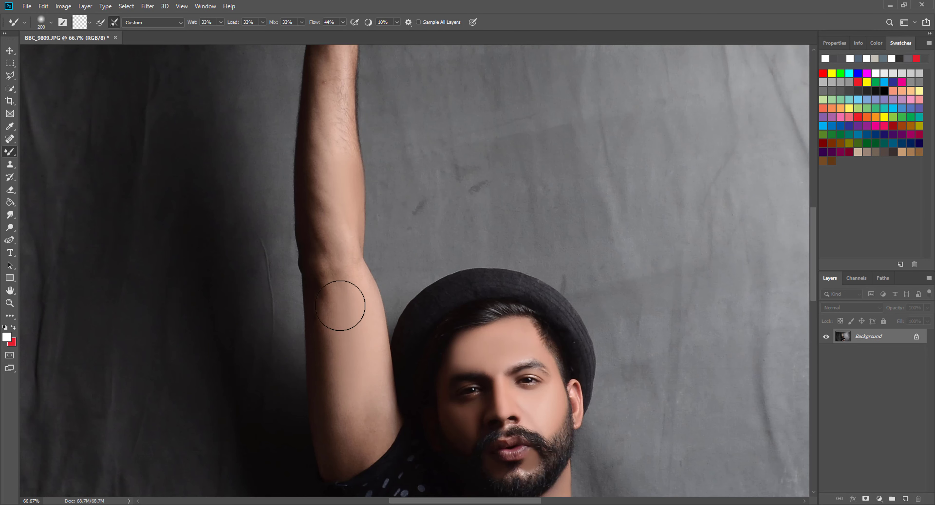
pyautogui.press('[')
pyautogui.press('[')
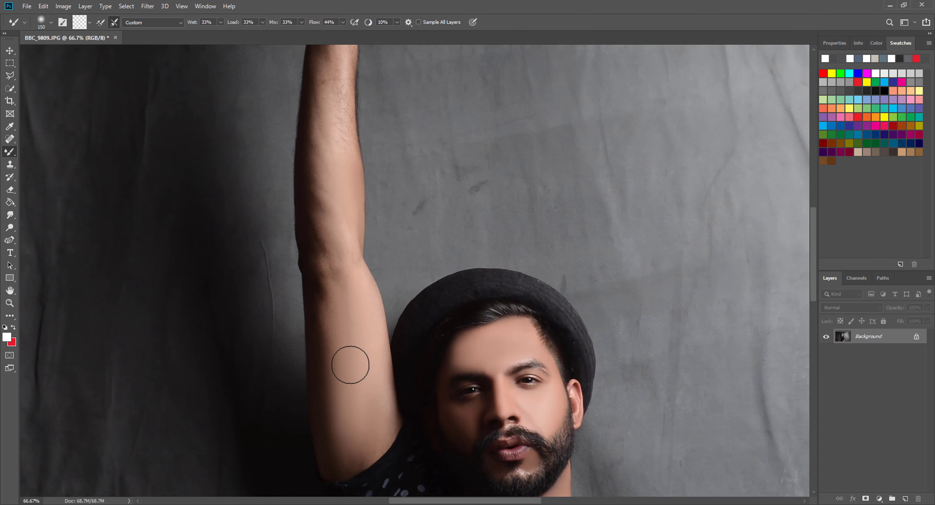
# Smooth the shaded side of the raised forearm with the Mixer Brush at size 100
pyautogui.scroll(3, 351, 365)
pyautogui.press('[')
pyautogui.moveTo(321, 201); pyautogui.dragTo(318, 268)
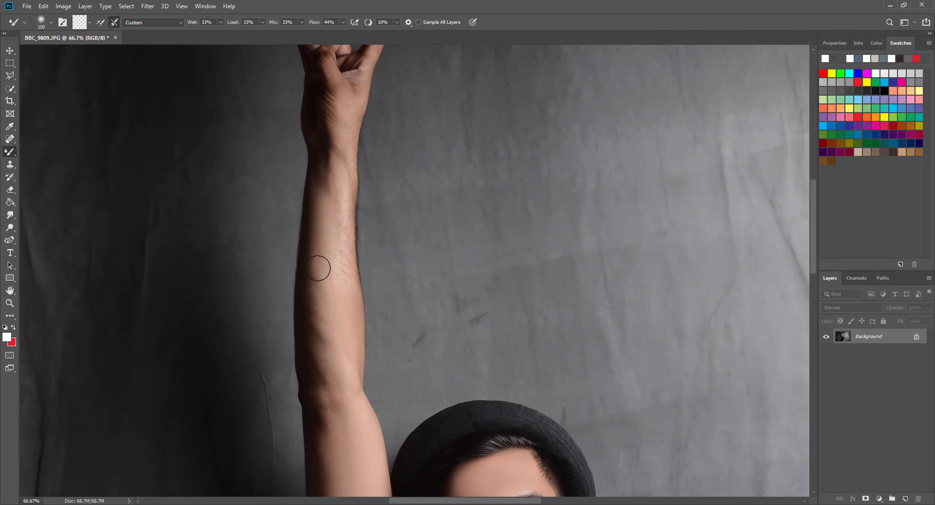
# Fit the photo on screen and smooth the lowered arm's skin with the Mixer Brush at size 250
pyautogui.click(9, 306)
pyautogui.hotkey('ctrl', '0')
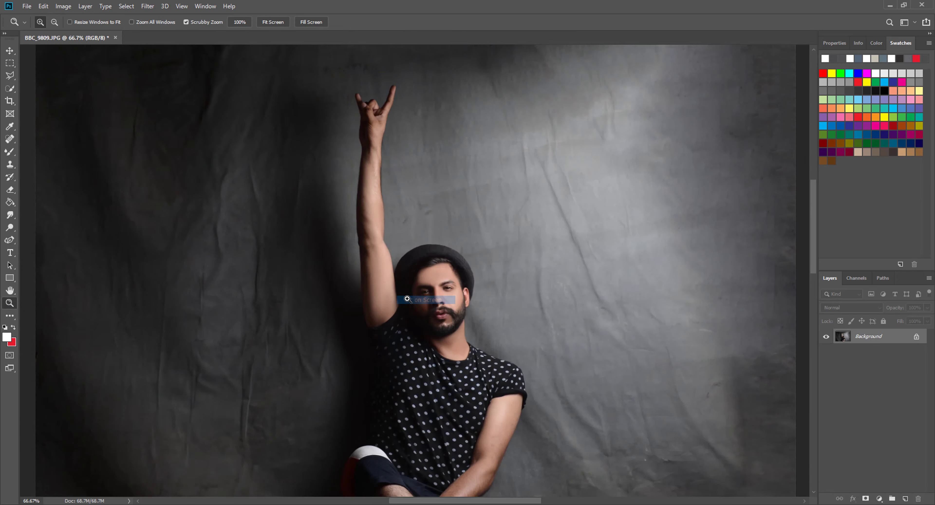
pyautogui.click(11, 152)
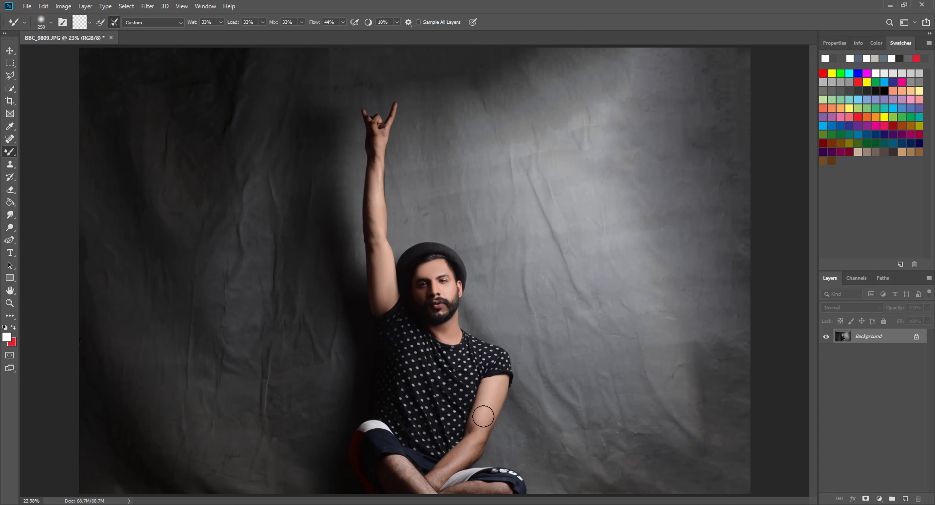
# Select the man automatically with the Quick Selection tool's Select Subject command
pyautogui.click(9, 88)
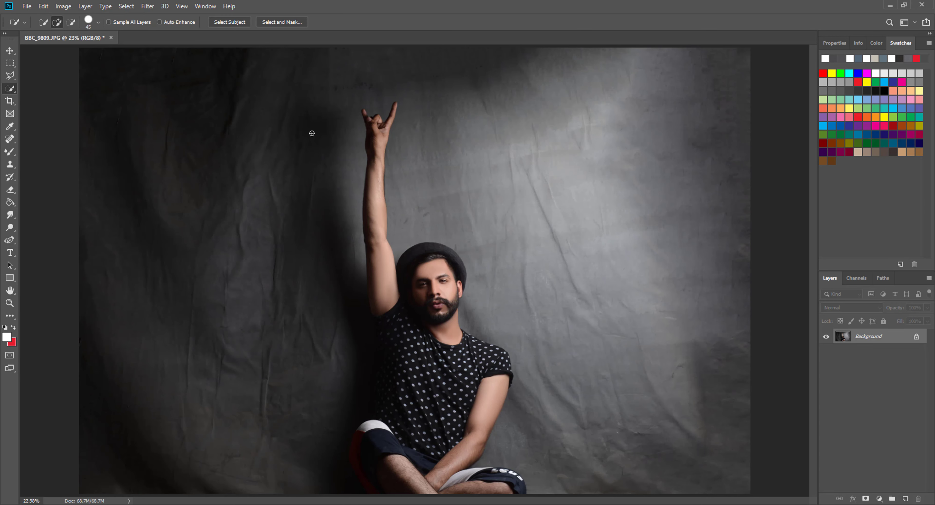
pyautogui.rightClick(12, 89)
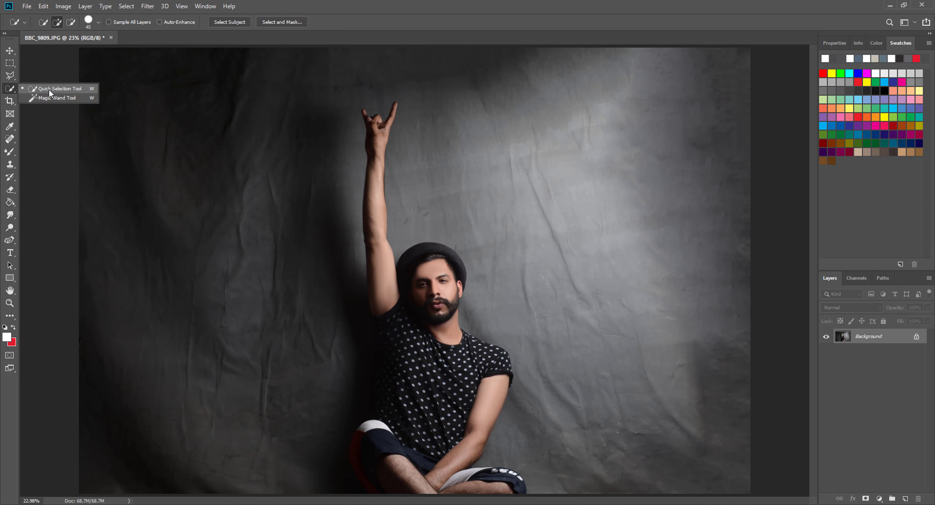
pyautogui.click(49, 90)
pyautogui.click(226, 21)
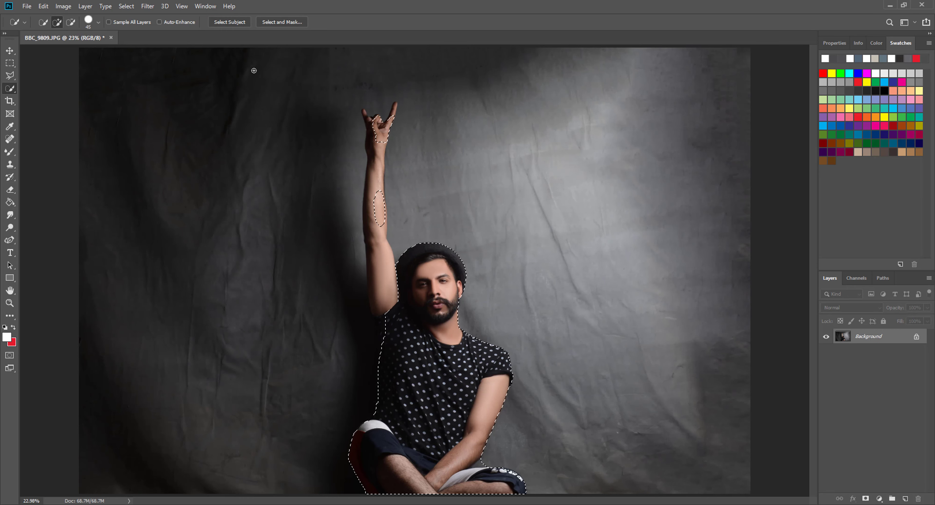
# Zoom in on the legs and subtract the backdrop gap between the lowered forearm and the knee from the selection
pyautogui.click(10, 303)
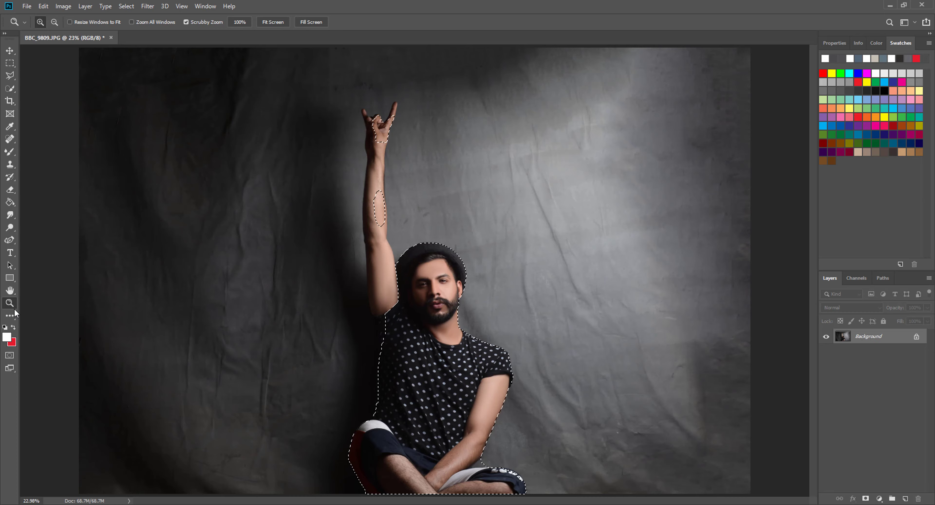
pyautogui.click(508, 452)
pyautogui.scroll(-3, 509, 443)
pyautogui.click(510, 383)
pyautogui.scroll(-2, 511, 381)
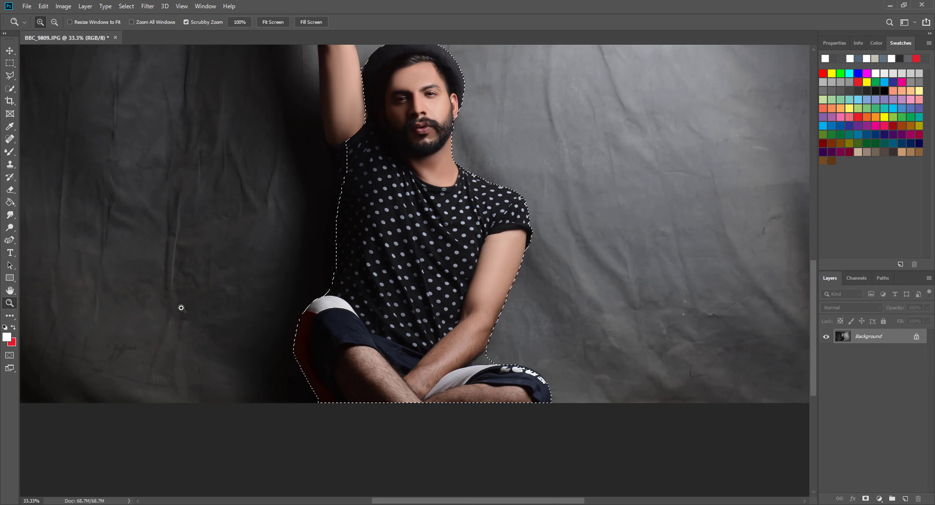
pyautogui.press('w')
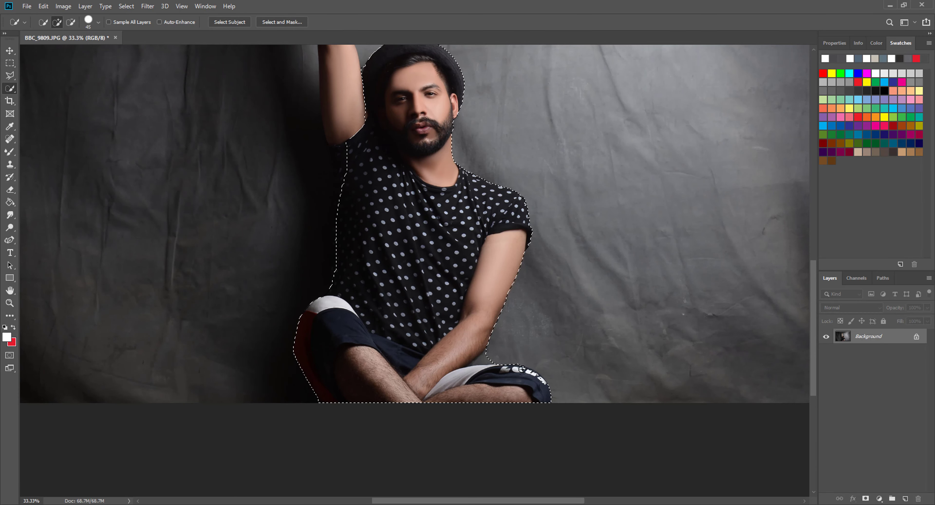
pyautogui.press('alt')
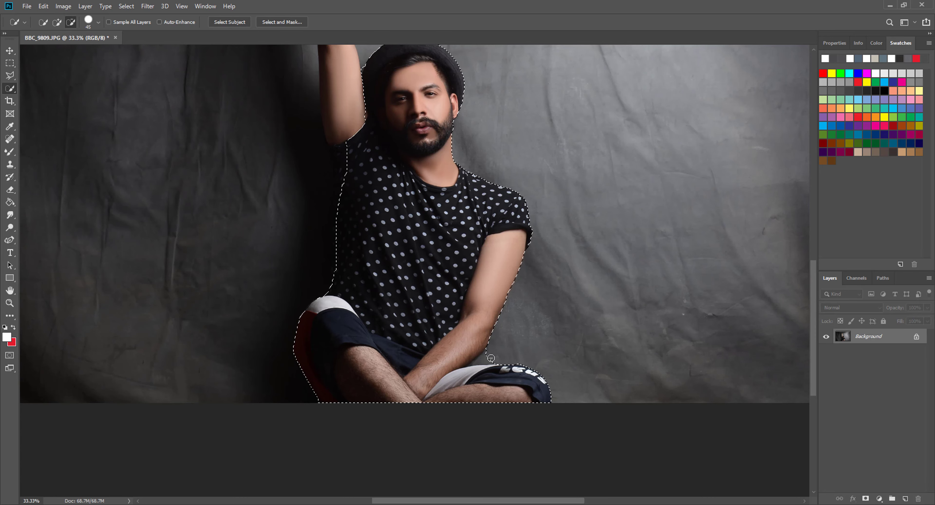
pyautogui.keyDown('alt'); pyautogui.click(487, 356); pyautogui.keyUp('alt')
# Add the shaded sleeve and the lit side of the raised arm to the selection with the Quick Selection tool
pyautogui.scroll(7, 382, 354)
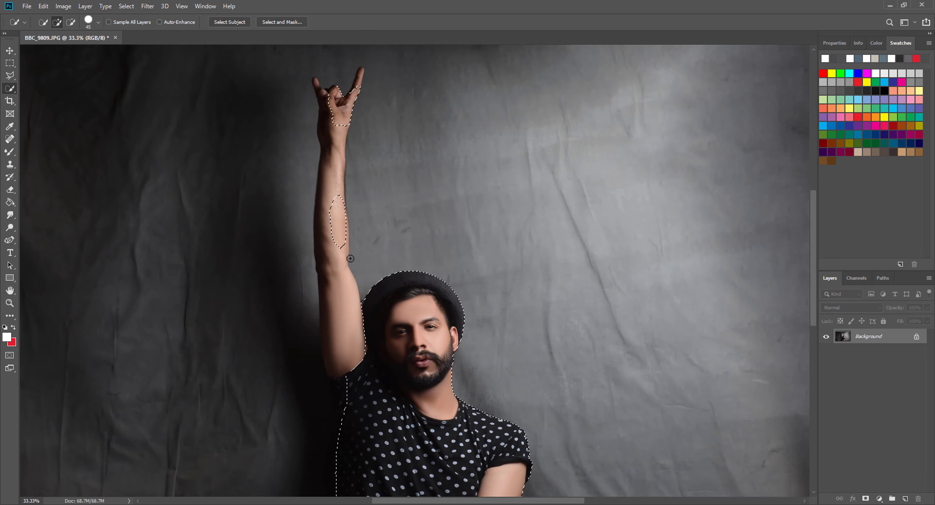
pyautogui.scroll(-3, 501, 313)
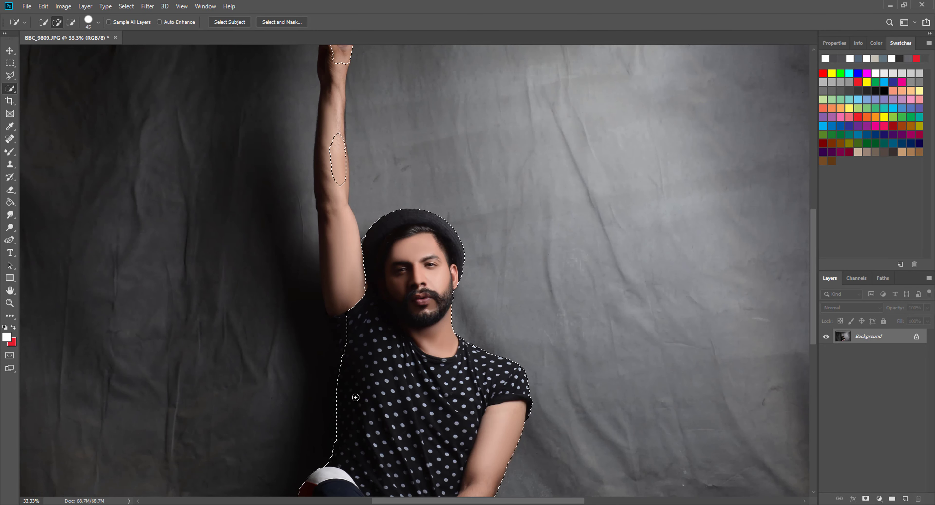
pyautogui.scroll(2, 355, 397)
pyautogui.scroll(-3, 354, 363)
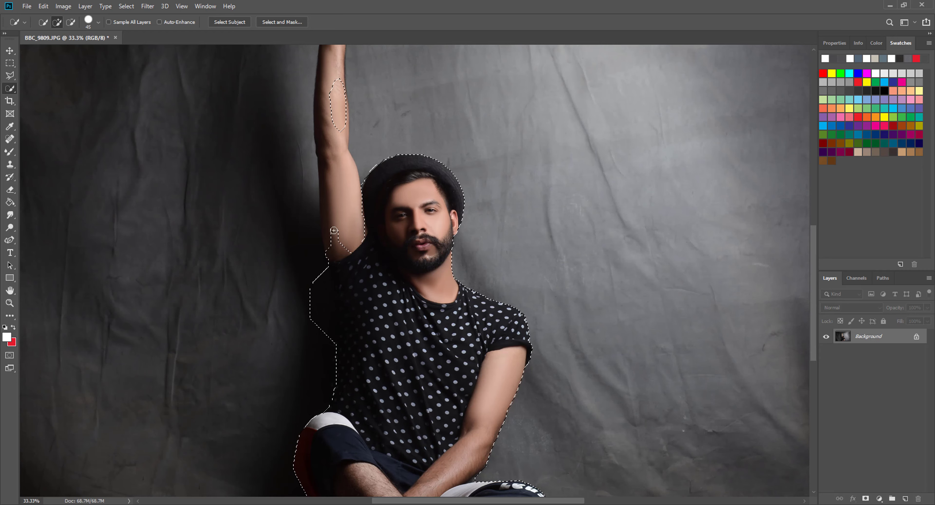
pyautogui.scroll(1, 332, 212)
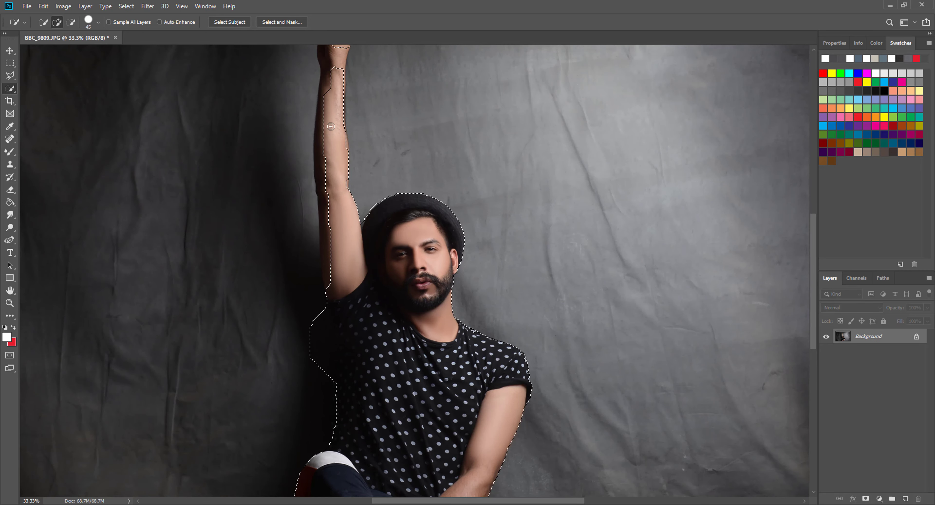
pyautogui.click(334, 273)
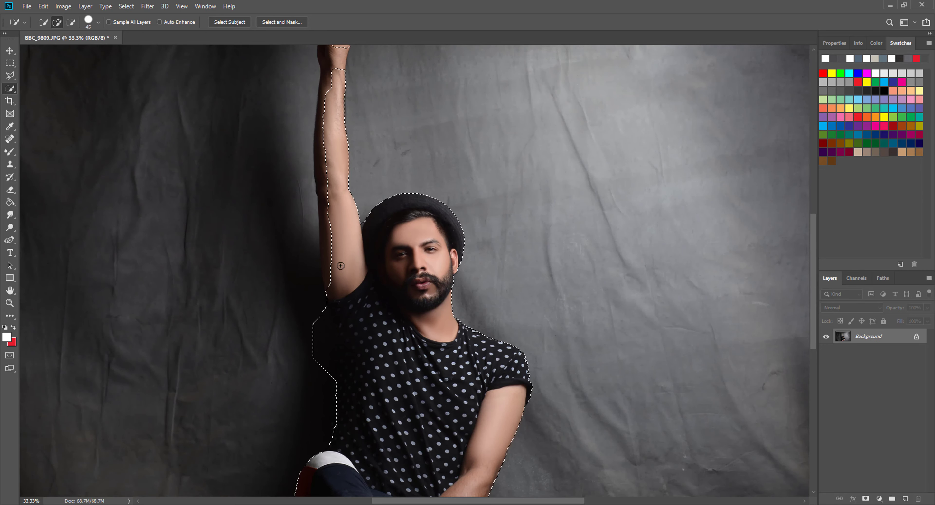
# Enlarge the Quick Selection brush to 175 and extend the selection over the raised arm's shaded edge and wrist
pyautogui.press(']')
pyautogui.press(']')
pyautogui.press(']')
pyautogui.press(']')
pyautogui.press(']')
pyautogui.press(']')
pyautogui.press(']')
pyautogui.press(']')
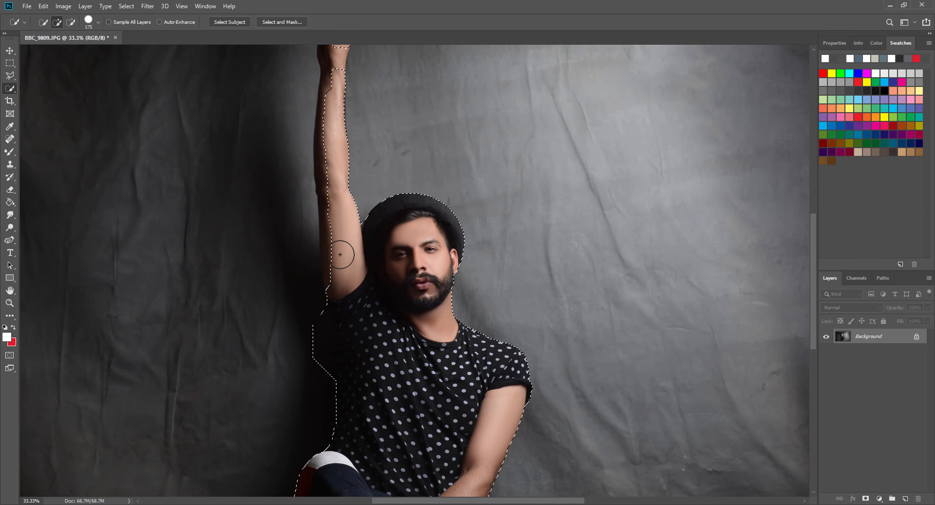
pyautogui.scroll(3, 348, 140)
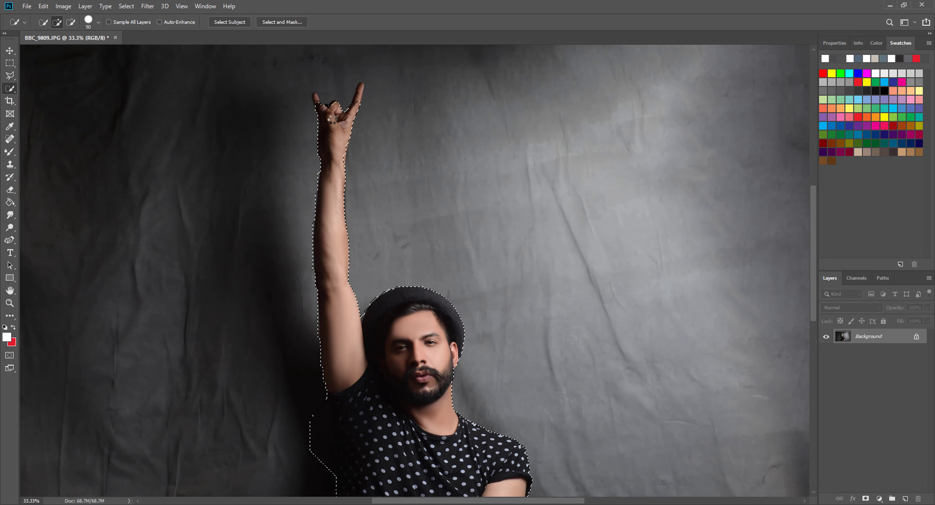
# Add the raised hand's index and little fingers to the selection, reducing the Quick Selection brush to size 25
pyautogui.scroll(1, 331, 129)
pyautogui.press('[')
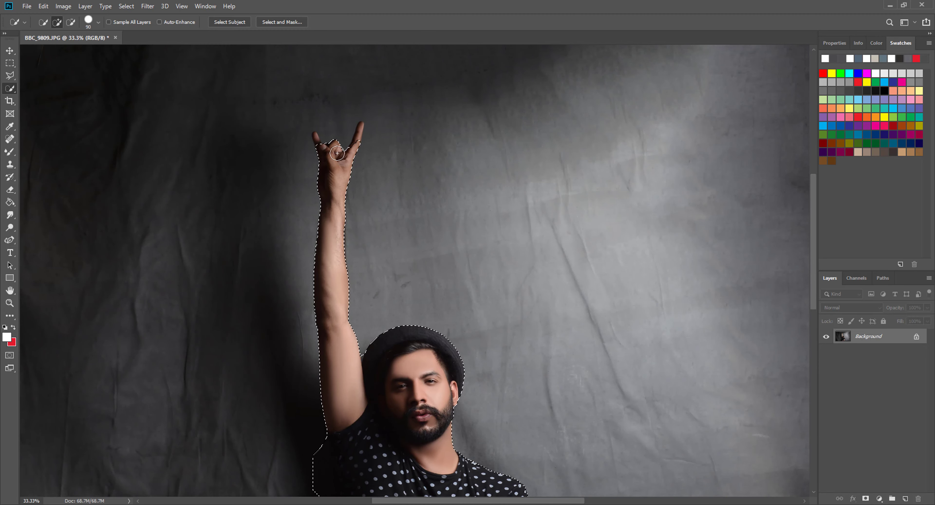
pyautogui.press('[')
pyautogui.press('[')
pyautogui.press('[')
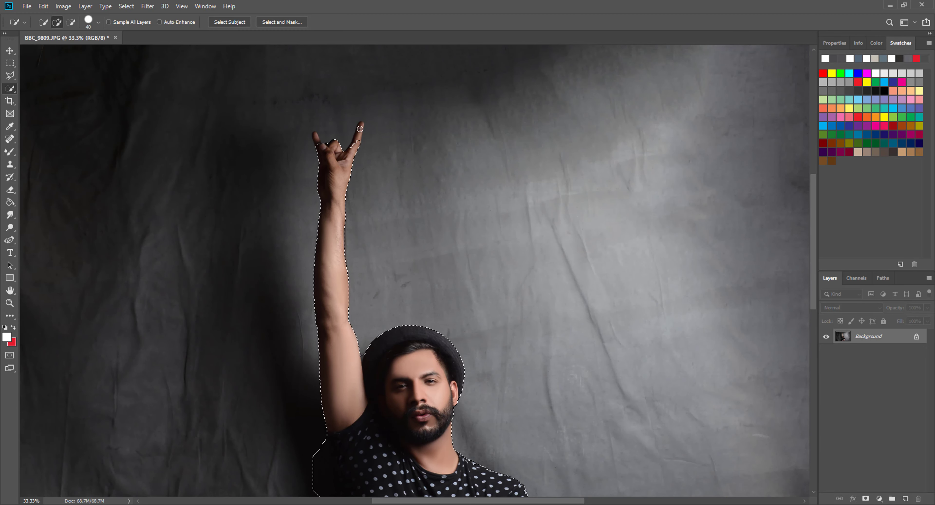
pyautogui.press('[')
pyautogui.press('[')
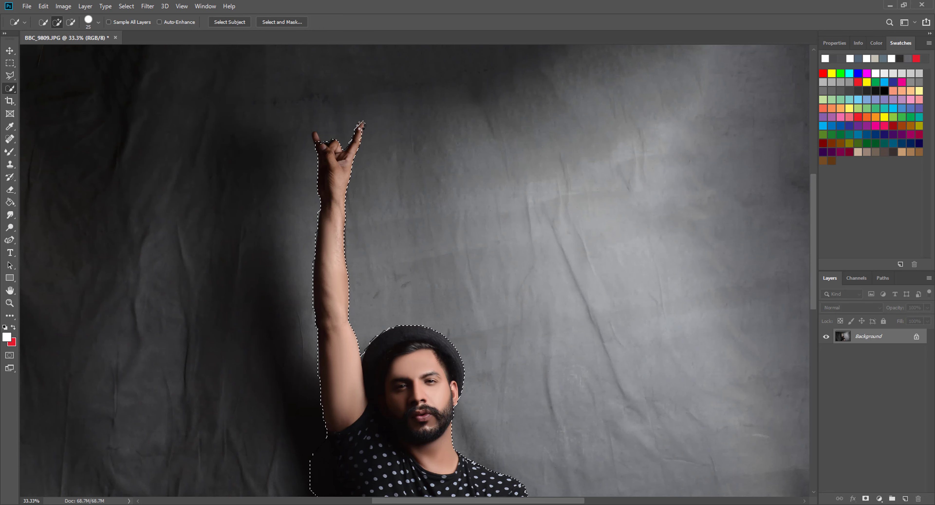
pyautogui.click(361, 123)
pyautogui.moveTo(322, 141); pyautogui.dragTo(316, 134)
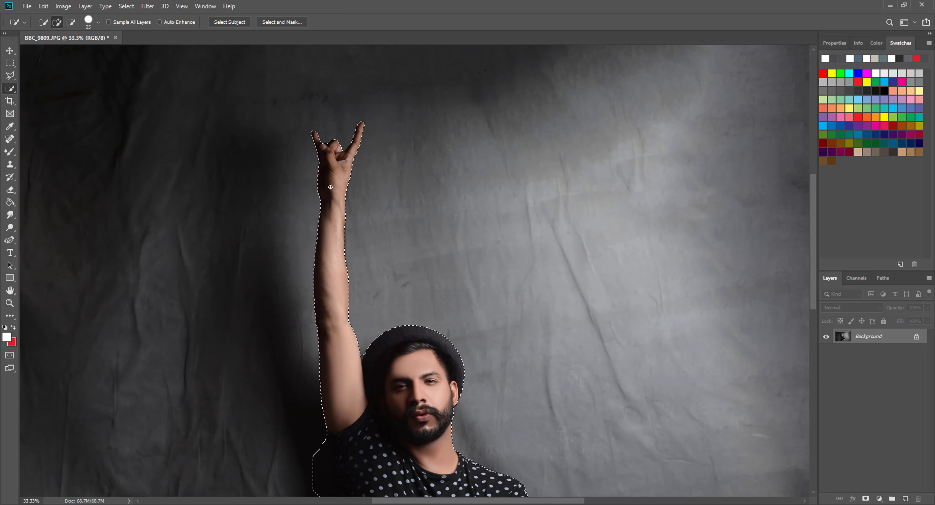
# Subtract the strip of dark backdrop beside the shirt's shaded sleeve from the man's selection
pyautogui.scroll(-6, 324, 149)
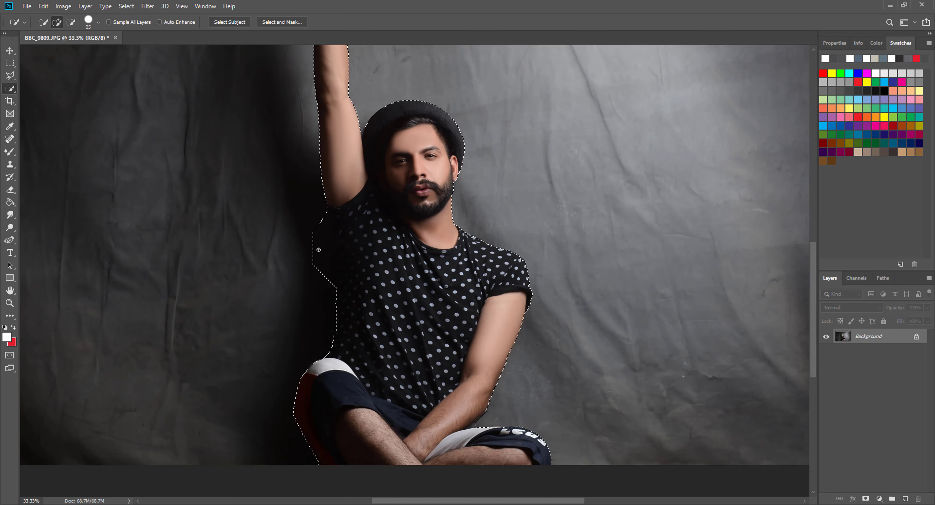
pyautogui.keyDown('alt'); pyautogui.click(319, 250); pyautogui.keyUp('alt')
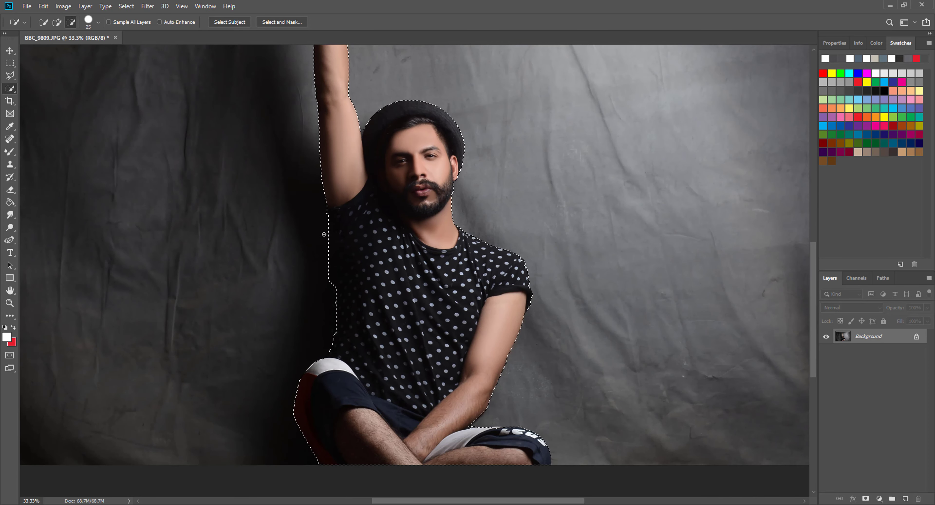
pyautogui.scroll(-2, 318, 306)
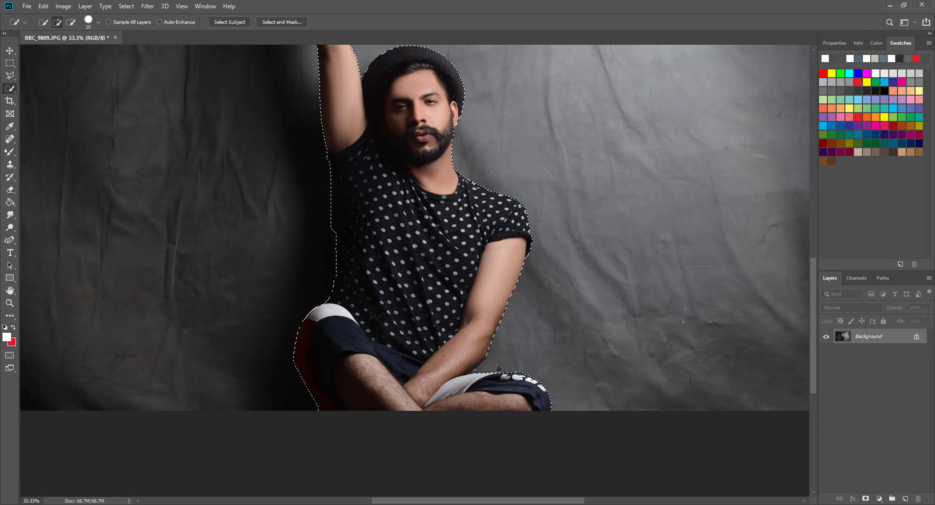
pyautogui.scroll(3, 394, 177)
pyautogui.scroll(4, 394, 177)
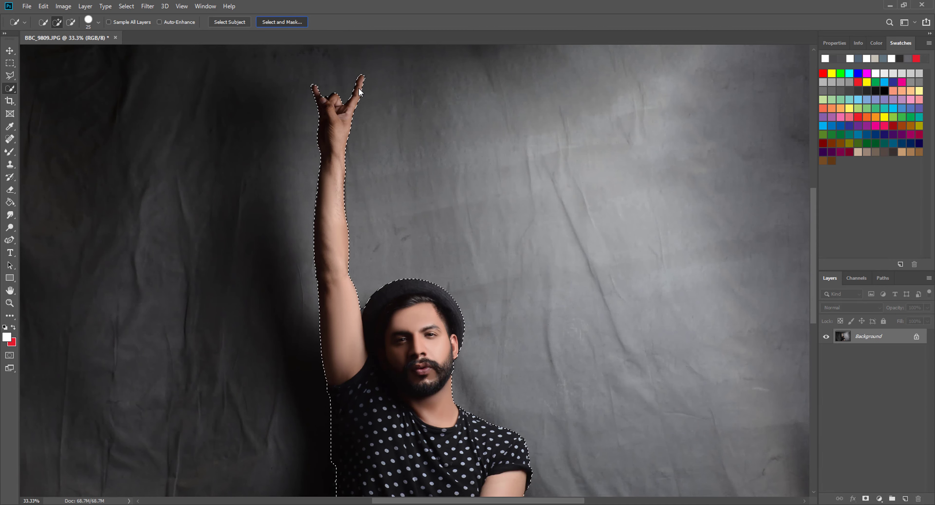
# Refine the man's selection edge in Select and Mask with Smooth set to 2 and apply it
pyautogui.hotkey('ctrl', 'alt', 'r')
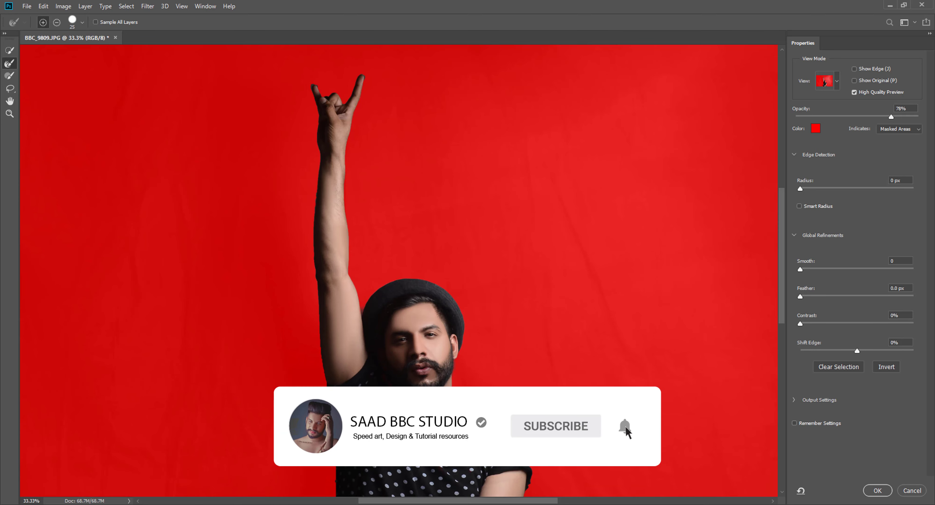
pyautogui.moveTo(507, 454); pyautogui.dragTo(412, 342)
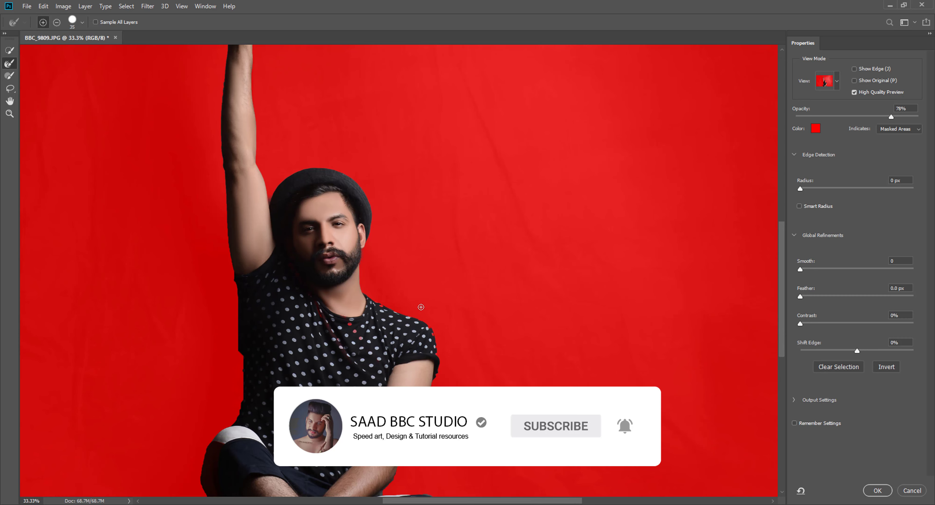
pyautogui.press('[')
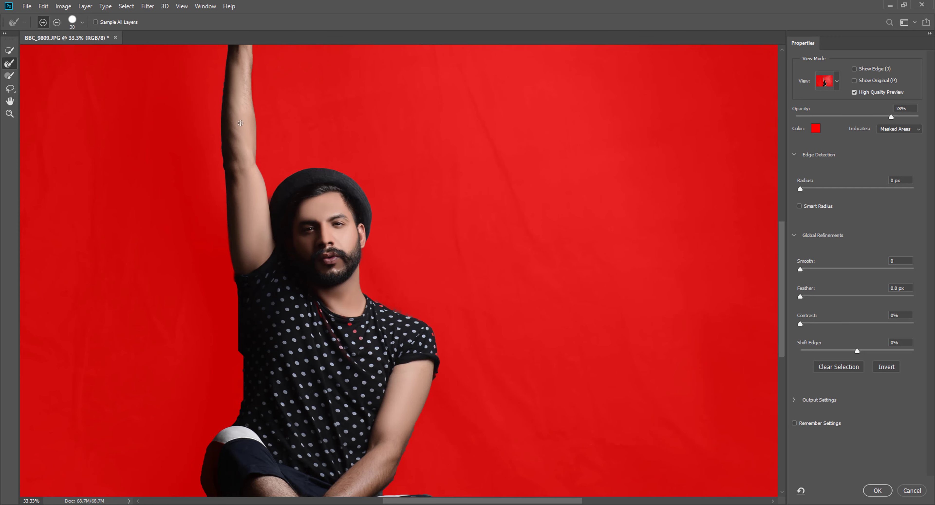
pyautogui.scroll(5, 240, 123)
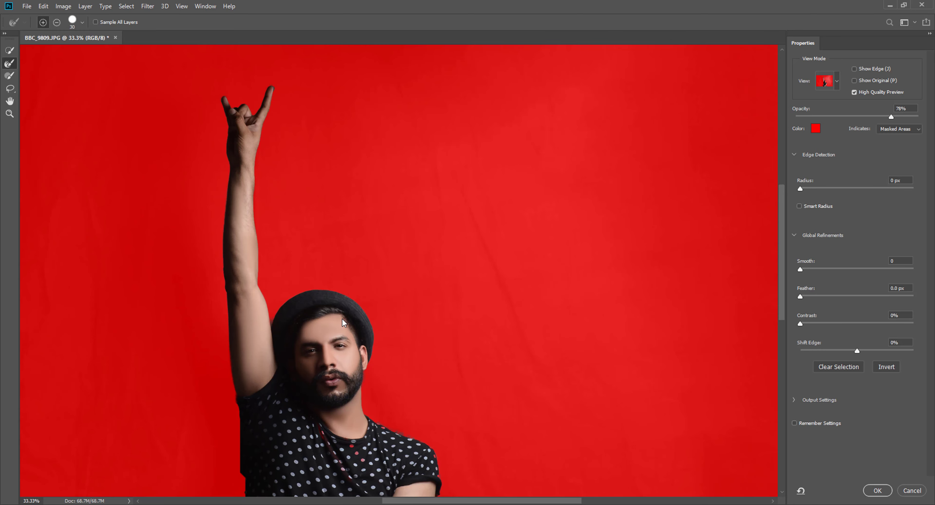
pyautogui.scroll(-5, 309, 370)
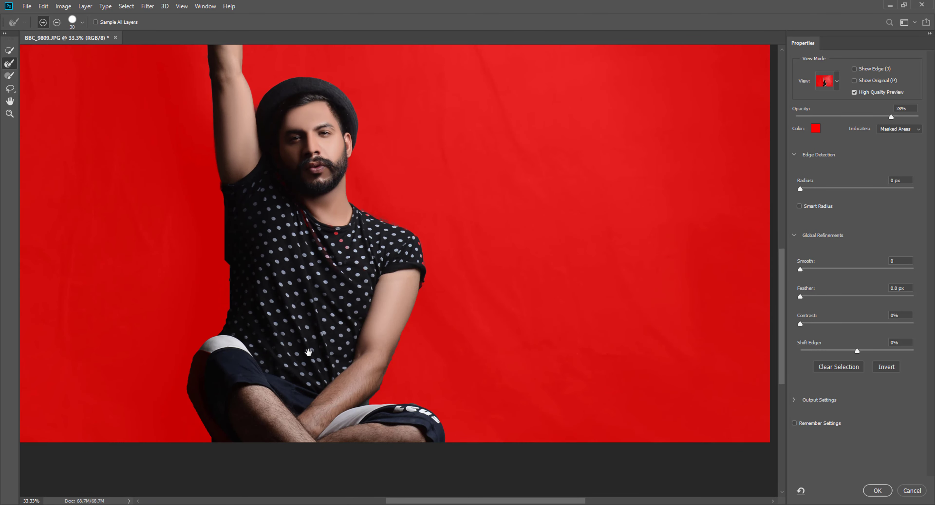
pyautogui.scroll(4, 314, 310)
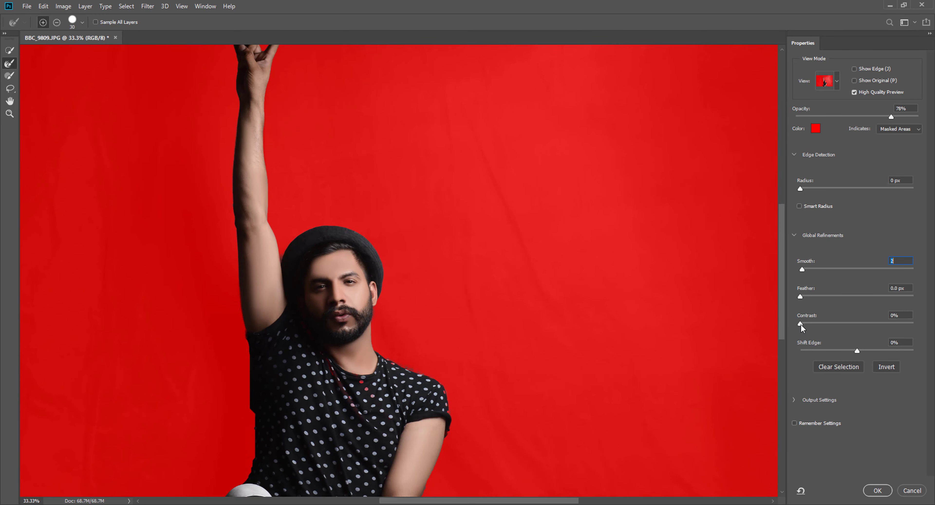
pyautogui.moveTo(801, 323); pyautogui.dragTo(802, 324)
pyautogui.click(876, 490)
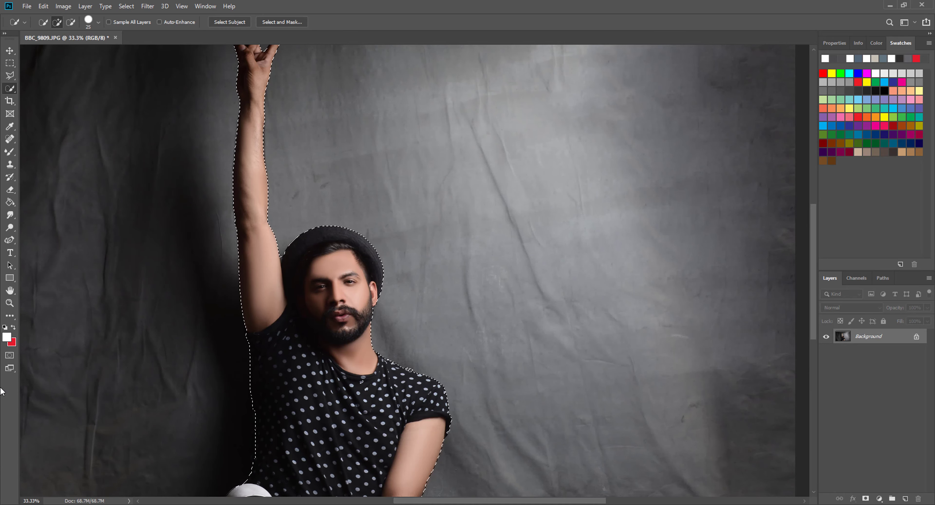
# Fit the image on screen, copy the selected man to a new layer, and check the cutout without the Background
pyautogui.click(10, 303)
pyautogui.rightClick(290, 343)
pyautogui.click(297, 348)
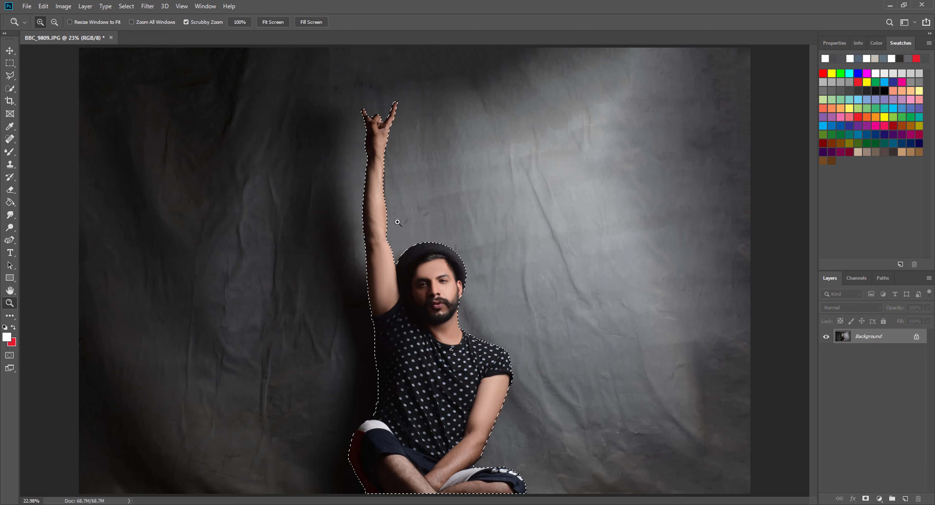
pyautogui.press('w')
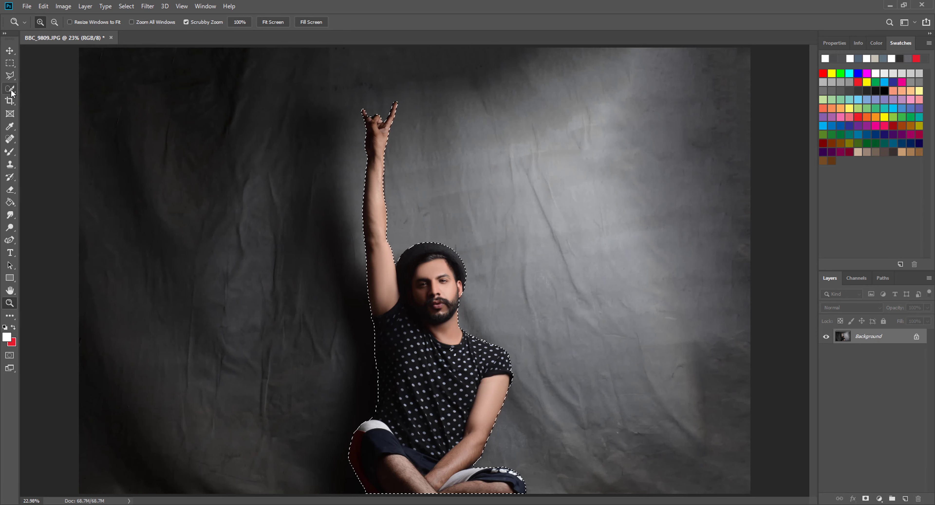
pyautogui.rightClick(397, 315)
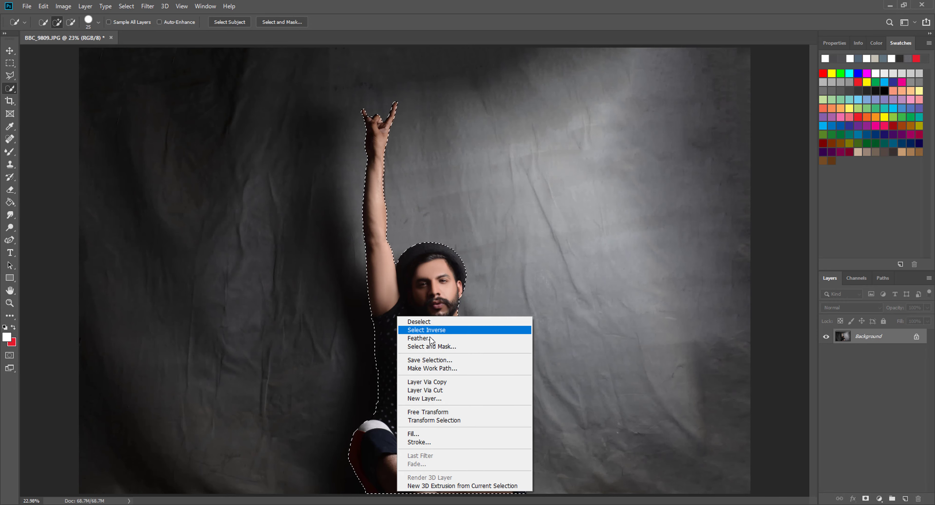
pyautogui.rightClick(401, 294)
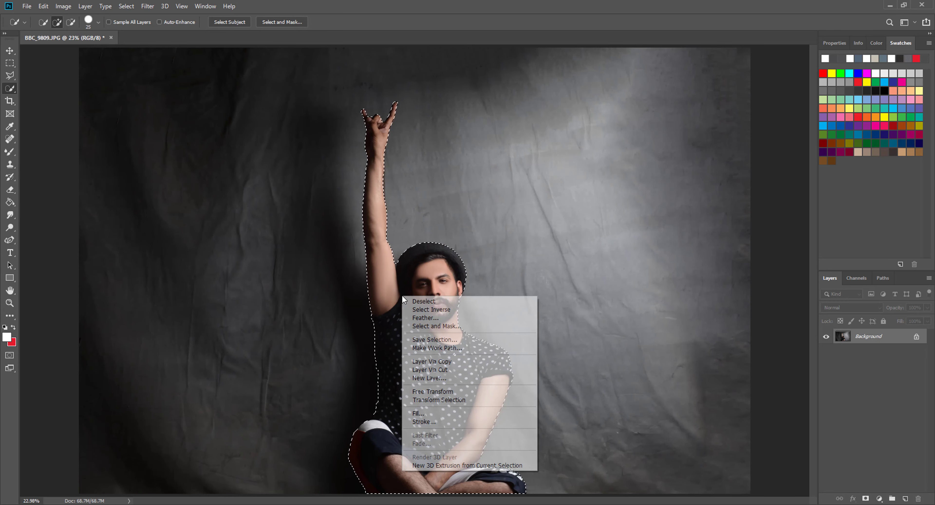
pyautogui.click(440, 361)
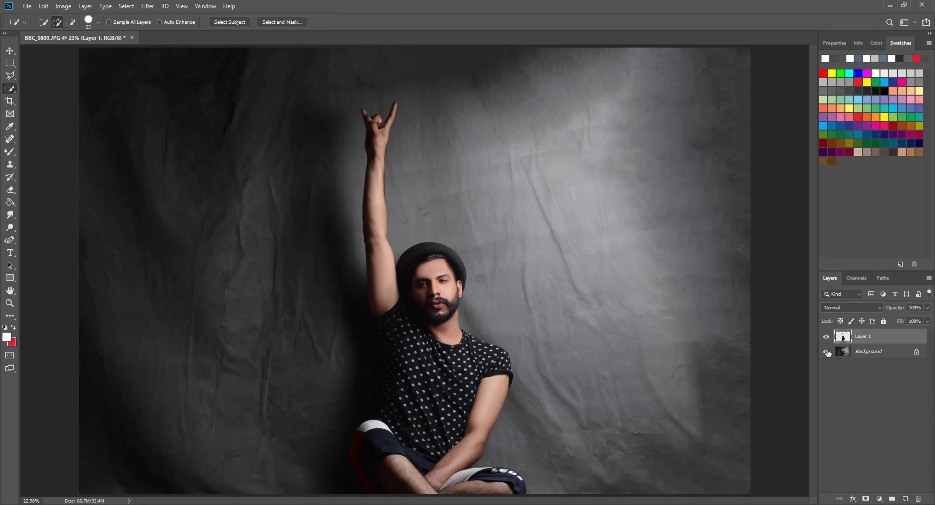
pyautogui.click(826, 352)
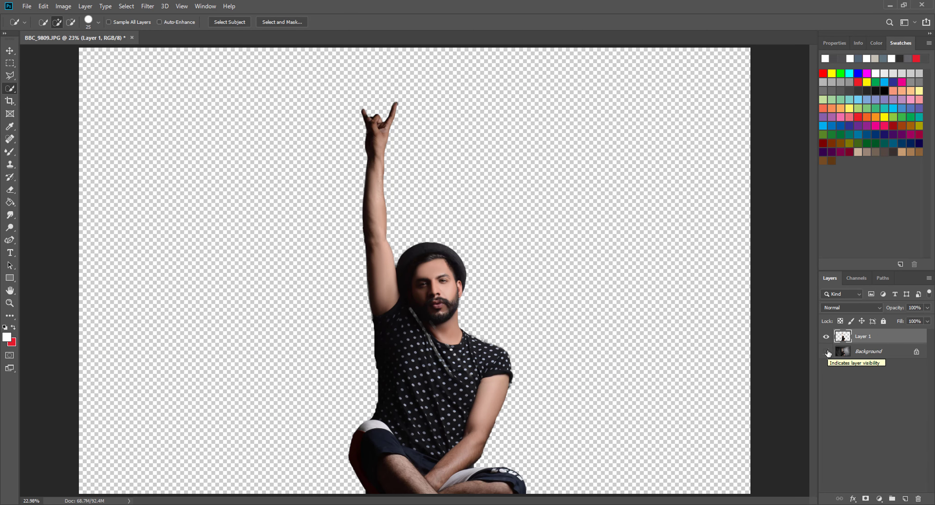
pyautogui.click(826, 352)
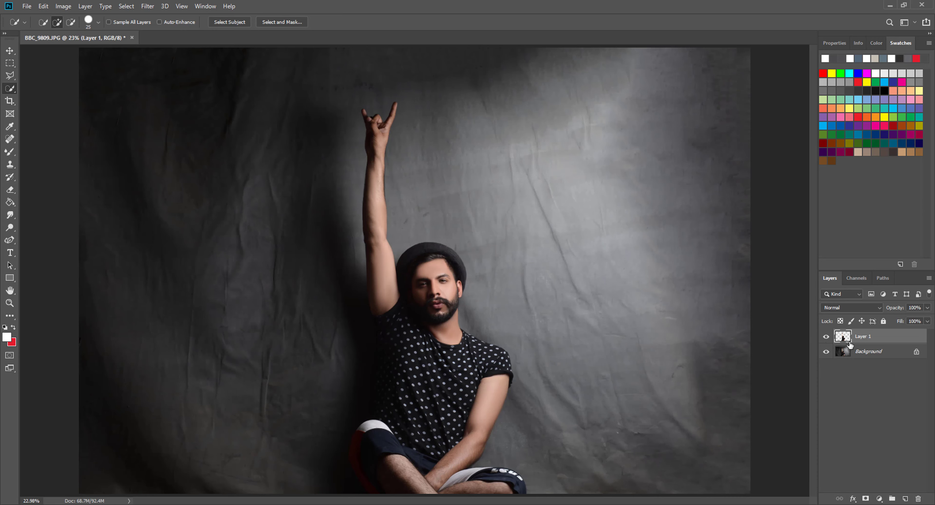
# Load the man's outline from Layer 1, invert the selection, and copy the backdrop from Background to a new layer
pyautogui.moveTo(849, 345); pyautogui.dragTo(842, 337)
pyautogui.keyDown('ctrl'); pyautogui.click(842, 337); pyautogui.keyUp('ctrl')
pyautogui.click(843, 354)
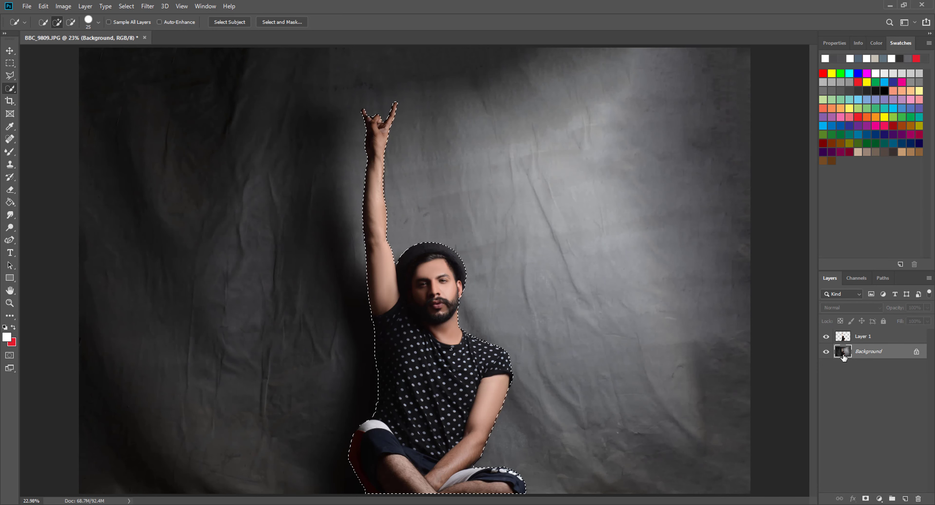
pyautogui.click(126, 6)
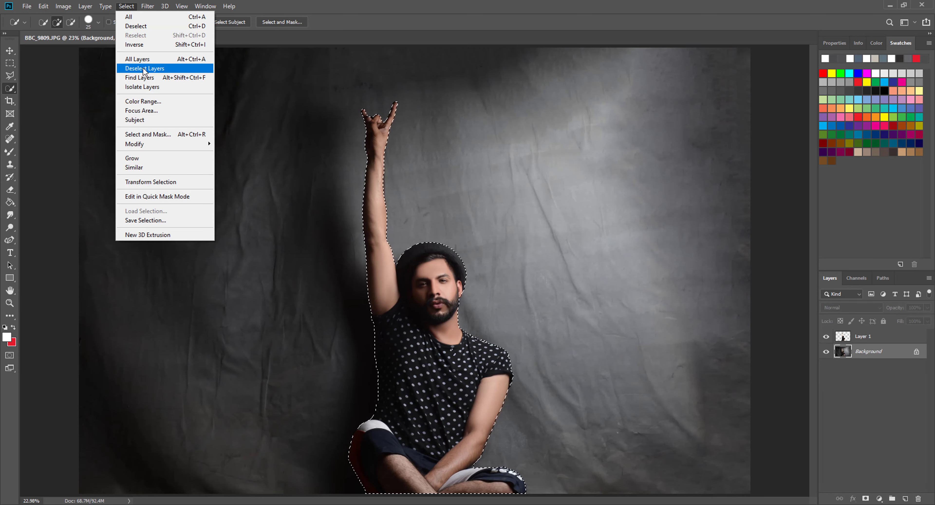
pyautogui.click(142, 44)
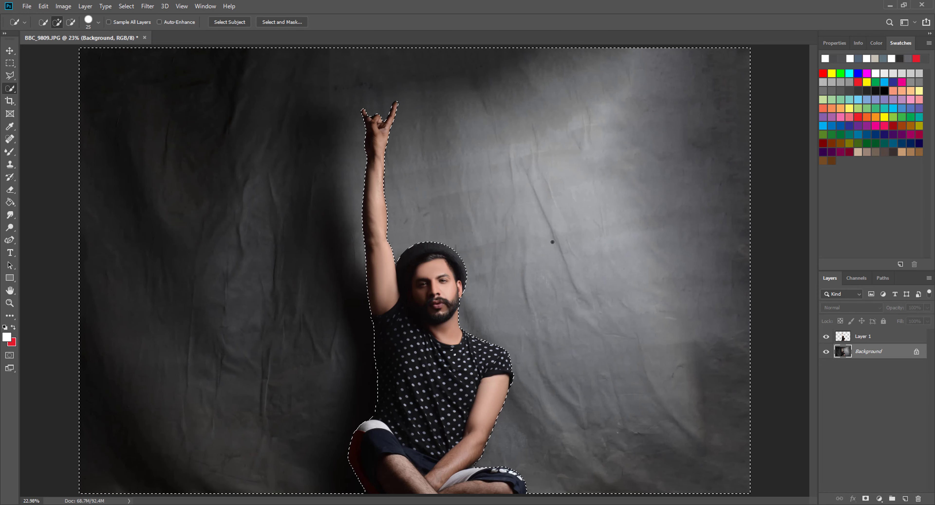
pyautogui.rightClick(570, 214)
pyautogui.click(621, 280)
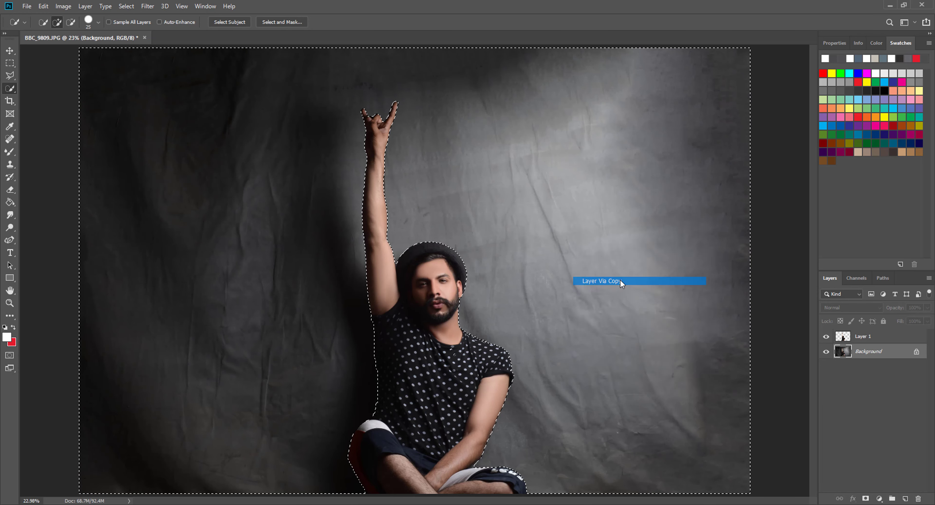
# Inspect the cut-out man and the backdrop copy separately by toggling the visibility of Layer 1, Layer 2 and Background
pyautogui.click(828, 367)
pyautogui.click(828, 337)
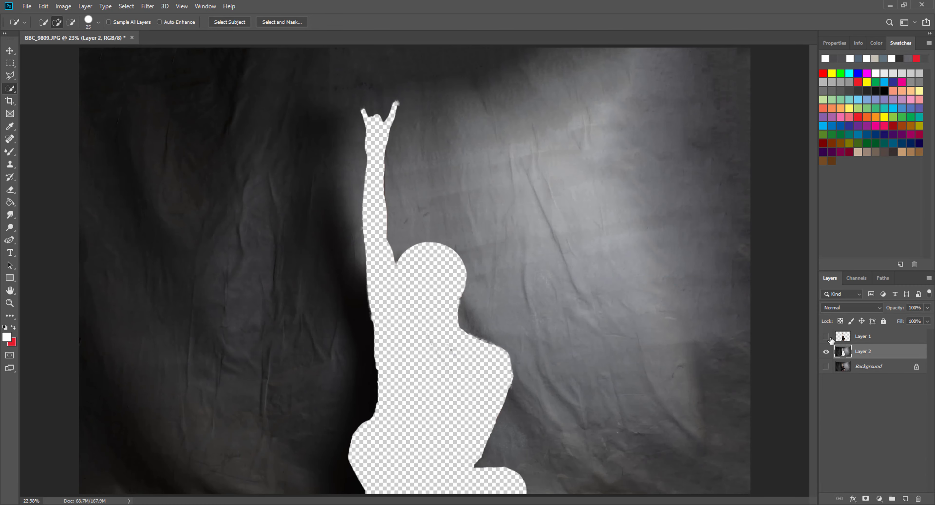
pyautogui.click(826, 336)
pyautogui.click(826, 367)
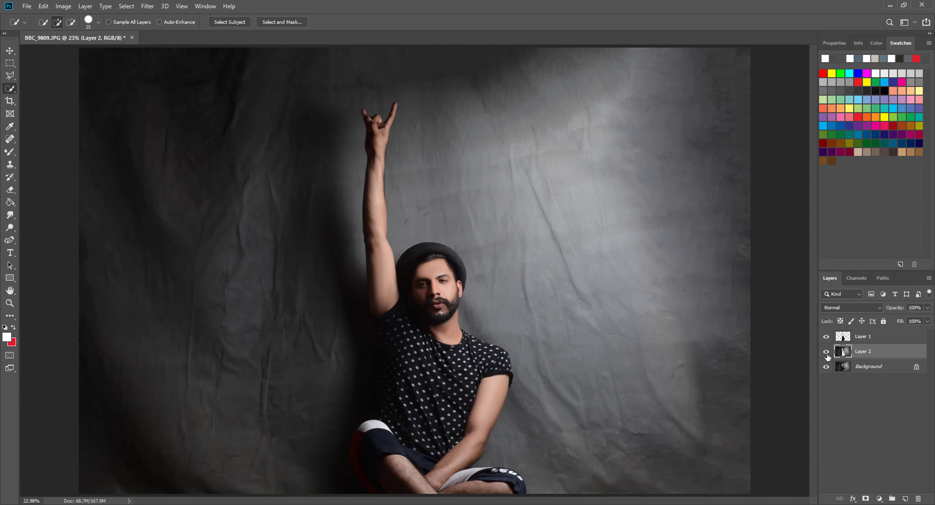
pyautogui.click(826, 351)
pyautogui.click(827, 366)
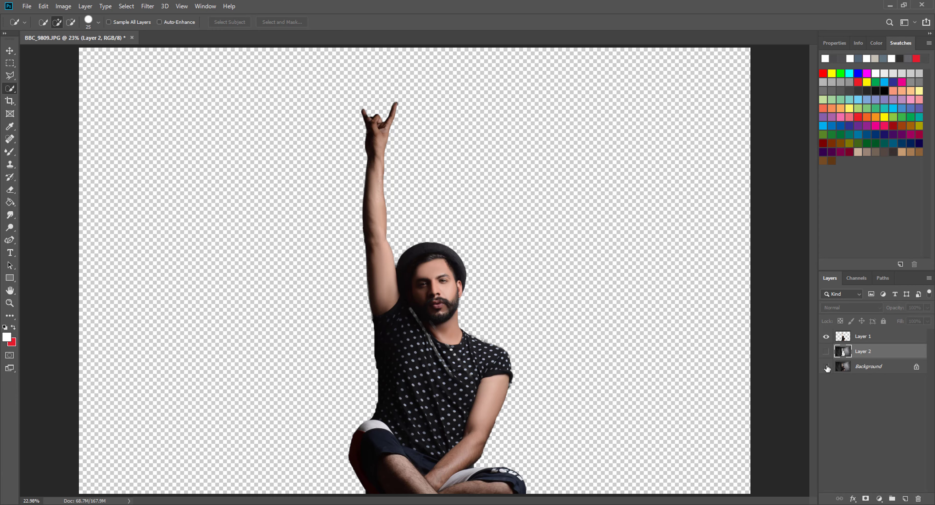
pyautogui.click(826, 351)
pyautogui.click(826, 337)
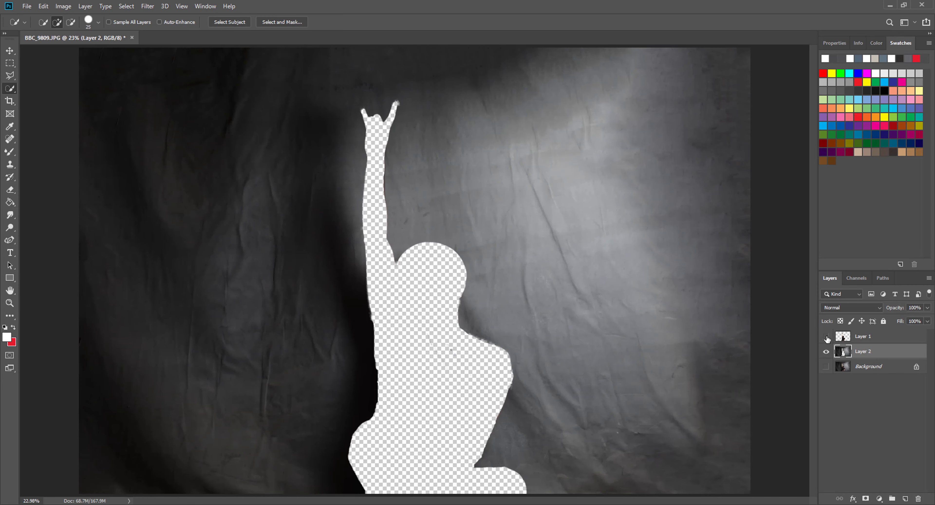
pyautogui.click(827, 366)
pyautogui.click(826, 337)
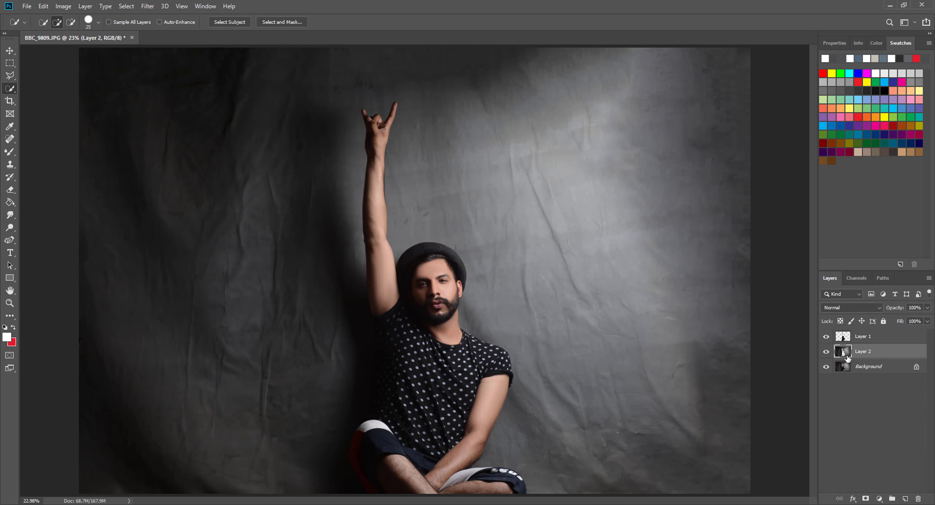
# Apply a Gaussian Blur with a 250-pixel radius to the backdrop on Layer 2
pyautogui.click(147, 6)
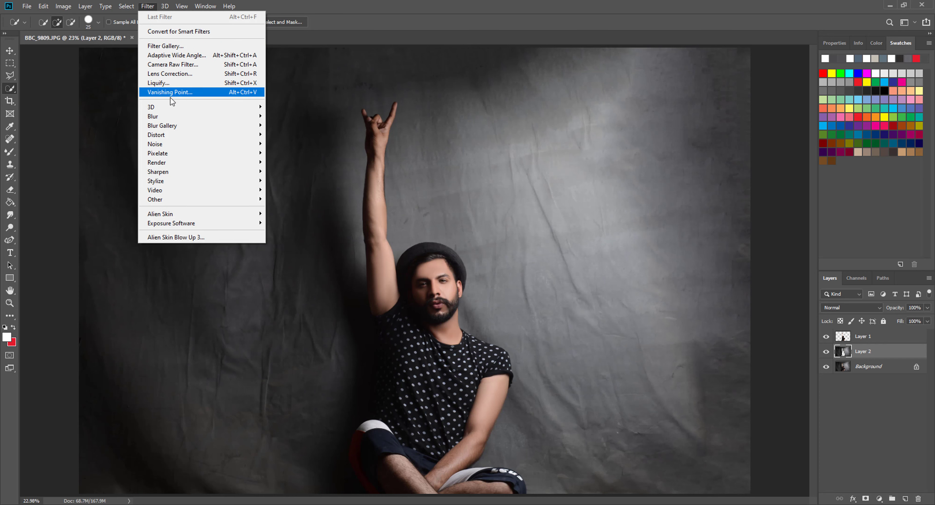
pyautogui.moveTo(172, 116)
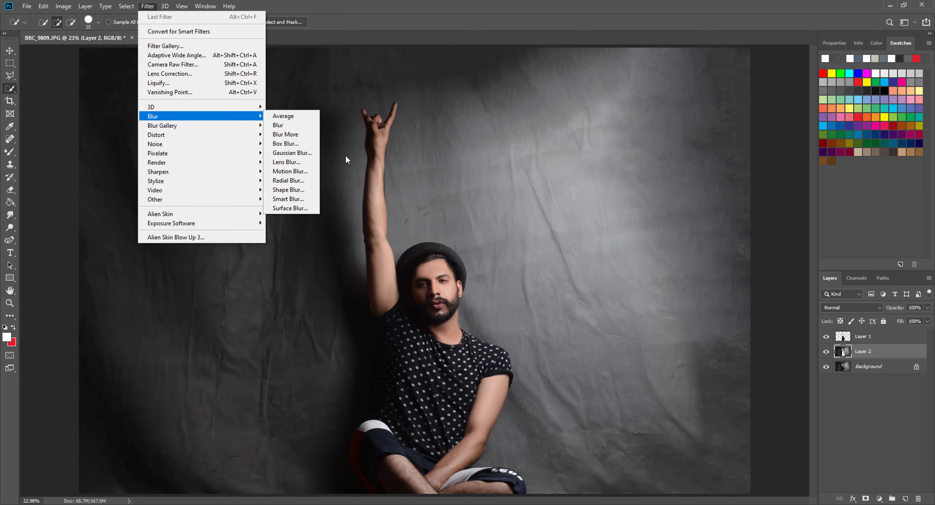
pyautogui.click(306, 153)
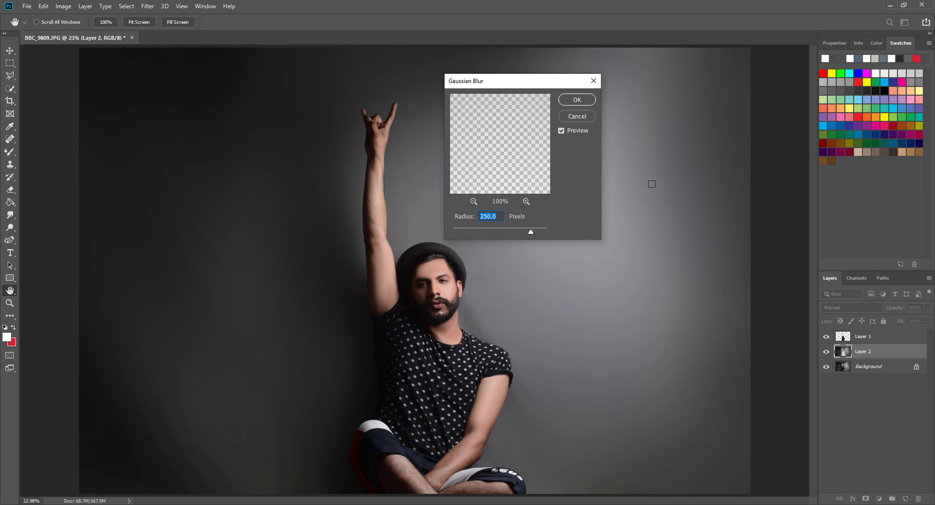
pyautogui.click(576, 100)
pyautogui.press('w')
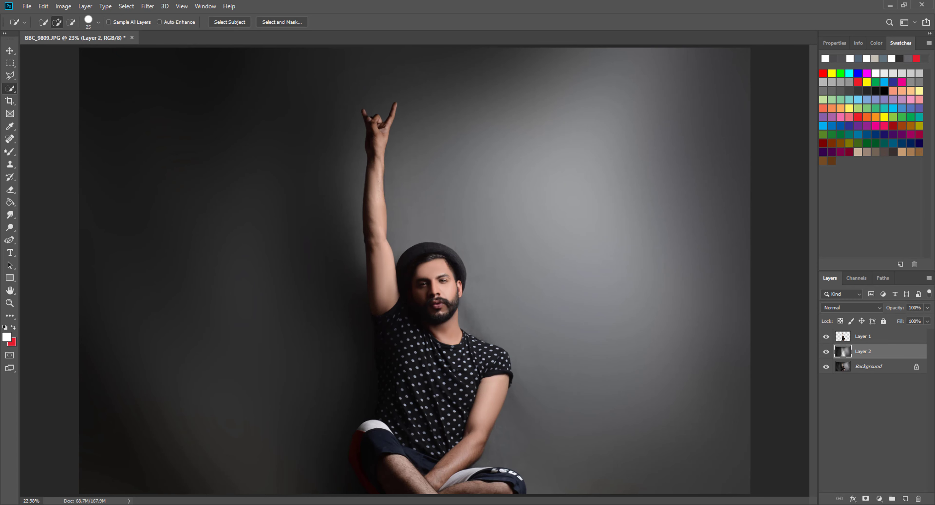
# Blend the blurred backdrop around the raised arm on Layer 2 with the Mixer Brush, enlarging the brush to 1700
pyautogui.click(10, 153)
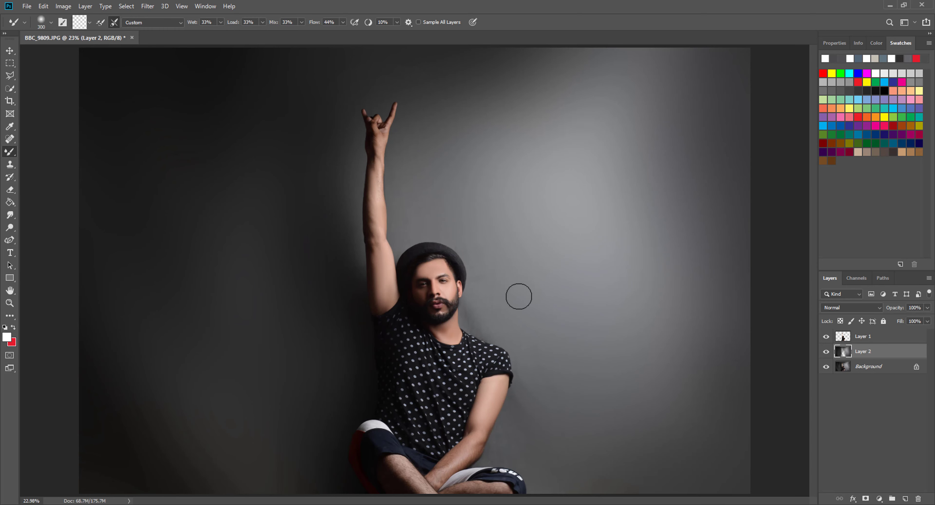
pyautogui.press(']')
pyautogui.press(']')
pyautogui.press(']')
pyautogui.press(']')
pyautogui.press(']')
pyautogui.press(']')
pyautogui.press(']')
pyautogui.press(']')
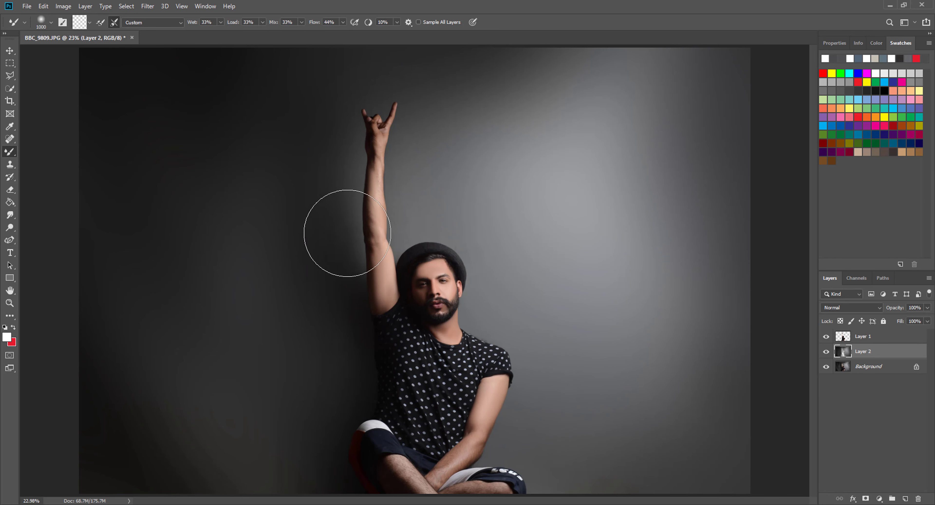
pyautogui.press(']')
pyautogui.press(']')
pyautogui.press(']')
pyautogui.press(']')
pyautogui.press(']')
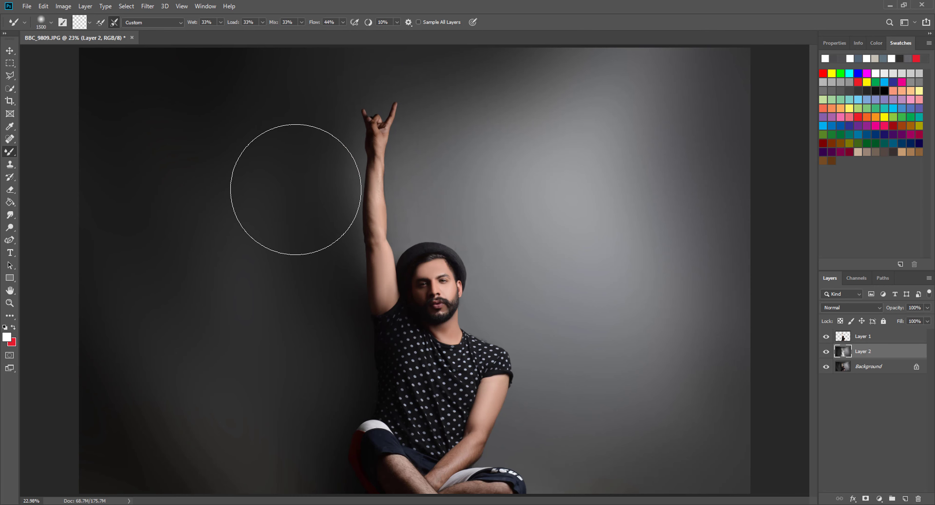
pyautogui.press(']')
pyautogui.press(']')
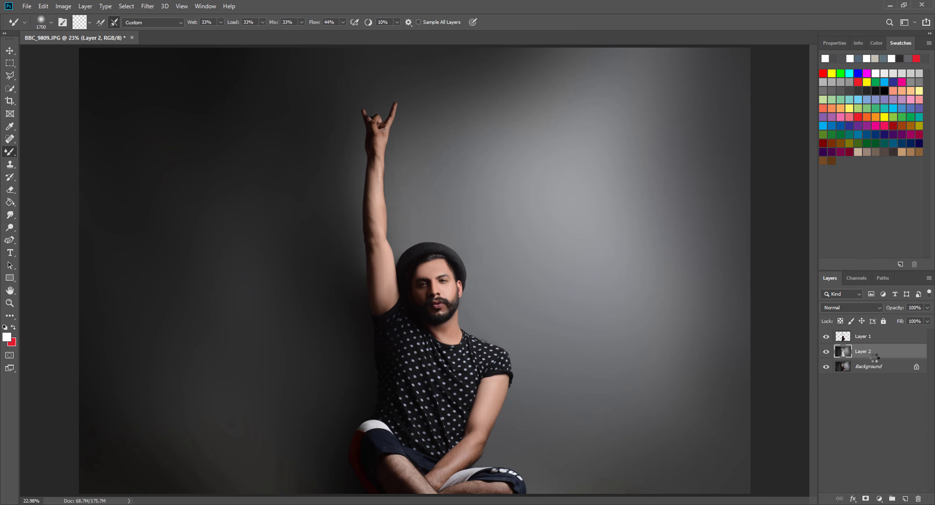
# Merge Layer 2 into Background, and in Camera Raw set Exposure to -0.30 and Highlights, Vibrance and Saturation to -100
pyautogui.rightClick(871, 351)
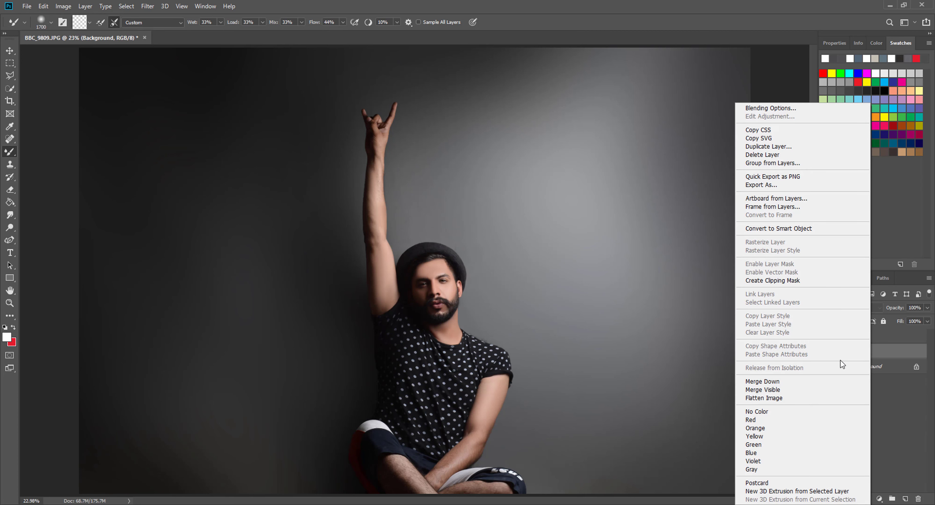
pyautogui.click(778, 381)
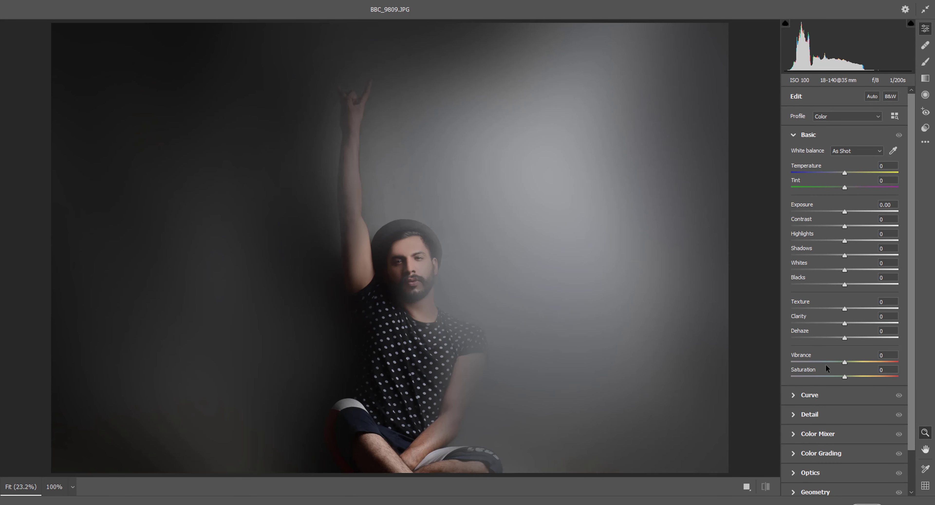
pyautogui.moveTo(825, 361); pyautogui.dragTo(791, 377)
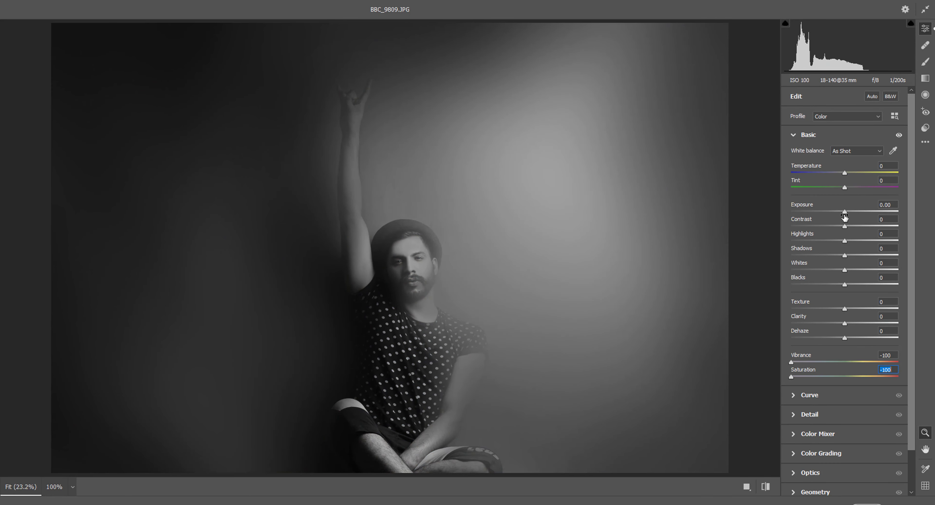
pyautogui.moveTo(844, 214); pyautogui.dragTo(839, 210)
pyautogui.moveTo(844, 240); pyautogui.dragTo(784, 257)
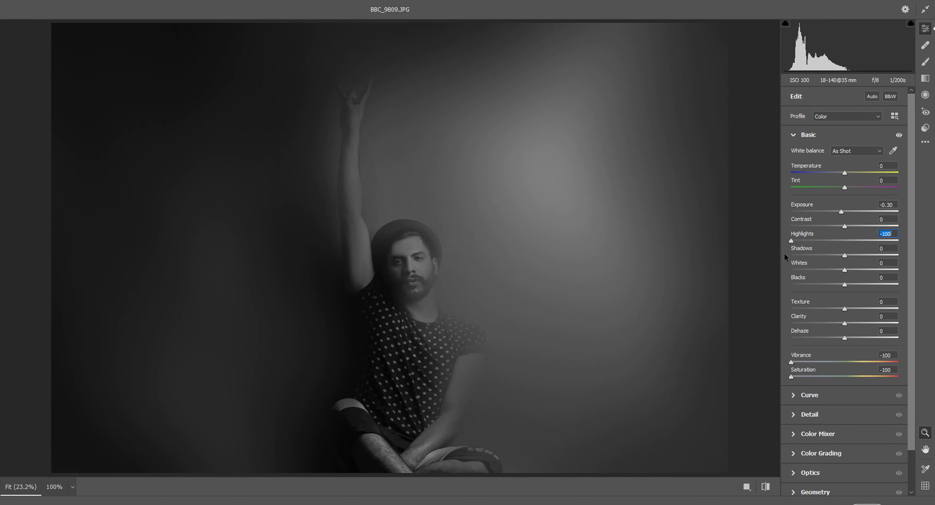
pyautogui.press('Return')
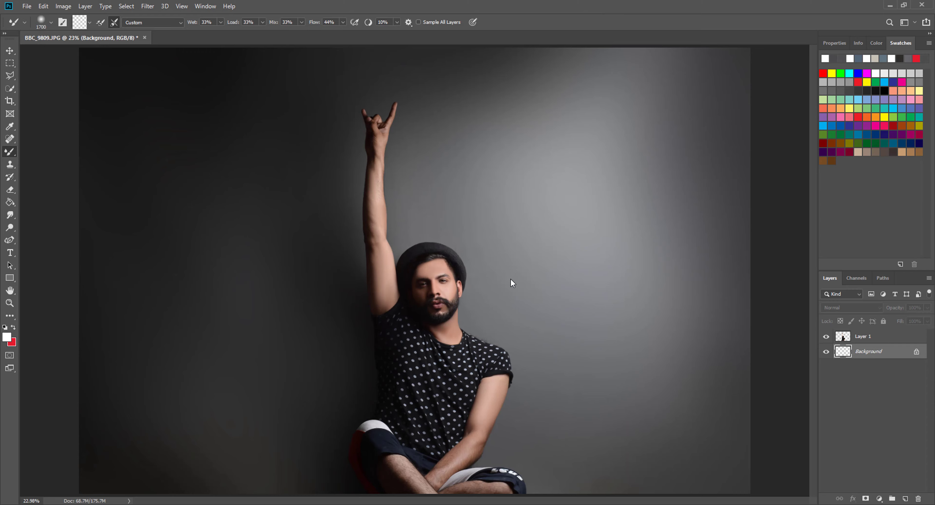
# Open the city skyline photo pexels-pixabay-462331.jpg
pyautogui.click(27, 6)
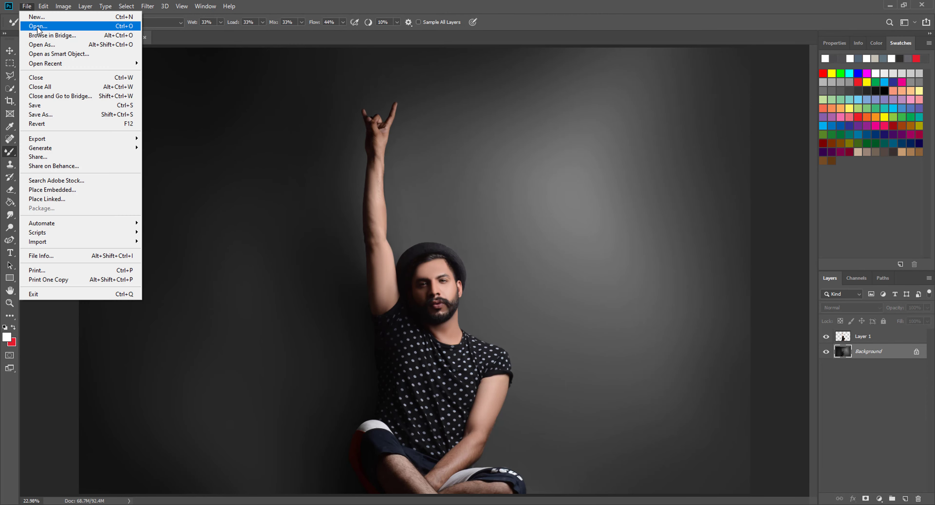
pyautogui.click(40, 25)
pyautogui.doubleClick(503, 102)
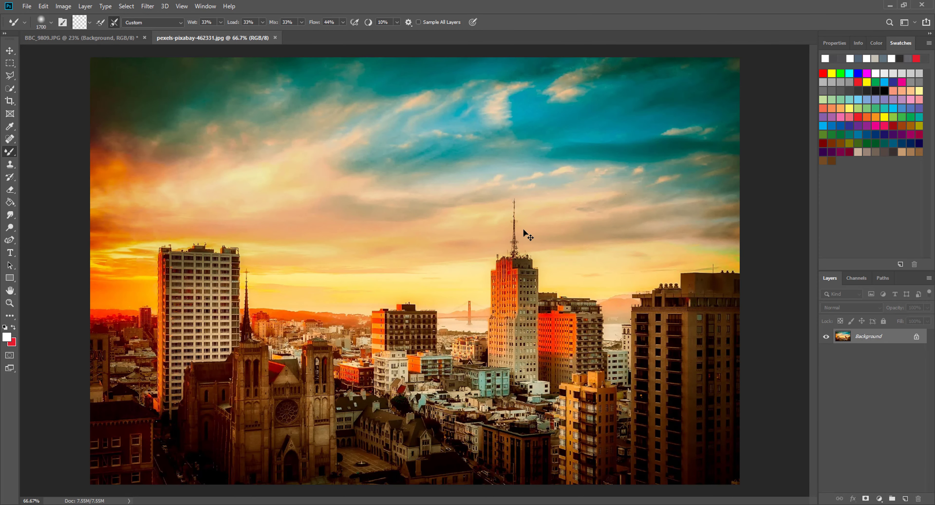
# Copy the whole skyline photo into BBC_9809 beneath the man's layer and scale it to 306.18% to fill the canvas
pyautogui.hotkey('ctrl', 'a')
pyautogui.click(10, 51)
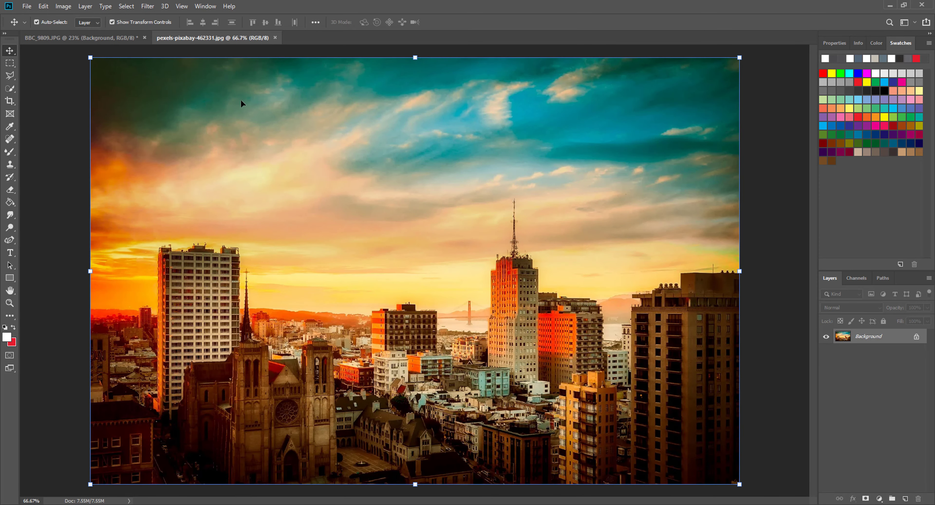
pyautogui.moveTo(263, 95); pyautogui.dragTo(118, 75)
pyautogui.moveTo(302, 194); pyautogui.dragTo(763, 496)
pyautogui.moveTo(644, 407); pyautogui.dragTo(637, 406)
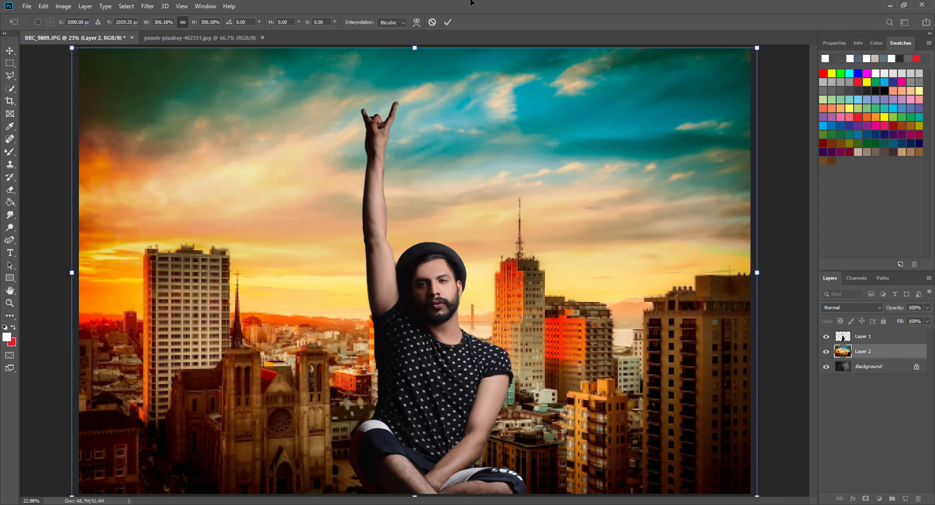
pyautogui.click(449, 24)
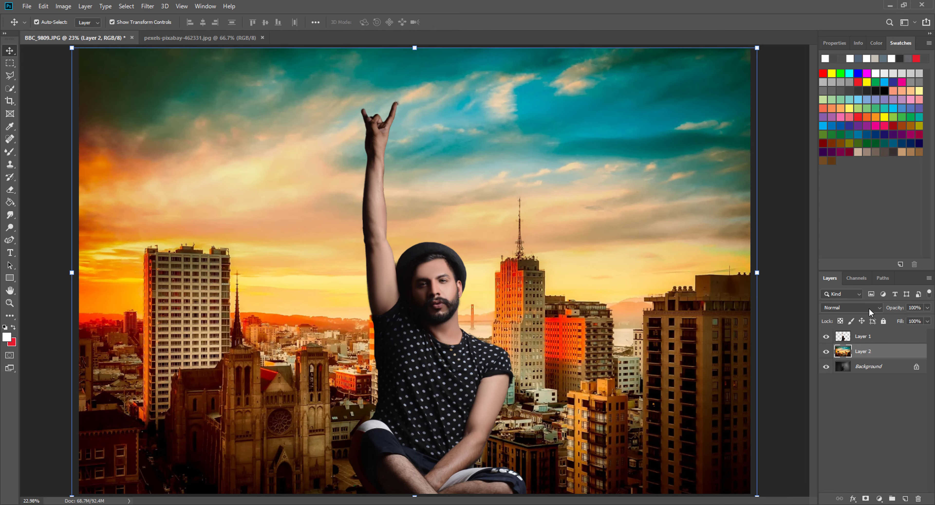
# Set the skyline layer's blend mode to Multiply and its opacity to 58%
pyautogui.click(870, 308)
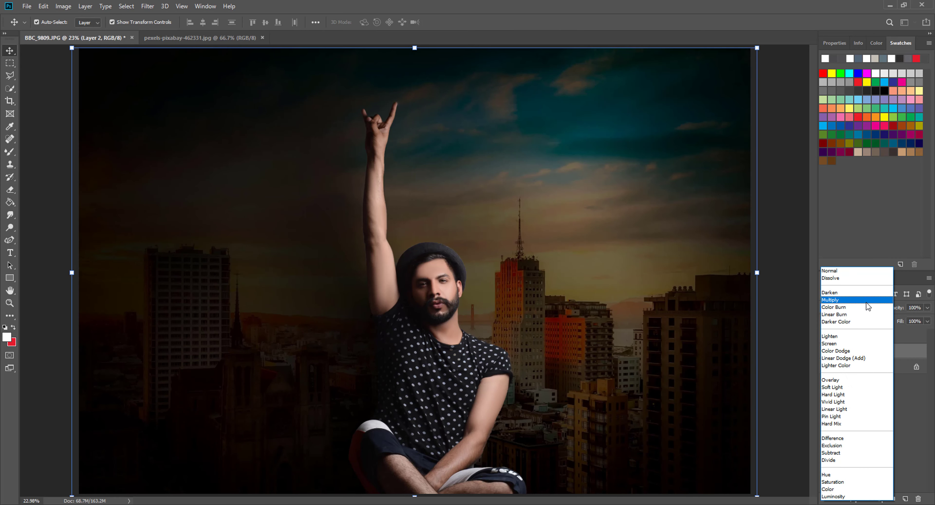
pyautogui.click(866, 301)
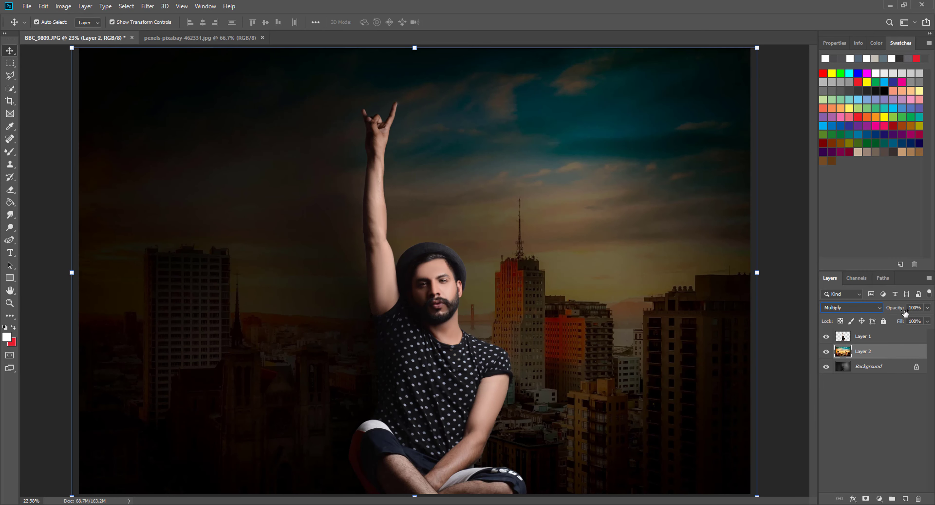
pyautogui.click(927, 307)
pyautogui.moveTo(930, 319); pyautogui.dragTo(914, 318)
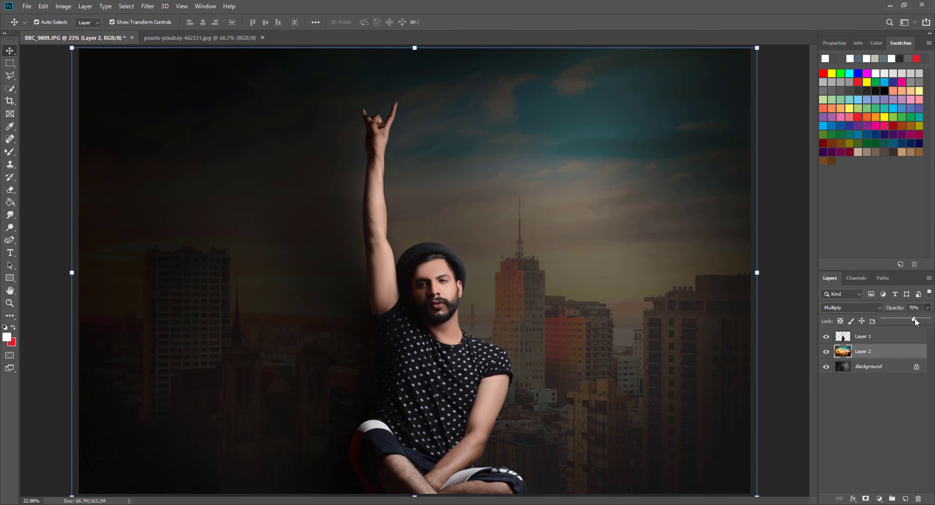
pyautogui.click(862, 308)
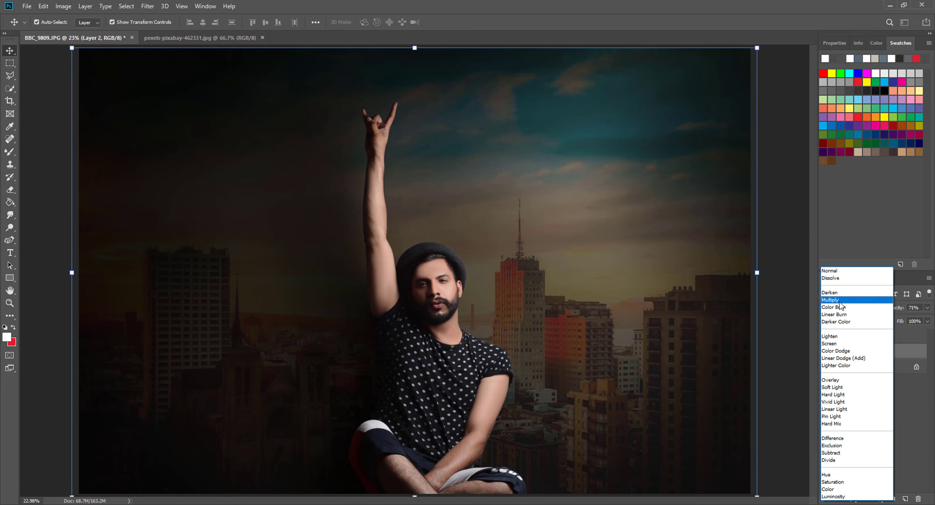
pyautogui.click(840, 302)
pyautogui.click(928, 307)
pyautogui.moveTo(916, 319); pyautogui.dragTo(910, 319)
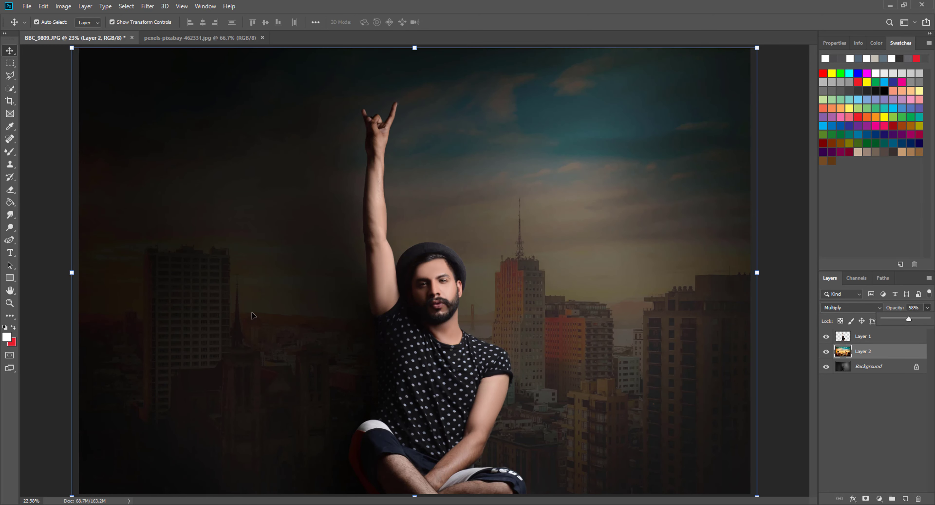
# Inspect the cut-out man on his own by toggling the visibility of Layer 2 and Background
pyautogui.press('z')
pyautogui.rightClick(481, 241)
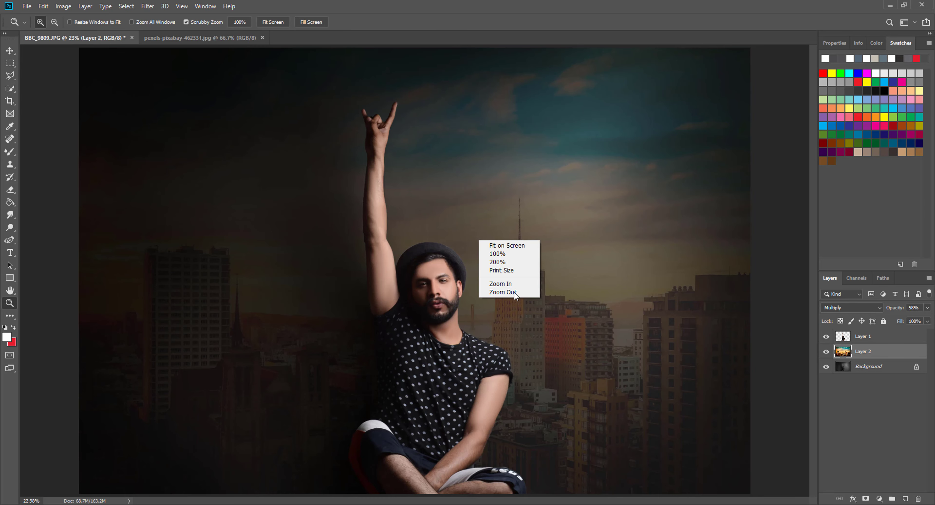
pyautogui.click(514, 292)
pyautogui.click(428, 275)
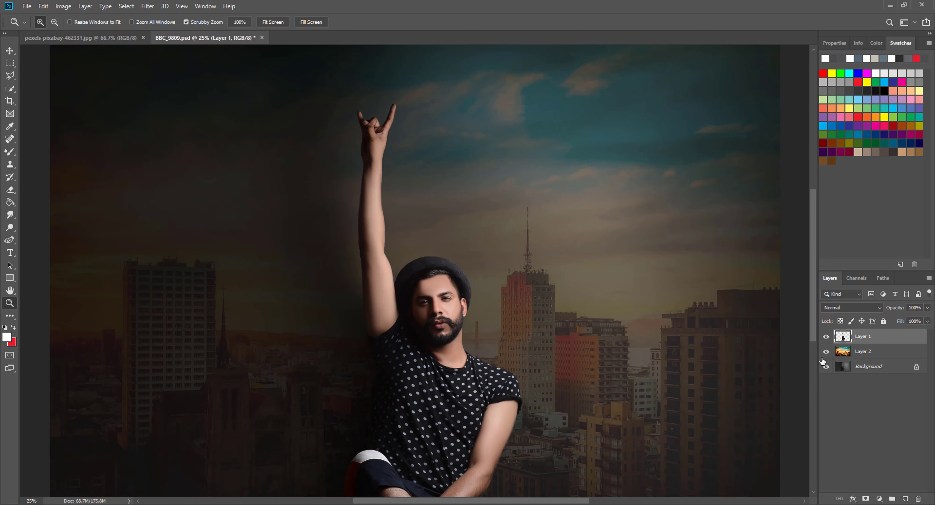
pyautogui.click(827, 352)
pyautogui.click(826, 366)
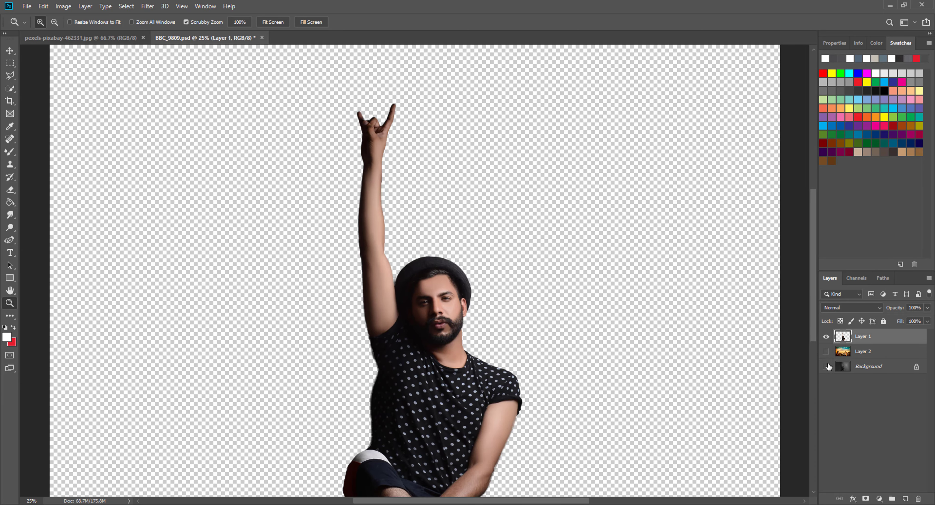
pyautogui.keyDown('alt'); pyautogui.click(826, 338); pyautogui.keyUp('alt')
# Merge all visible layers into a single background and fit the whole image in view
pyautogui.rightClick(855, 351)
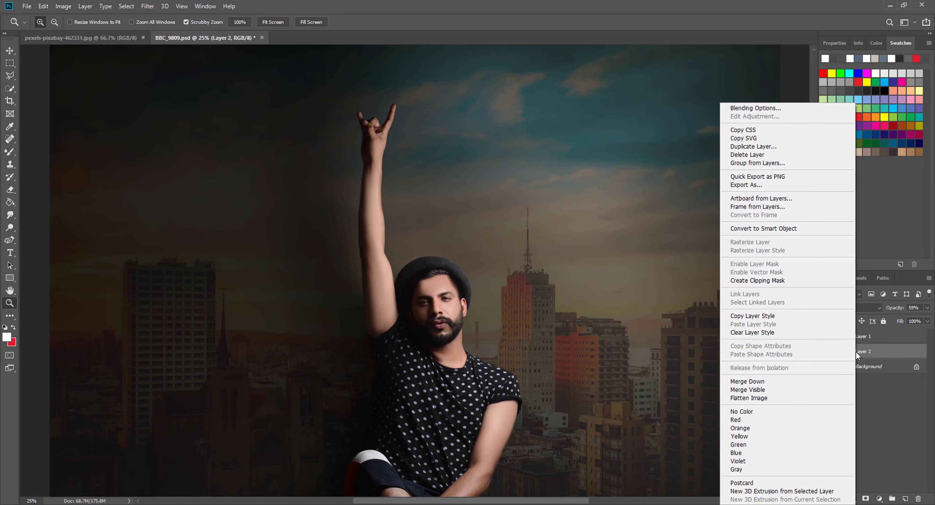
pyautogui.click(732, 390)
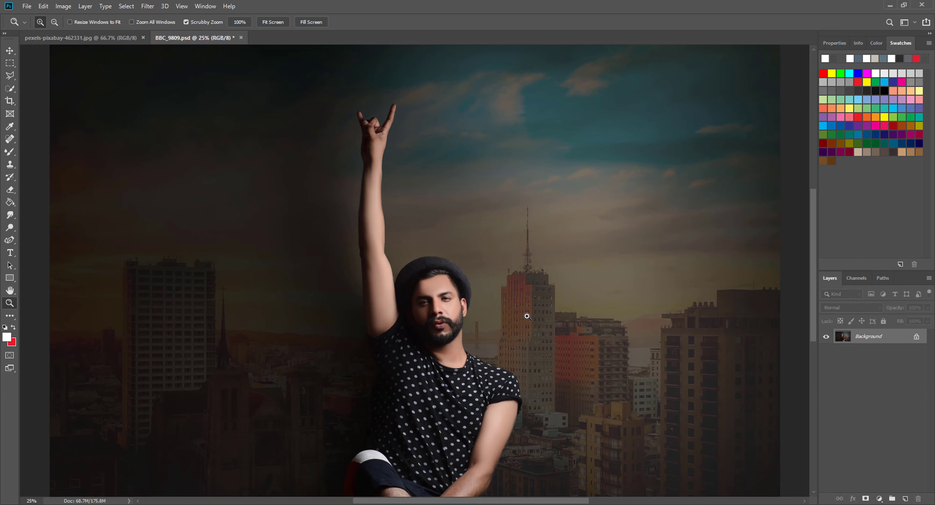
pyautogui.scroll(-2, 787, 347)
pyautogui.rightClick(537, 304)
pyautogui.click(546, 311)
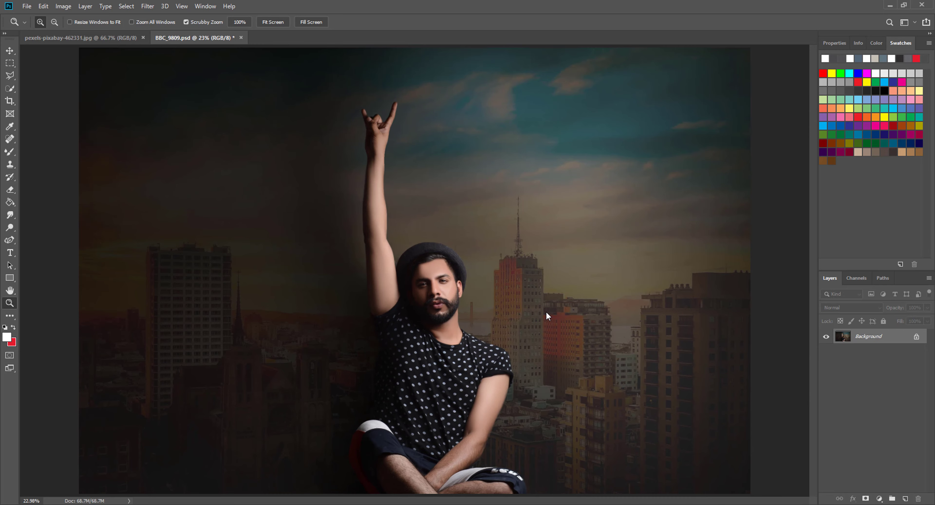
# In Camera Raw, set Highlights to -45, Shadows to +32, Whites to +6 and Blacks to -3
pyautogui.hotkey('ctrl', 'shift', 'a')
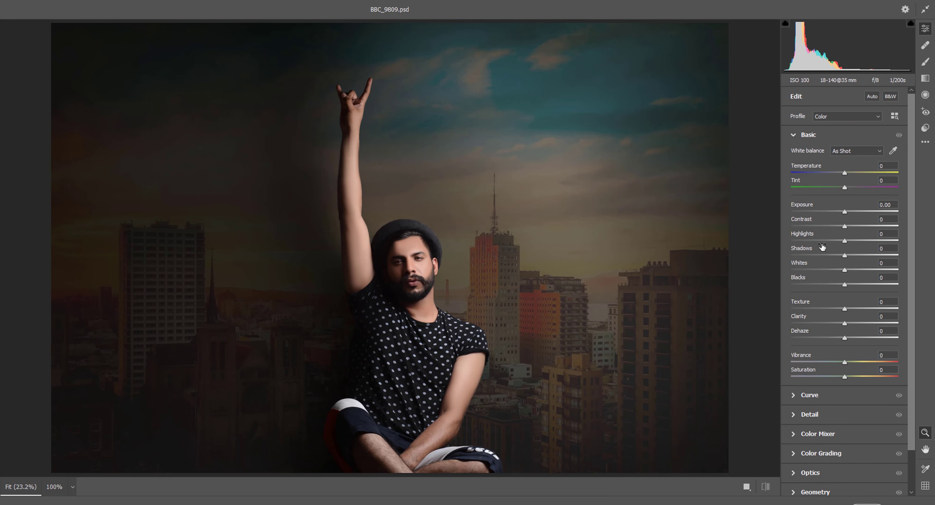
pyautogui.moveTo(826, 240); pyautogui.dragTo(842, 285)
pyautogui.scroll(-1, 833, 407)
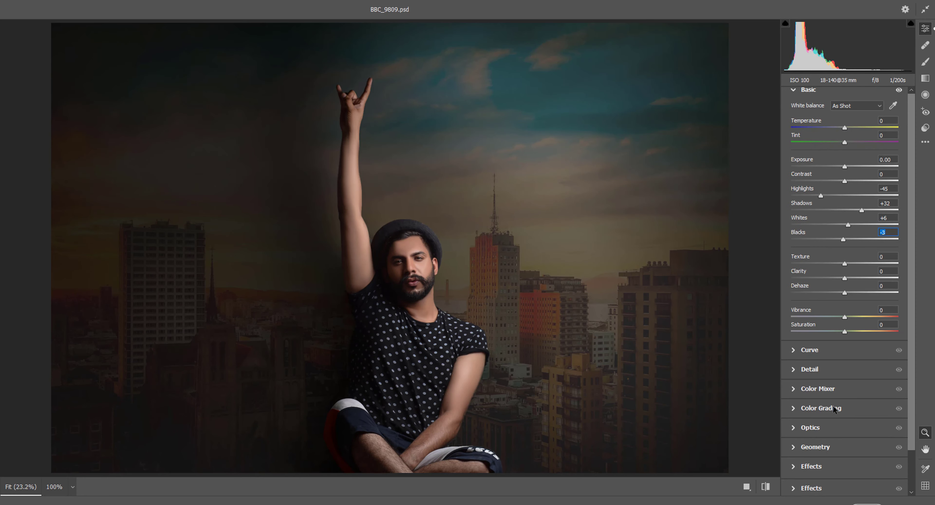
# Adjust the saturation and luminance of the orange skin tones in the Color Mixer and apply the Camera Raw edits
pyautogui.click(818, 388)
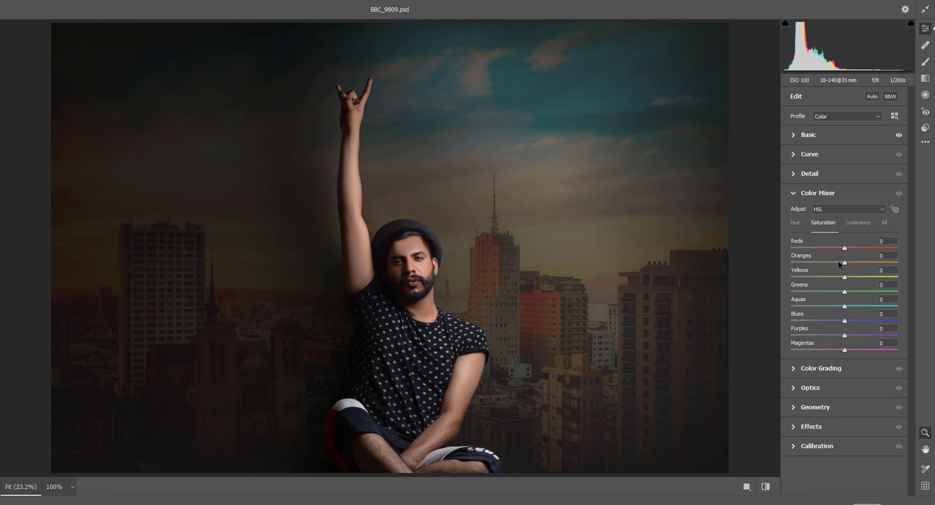
pyautogui.moveTo(838, 261); pyautogui.dragTo(859, 248)
pyautogui.click(857, 222)
pyautogui.click(823, 222)
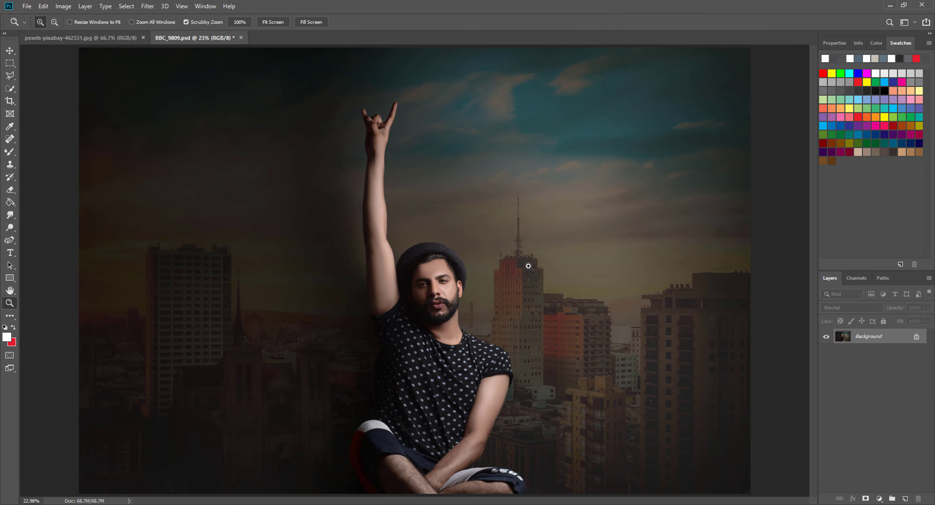
# Open the merged image in the Exposure X5 filter
pyautogui.click(147, 6)
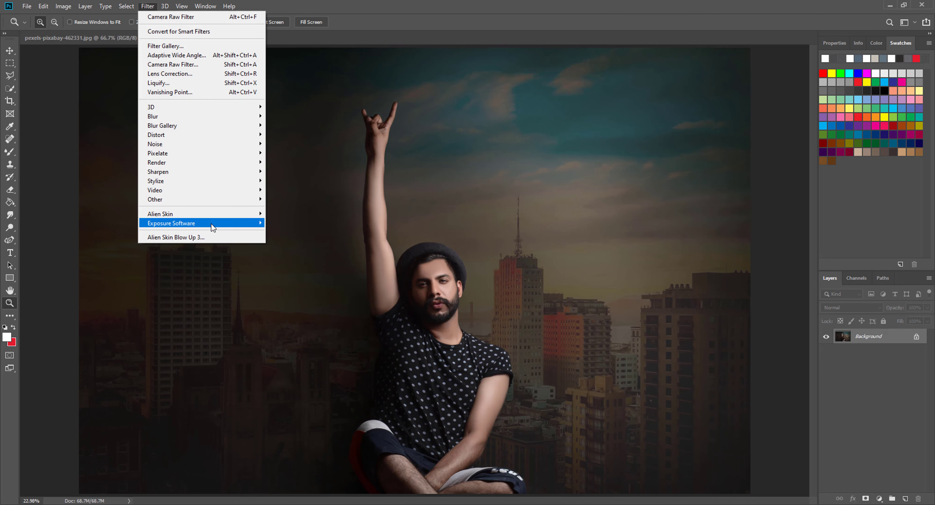
pyautogui.moveTo(213, 227)
pyautogui.click(295, 218)
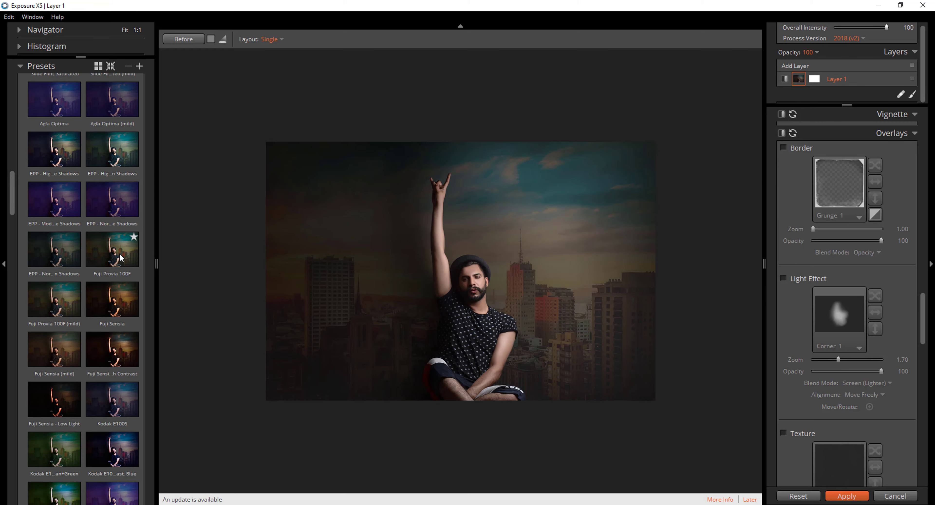
# Browse the presets down to My Presets and preview the #saadbbcstudio looks on the portrait
pyautogui.scroll(-15, 85, 284)
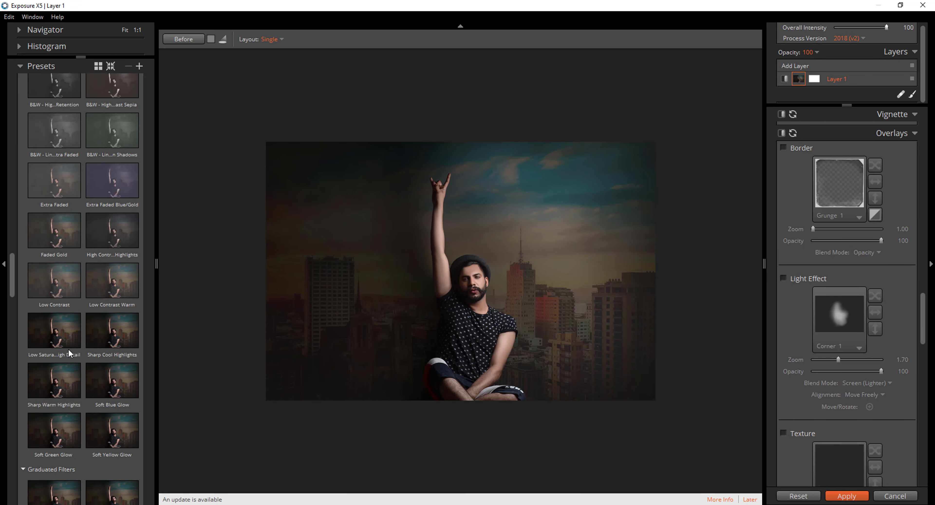
pyautogui.scroll(-5, 70, 347)
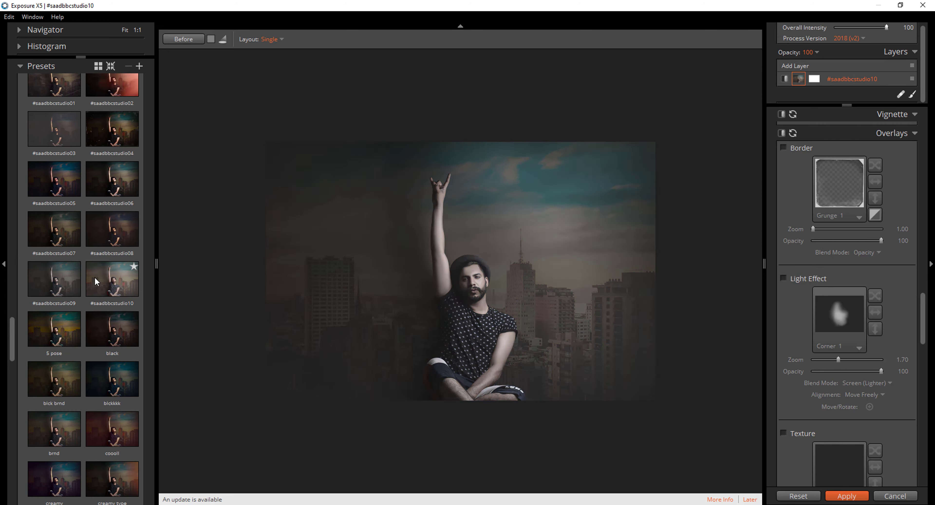
pyautogui.scroll(2, 115, 271)
pyautogui.click(95, 220)
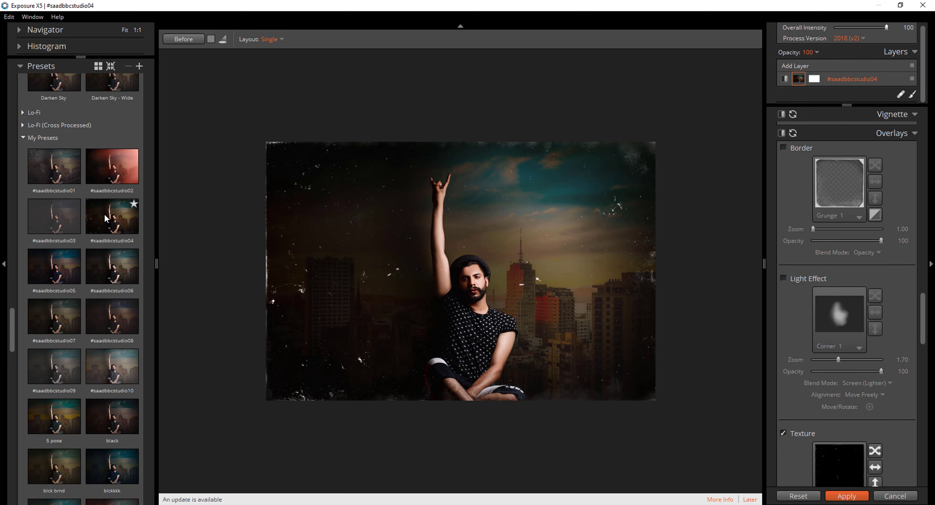
pyautogui.click(129, 255)
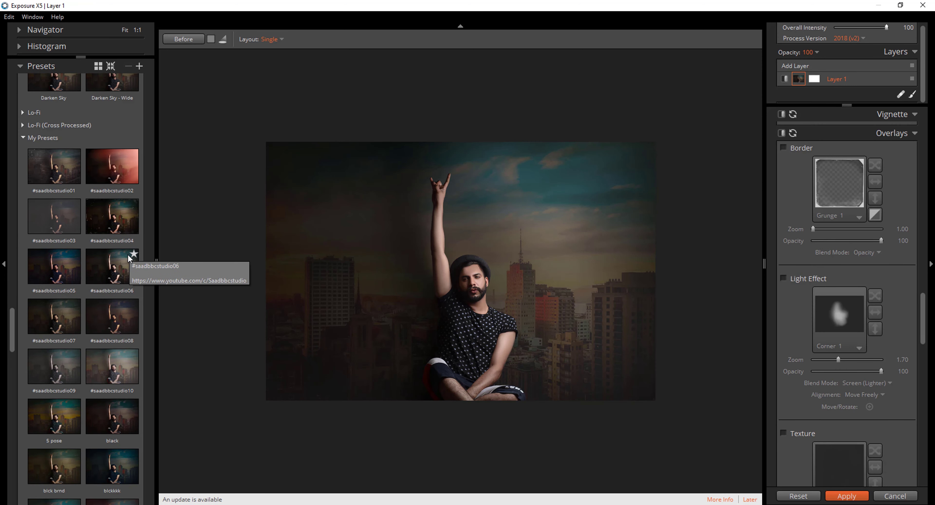
pyautogui.scroll(-1, 124, 262)
pyautogui.scroll(-3, 121, 266)
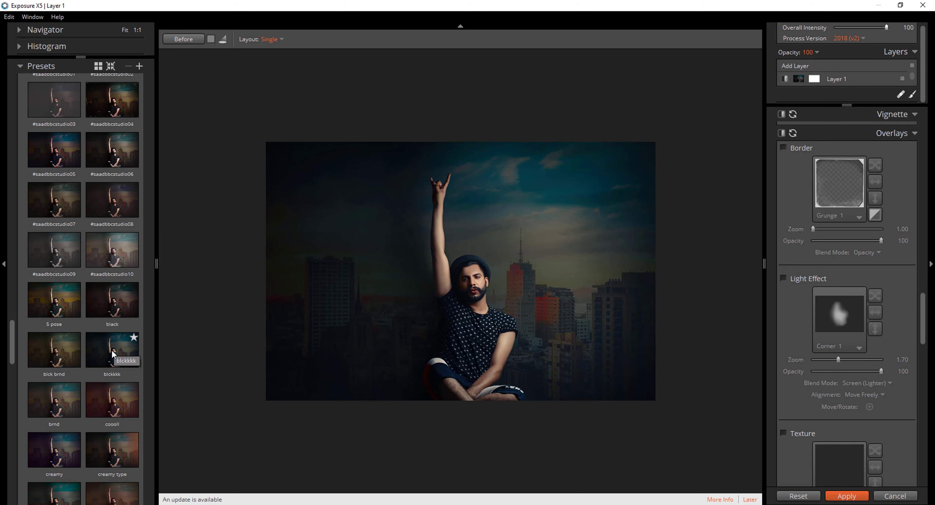
# Apply the blckkkk preset to the portrait and check its effect on the man's face up close
pyautogui.click(112, 354)
pyautogui.click(484, 250)
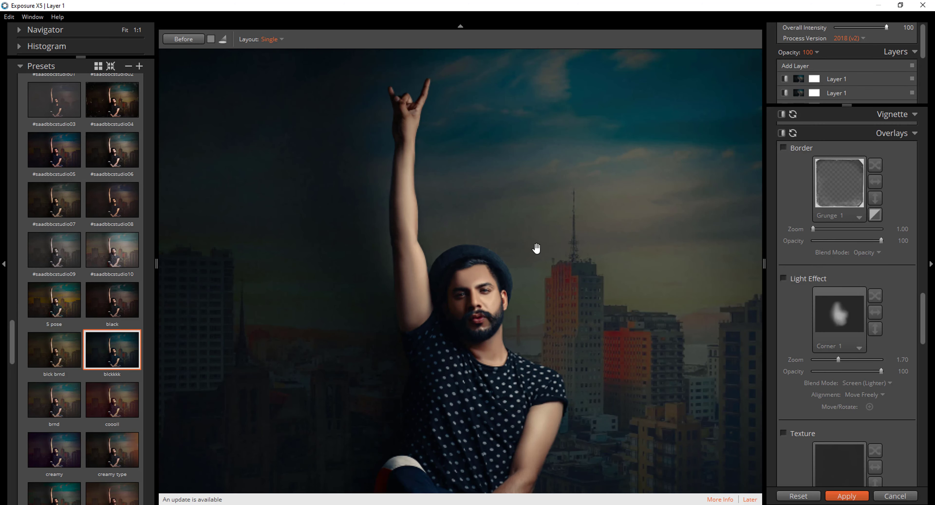
pyautogui.click(508, 311)
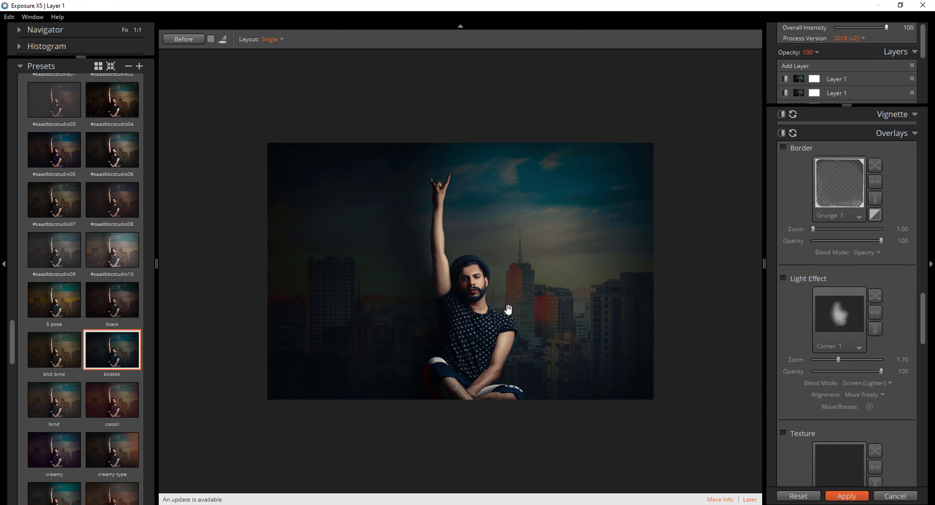
pyautogui.click(425, 260)
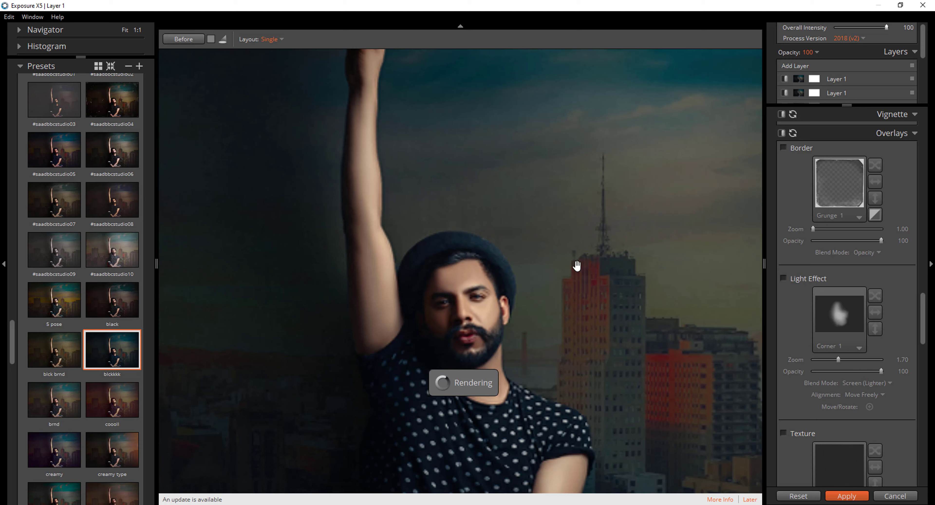
# Try the S pose, brnd, coooll and creamy type presets on the portrait
pyautogui.click(576, 266)
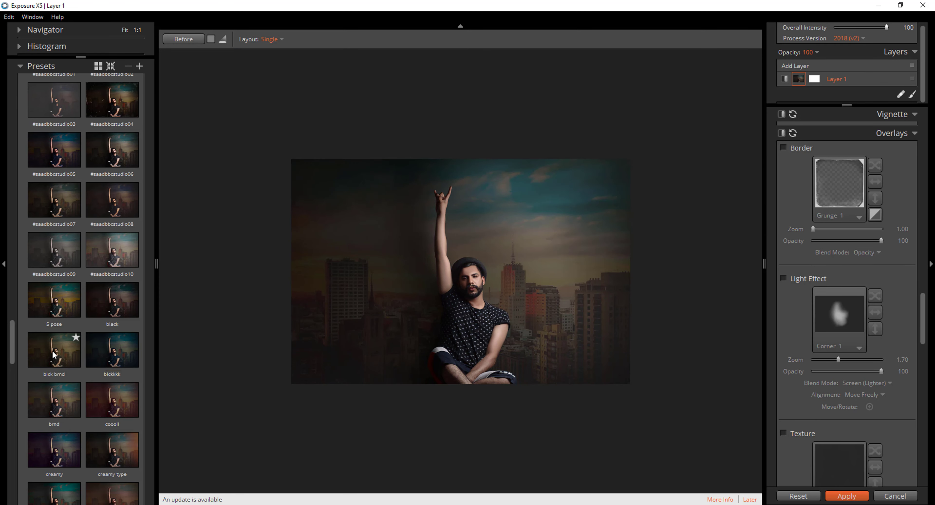
pyautogui.click(51, 299)
pyautogui.click(873, 27)
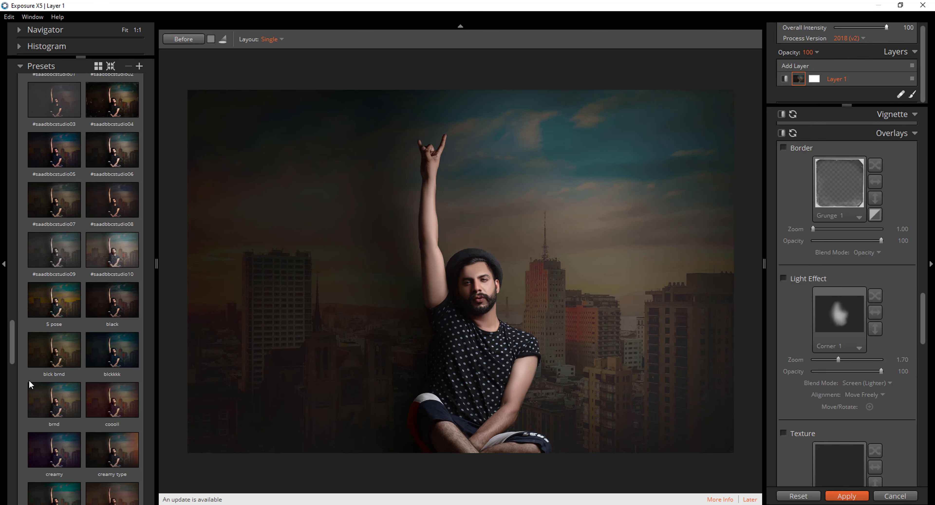
pyautogui.click(42, 406)
pyautogui.click(117, 412)
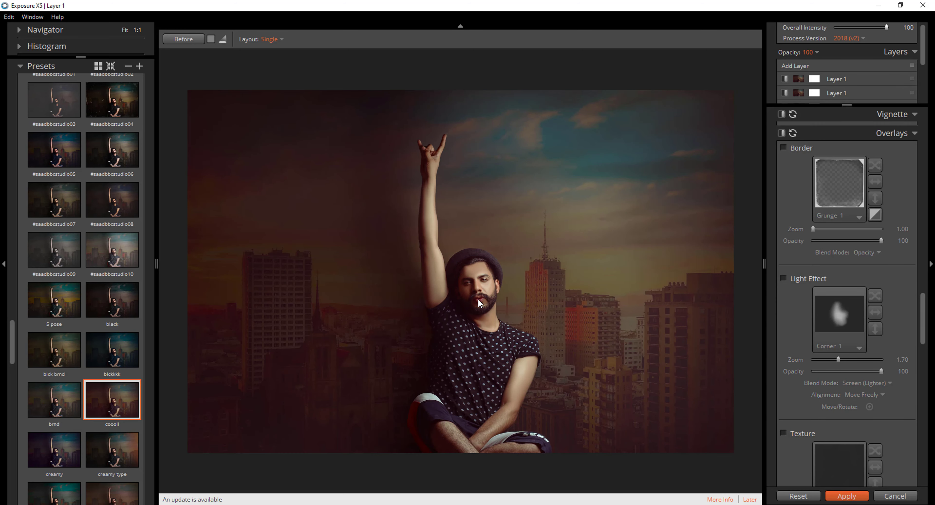
pyautogui.scroll(-3, 120, 417)
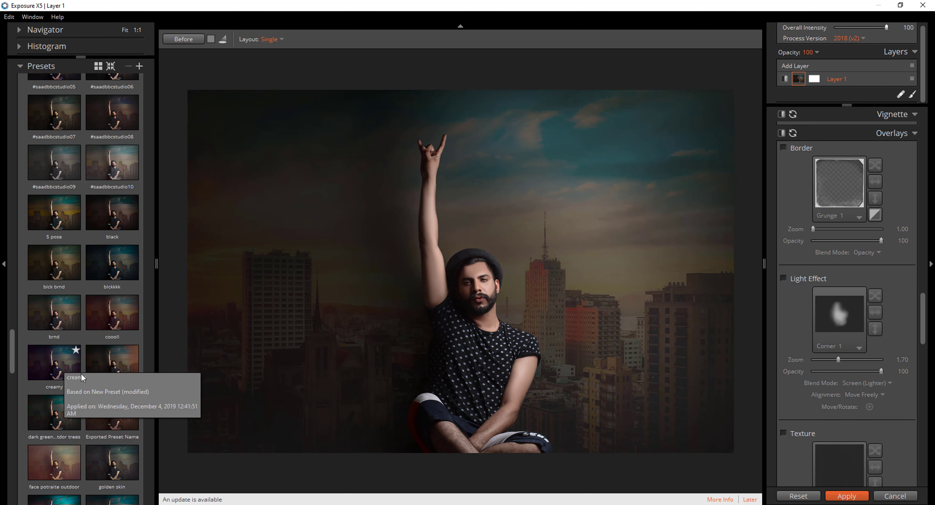
pyautogui.click(109, 367)
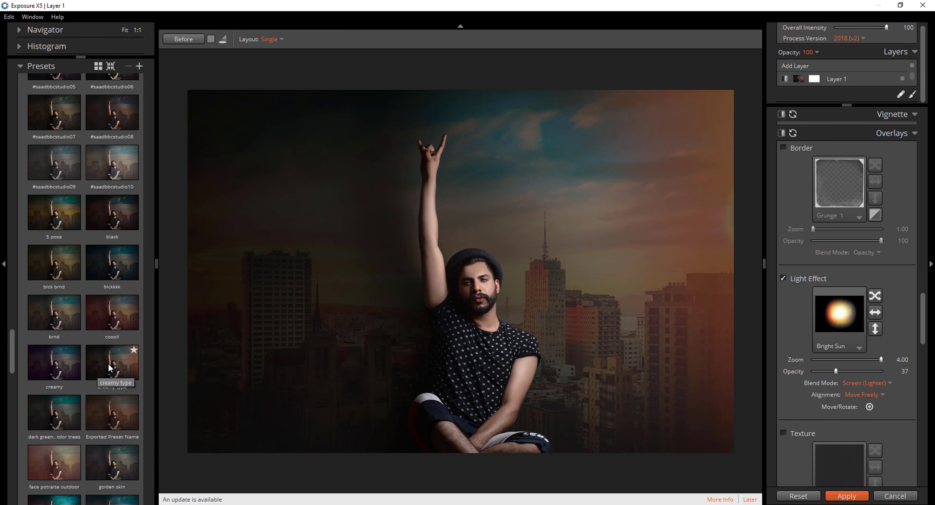
# Apply the brnd preset to the portrait and add a new adjustment layer above it
pyautogui.click(57, 327)
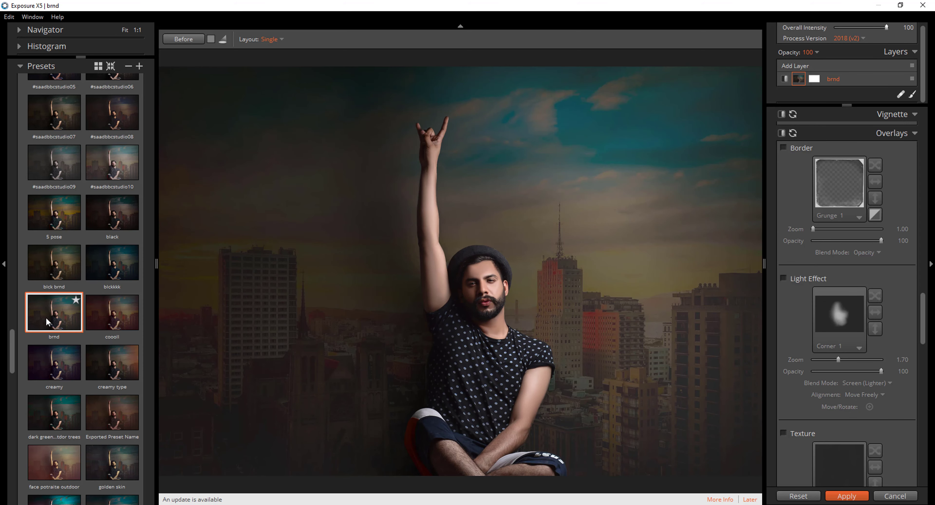
pyautogui.scroll(6, 888, 199)
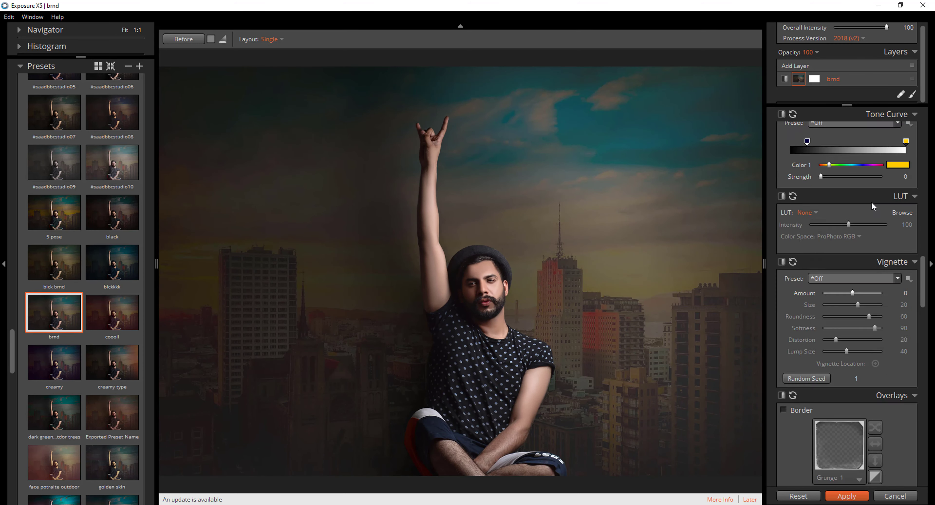
pyautogui.scroll(15, 872, 203)
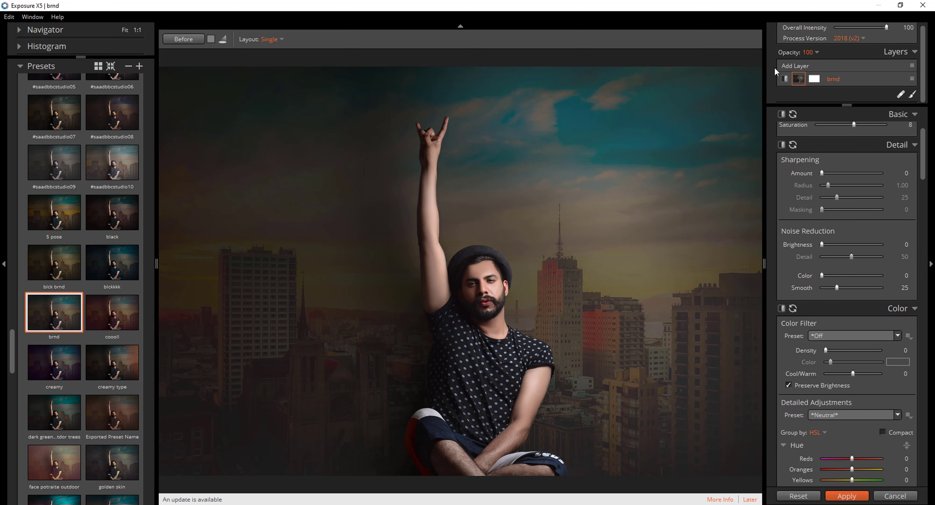
pyautogui.click(791, 65)
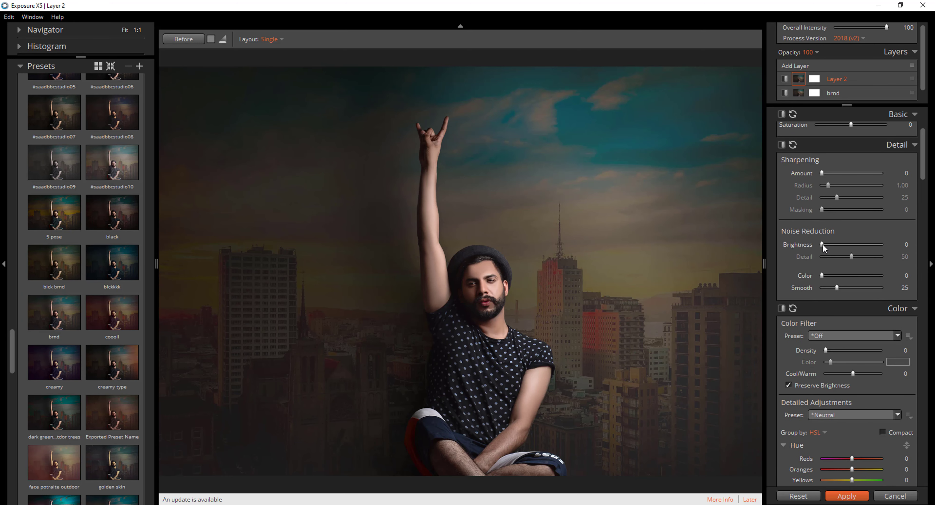
# On the new layer, set noise reduction Brightness to 31, Clarity to 17 and Highlights to -24
pyautogui.moveTo(822, 245); pyautogui.dragTo(840, 245)
pyautogui.scroll(4, 833, 306)
pyautogui.moveTo(850, 247); pyautogui.dragTo(857, 248)
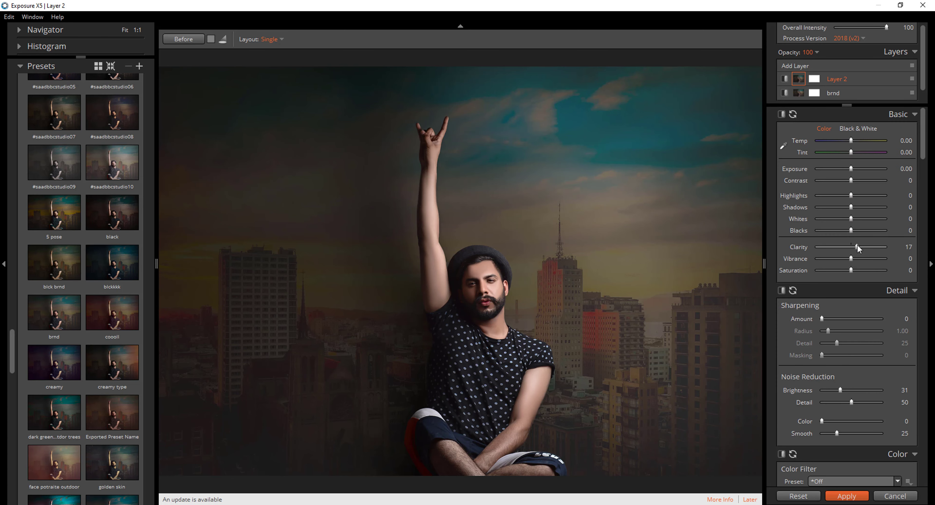
pyautogui.moveTo(850, 196); pyautogui.dragTo(842, 196)
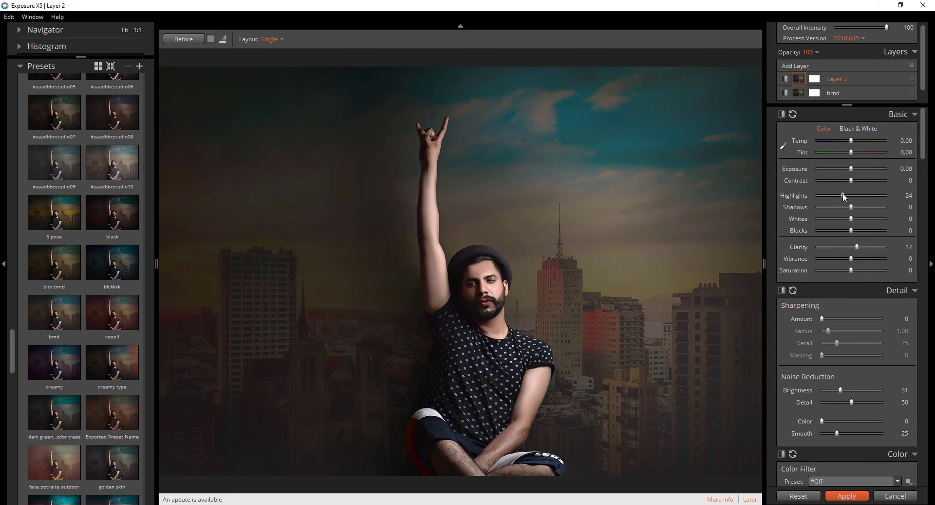
# Apply the Sharpen - Low Radius - 25 focus preset and reduce its Amount to 11.72 and Radius to 11.05
pyautogui.scroll(-15, 883, 385)
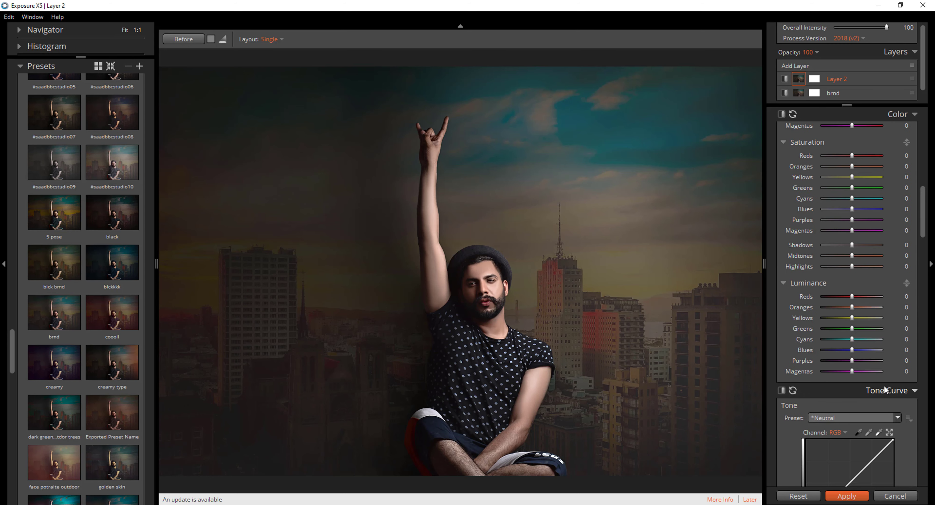
pyautogui.scroll(-15, 883, 385)
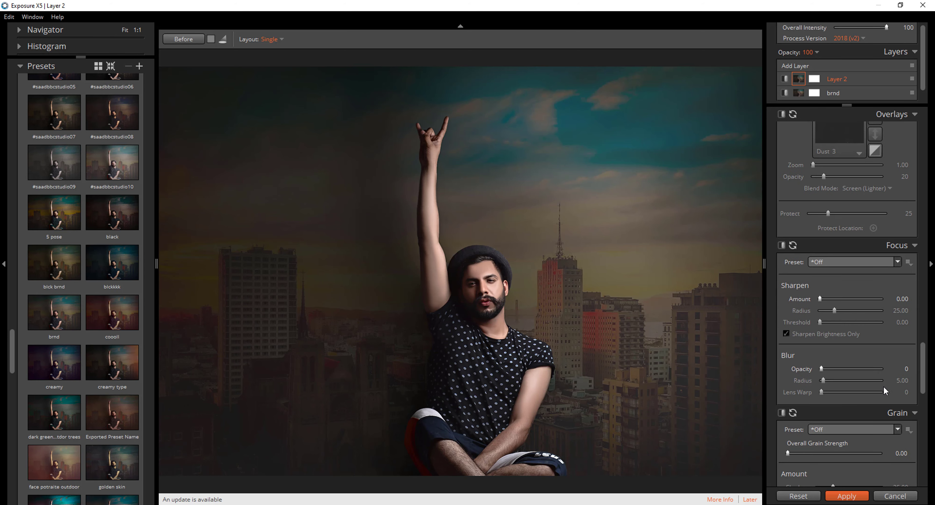
pyautogui.click(847, 262)
pyautogui.click(845, 324)
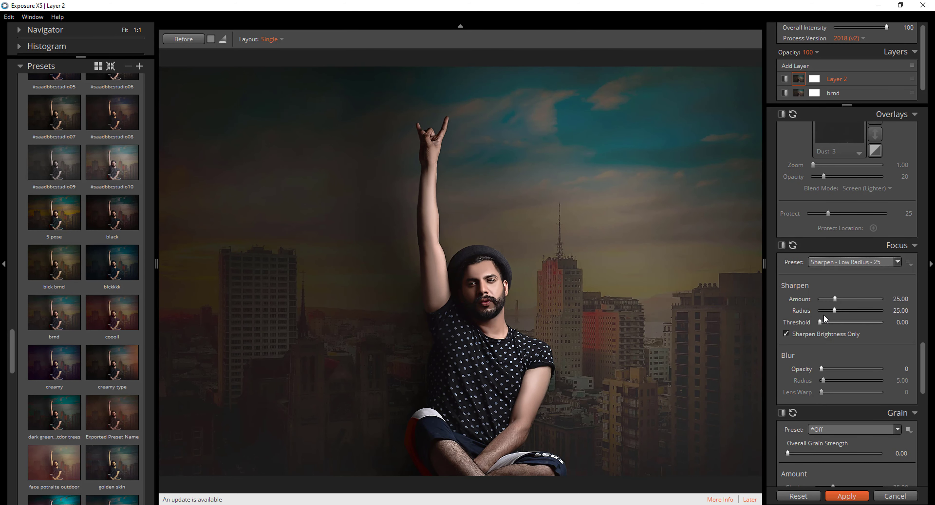
pyautogui.moveTo(832, 311); pyautogui.dragTo(813, 305)
# Inspect the man's face and arm up close and compare the graded portrait with its before state
pyautogui.scroll(-2, 553, 327)
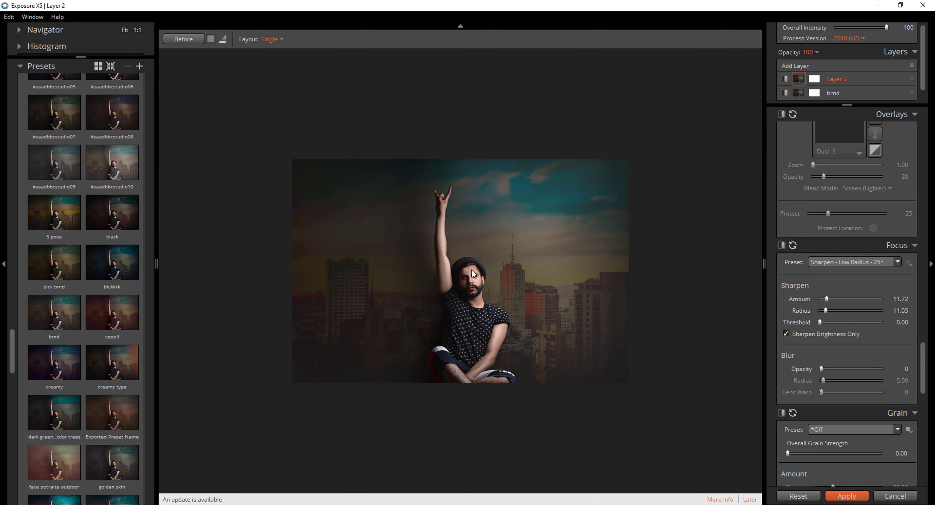
pyautogui.scroll(4, 472, 272)
pyautogui.scroll(-3, 483, 285)
pyautogui.scroll(3, 470, 209)
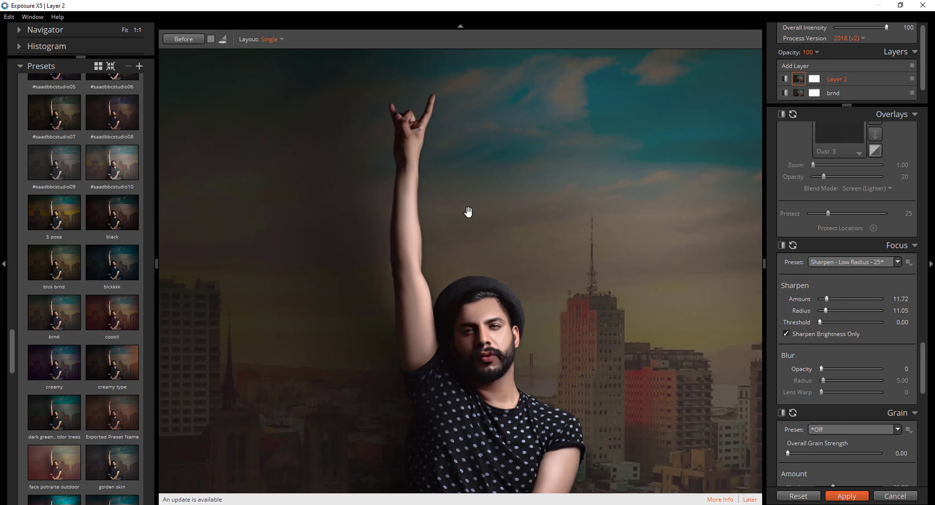
pyautogui.scroll(-1, 435, 327)
pyautogui.moveTo(444, 361); pyautogui.dragTo(434, 317)
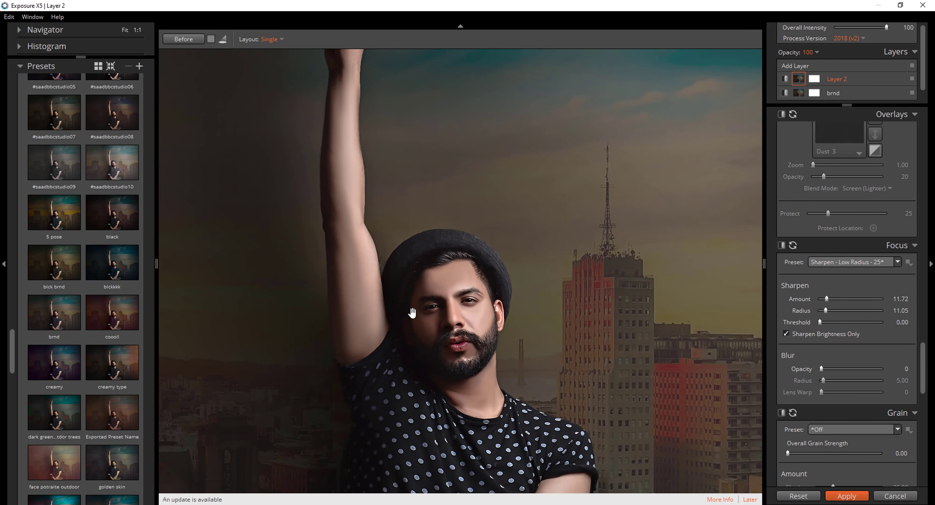
pyautogui.click(192, 43)
pyautogui.click(192, 43)
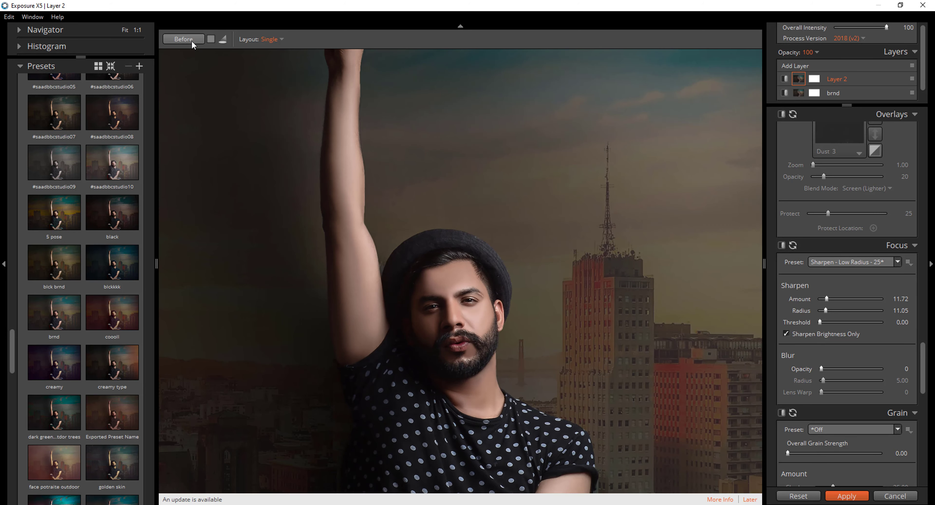
pyautogui.click(192, 43)
pyautogui.click(192, 43)
pyautogui.click(192, 43)
pyautogui.click(192, 44)
pyautogui.click(192, 44)
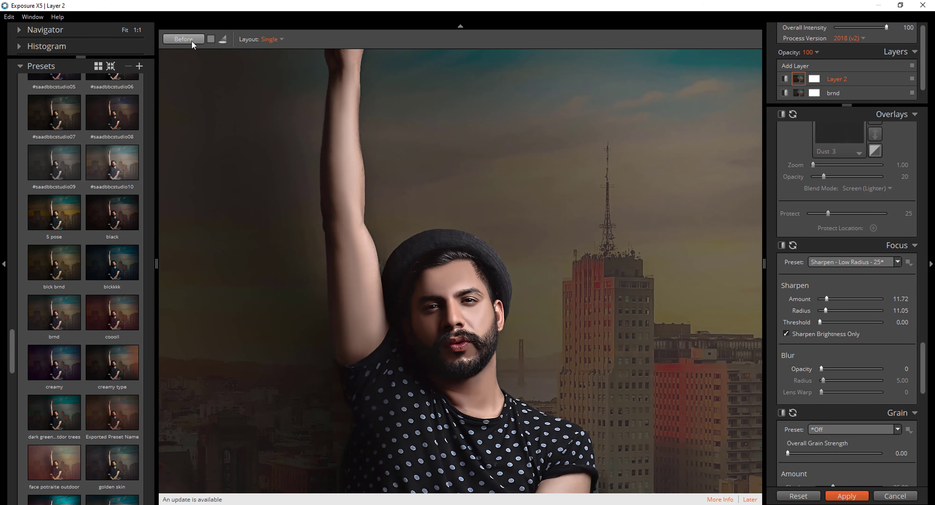
# Apply the Exposure X5 edits to the image and return to the Photoshop document
pyautogui.rightClick(434, 155)
pyautogui.click(450, 163)
pyautogui.click(456, 273)
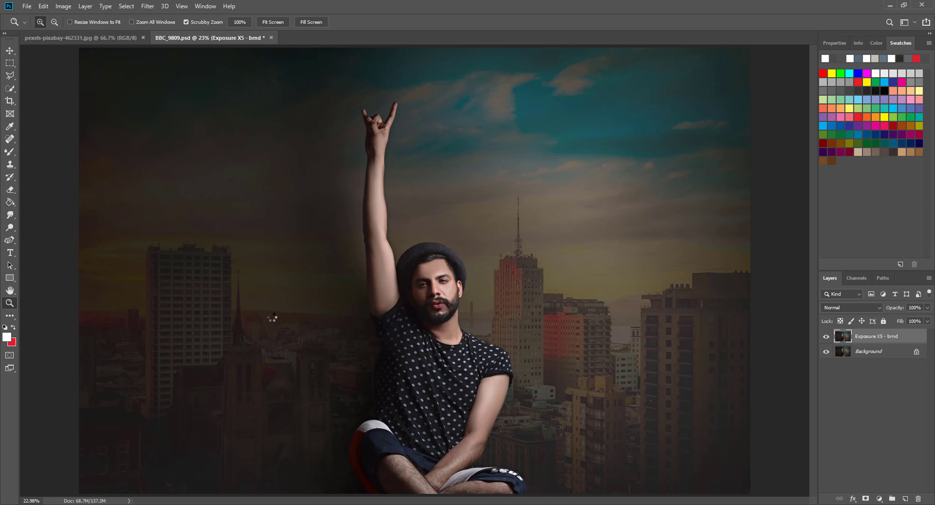
# Minimize Photoshop, compare the original BBC_9809.JPG with the finished BBC_9809aaaa.jpg in Photos, and close the viewer
pyautogui.click(889, 6)
pyautogui.doubleClick(836, 170)
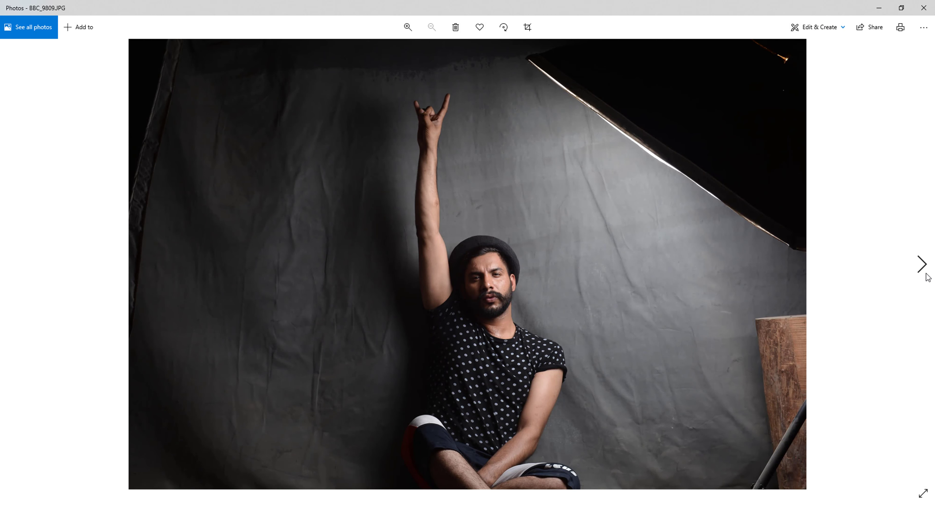
pyautogui.click(924, 267)
pyautogui.click(13, 264)
pyautogui.click(13, 265)
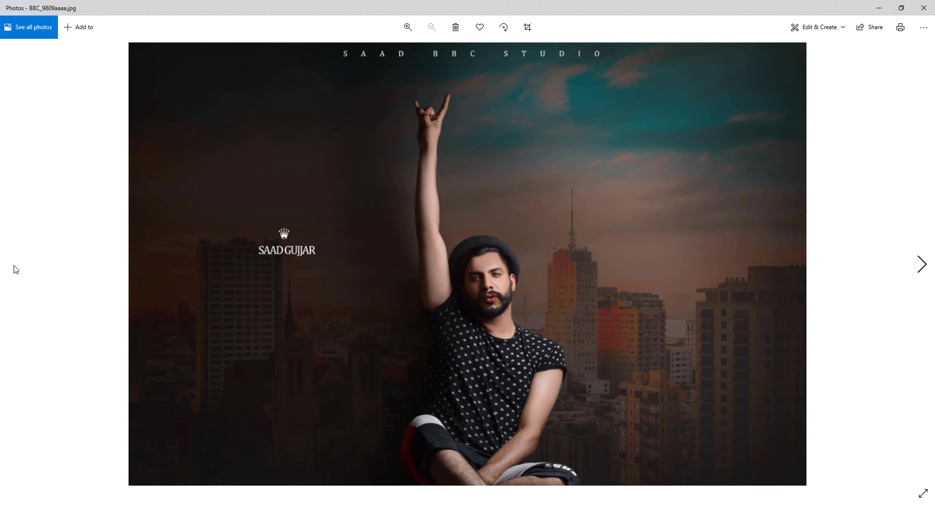
pyautogui.click(923, 260)
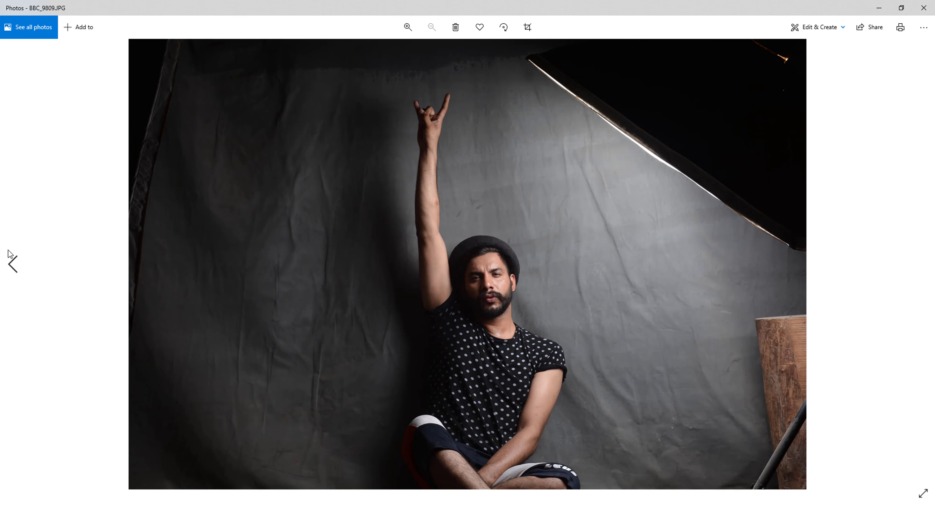
pyautogui.click(12, 259)
pyautogui.click(921, 263)
pyautogui.click(11, 264)
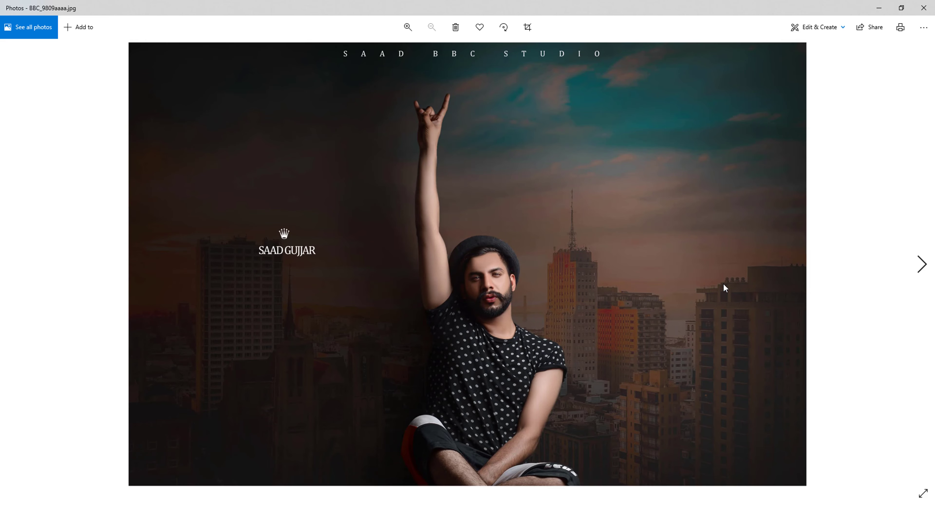
pyautogui.click(923, 7)
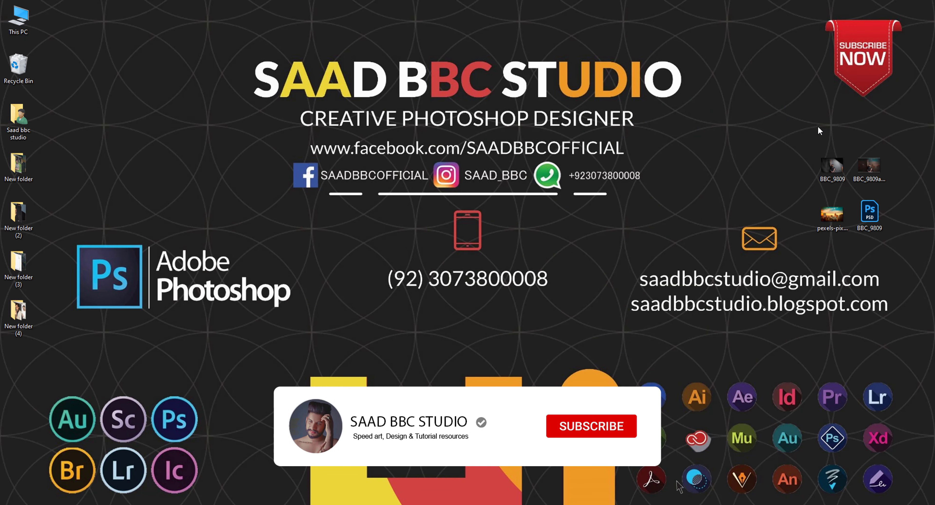
# View the original BBC_9809 portrait and the pexels-pixabay-462331.jpg skyline photo from the desktop, and close the viewer
pyautogui.doubleClick(828, 170)
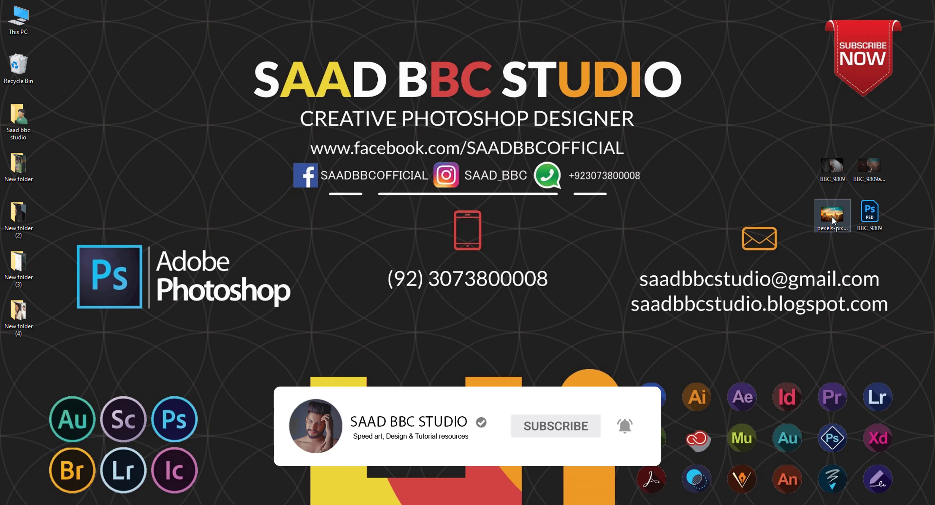
pyautogui.doubleClick(832, 217)
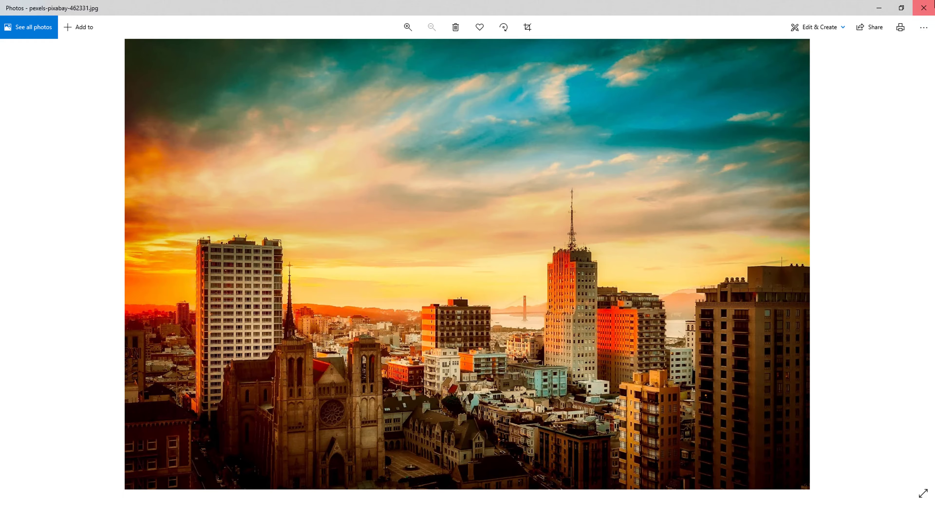
pyautogui.click(924, 8)
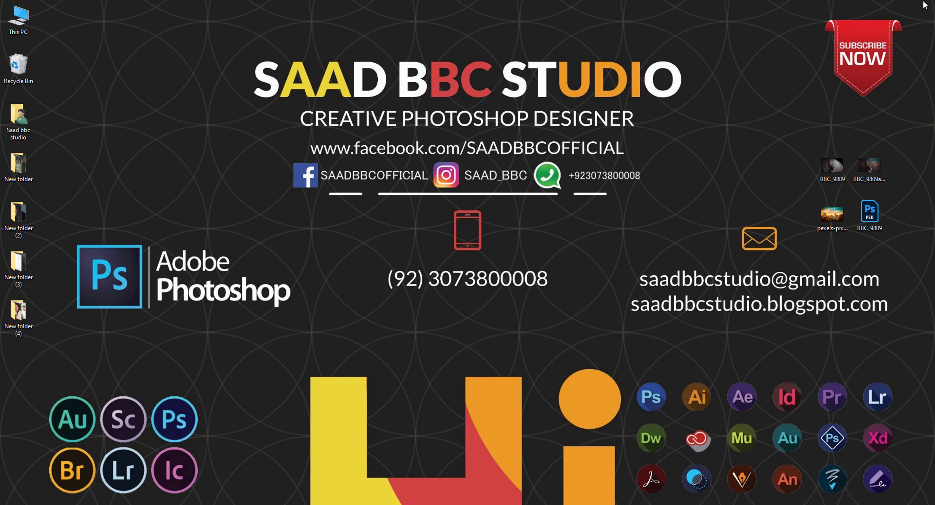